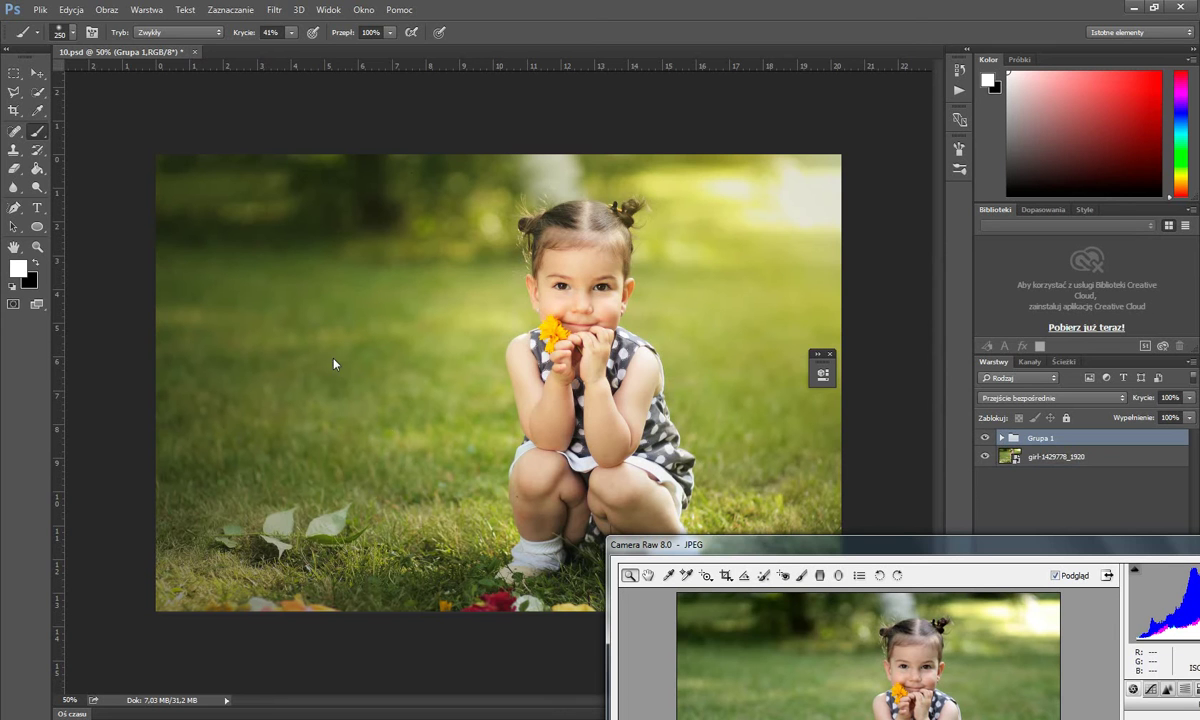
drag(757, 545, 729, 547)
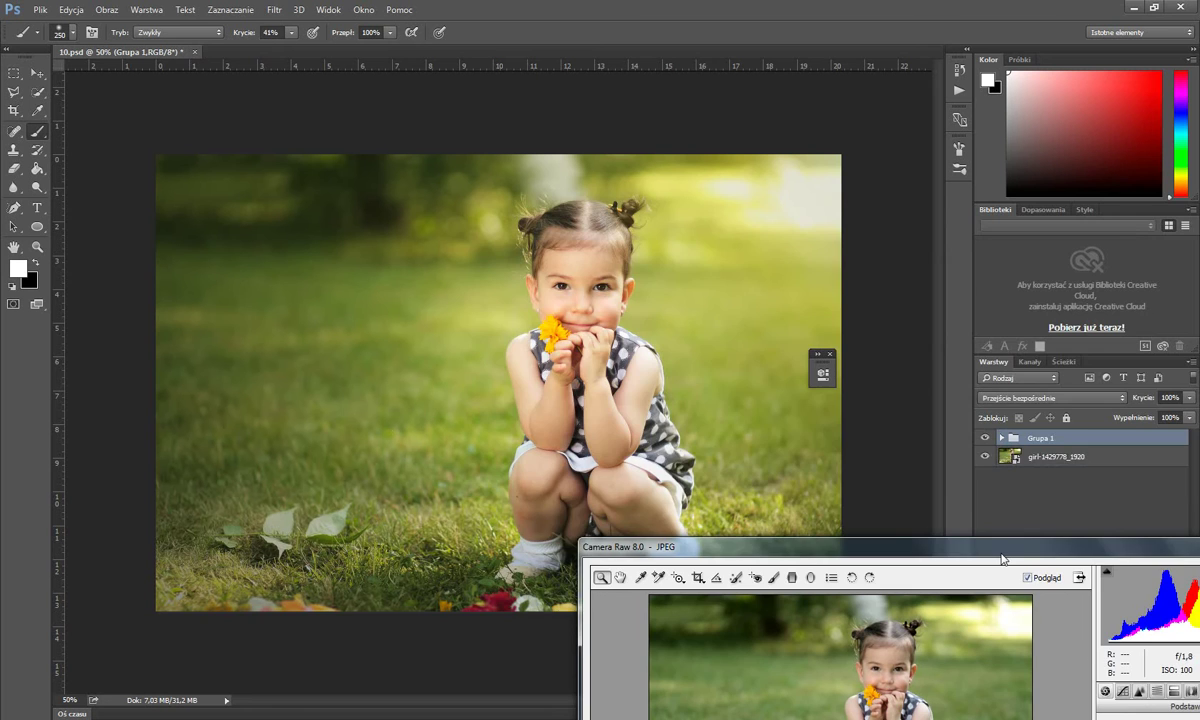
drag(1002, 550, 892, 218)
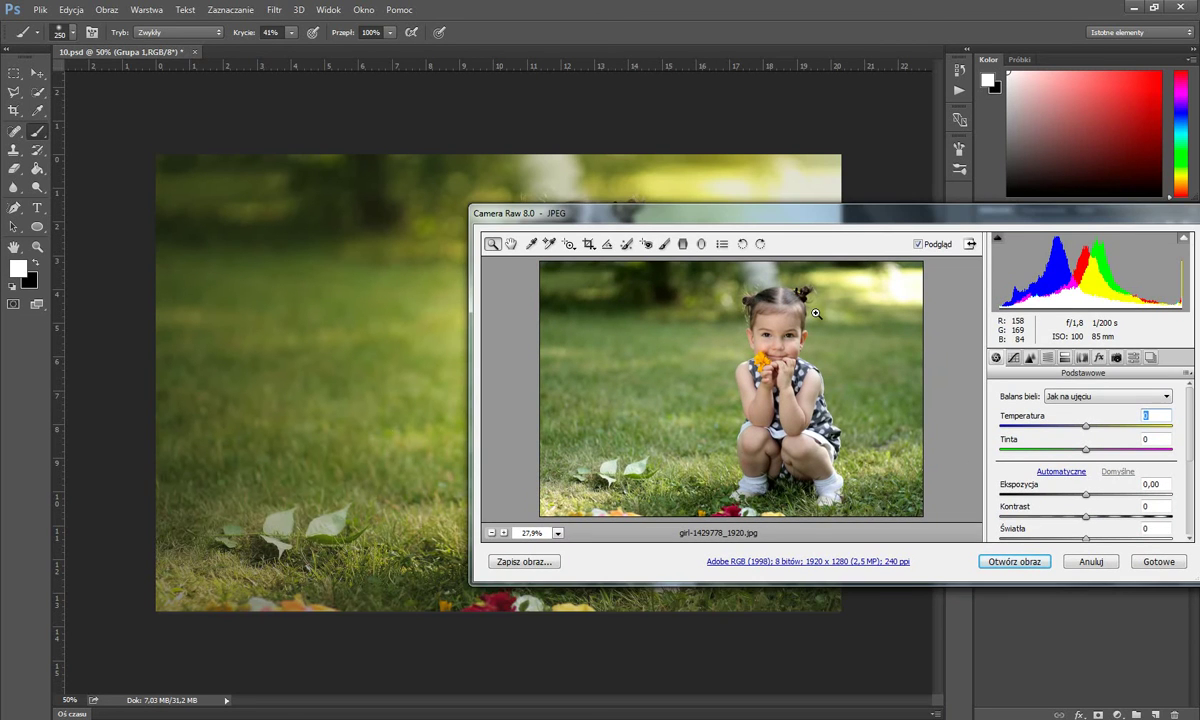
drag(778, 210, 824, 674)
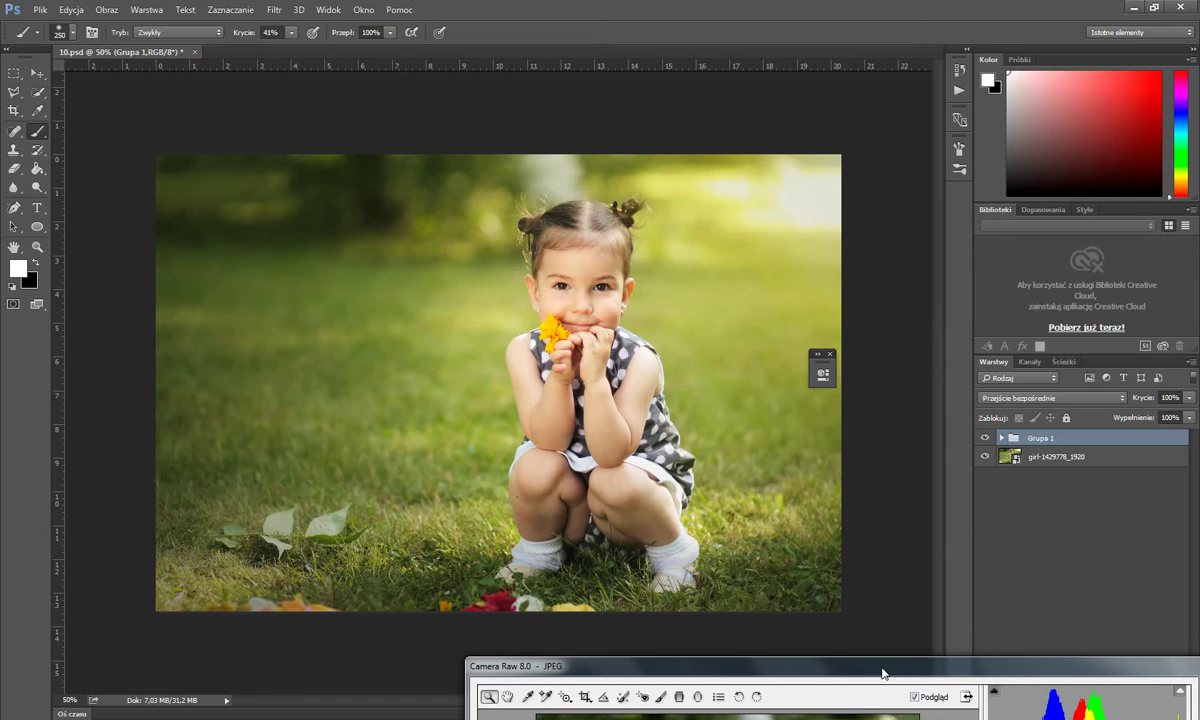
drag(882, 671, 875, 660)
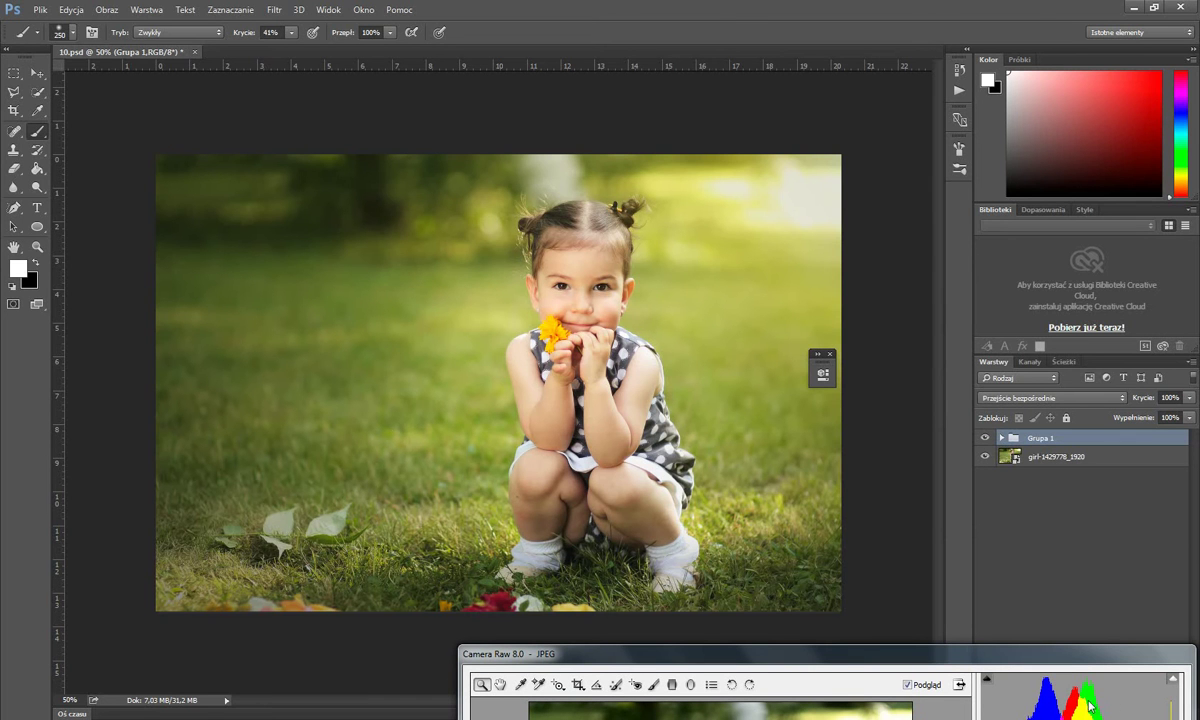
drag(963, 671, 945, 659)
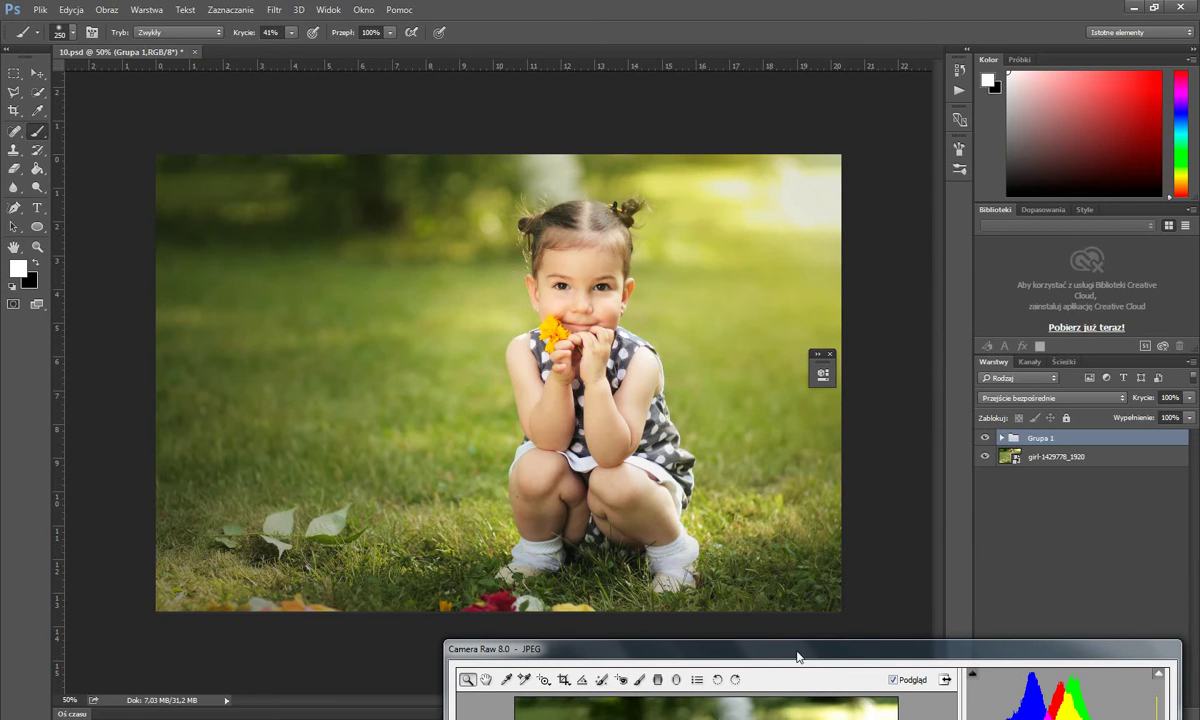
Bring the Camera Raw window with the girl photo fully into view and enlarge it to show the whole image and all basic adjustments.
drag(798, 656, 785, 516)
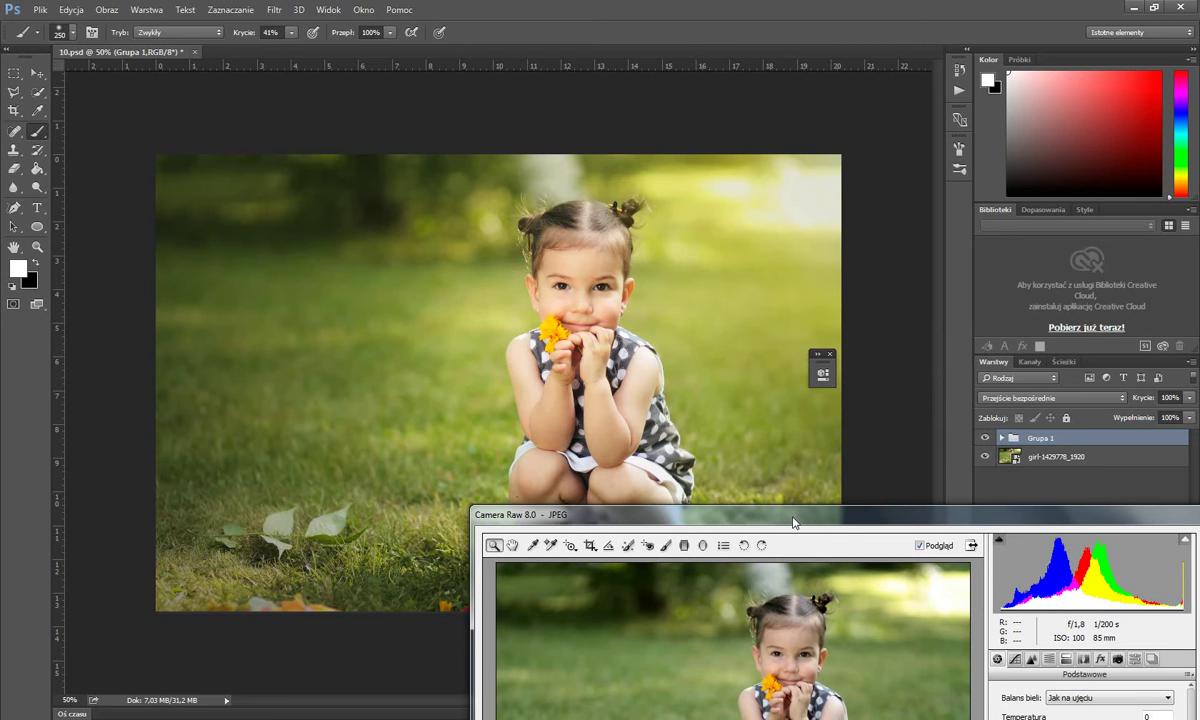
drag(817, 520, 699, 185)
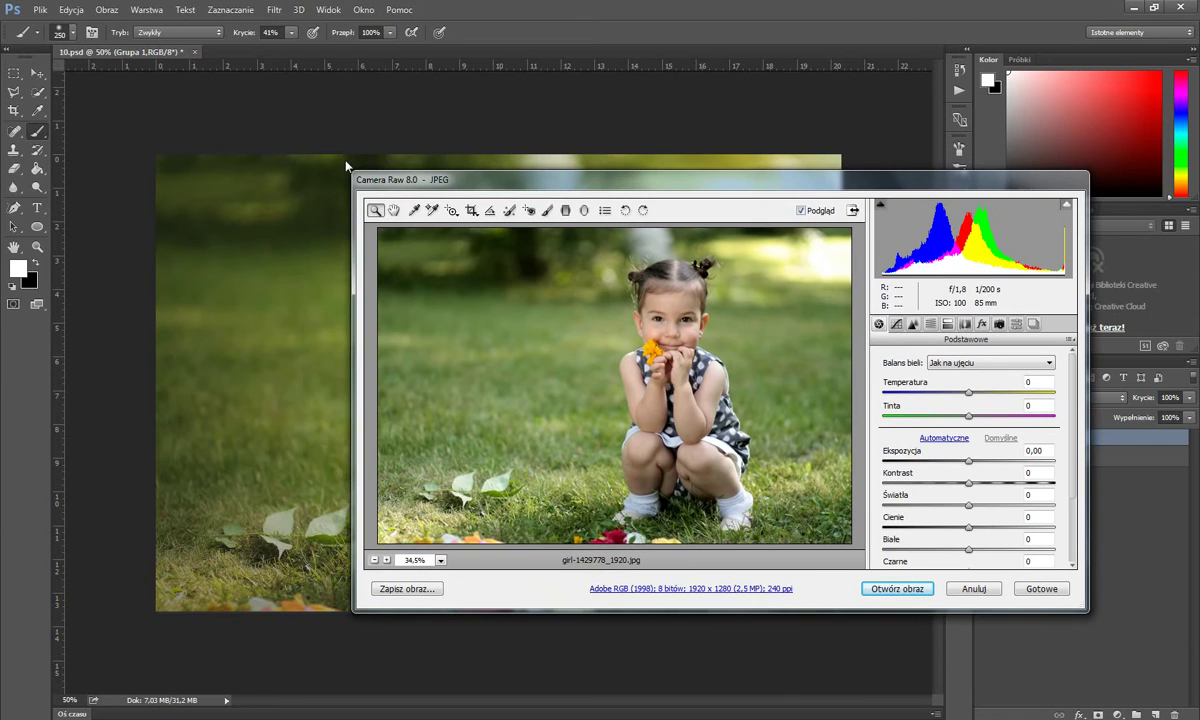
drag(357, 176, 208, 157)
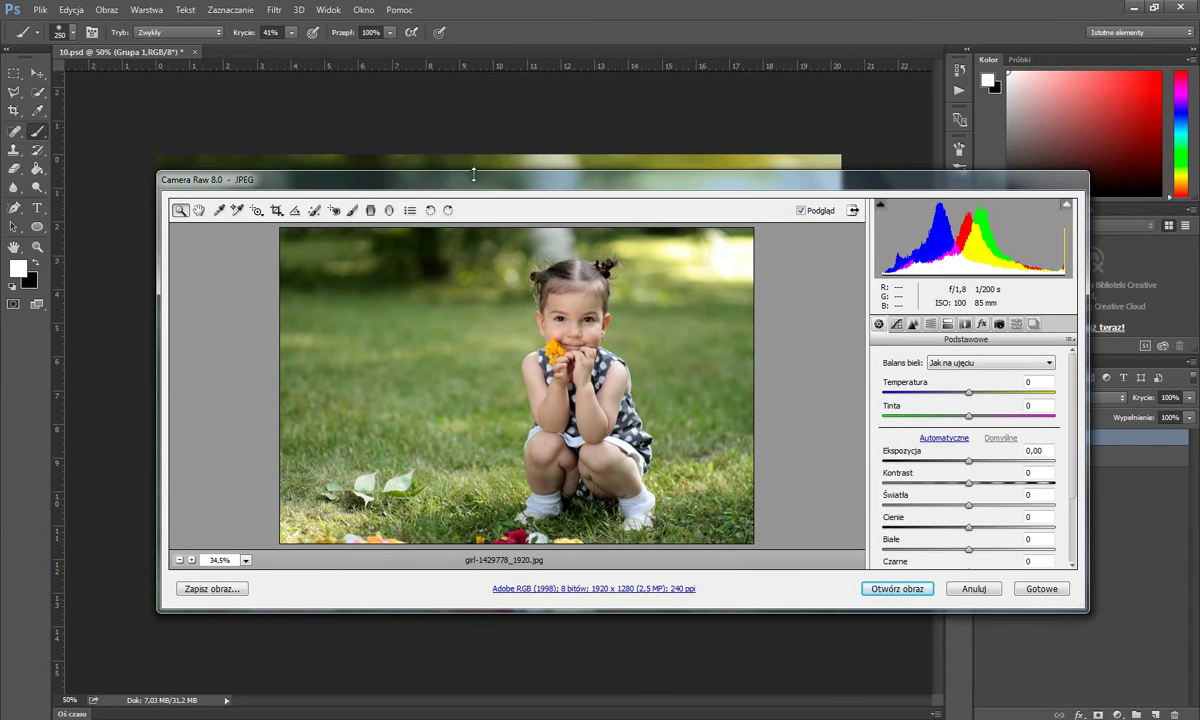
drag(477, 175, 490, 129)
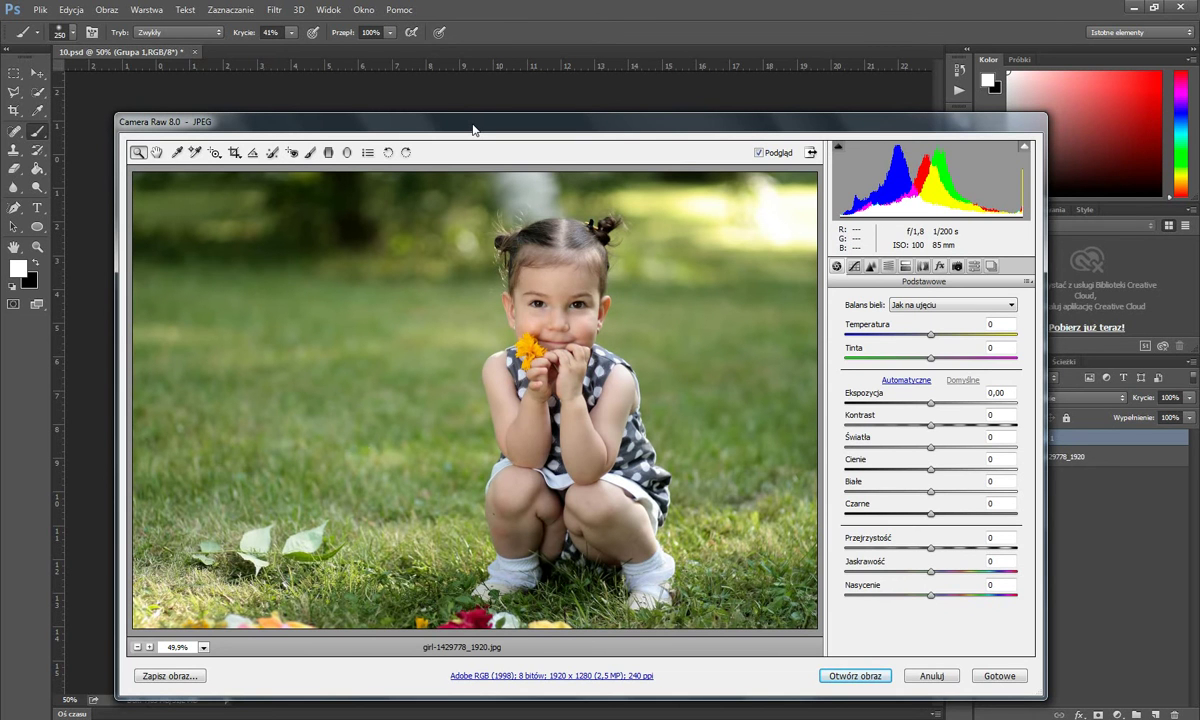
drag(473, 130, 461, 112)
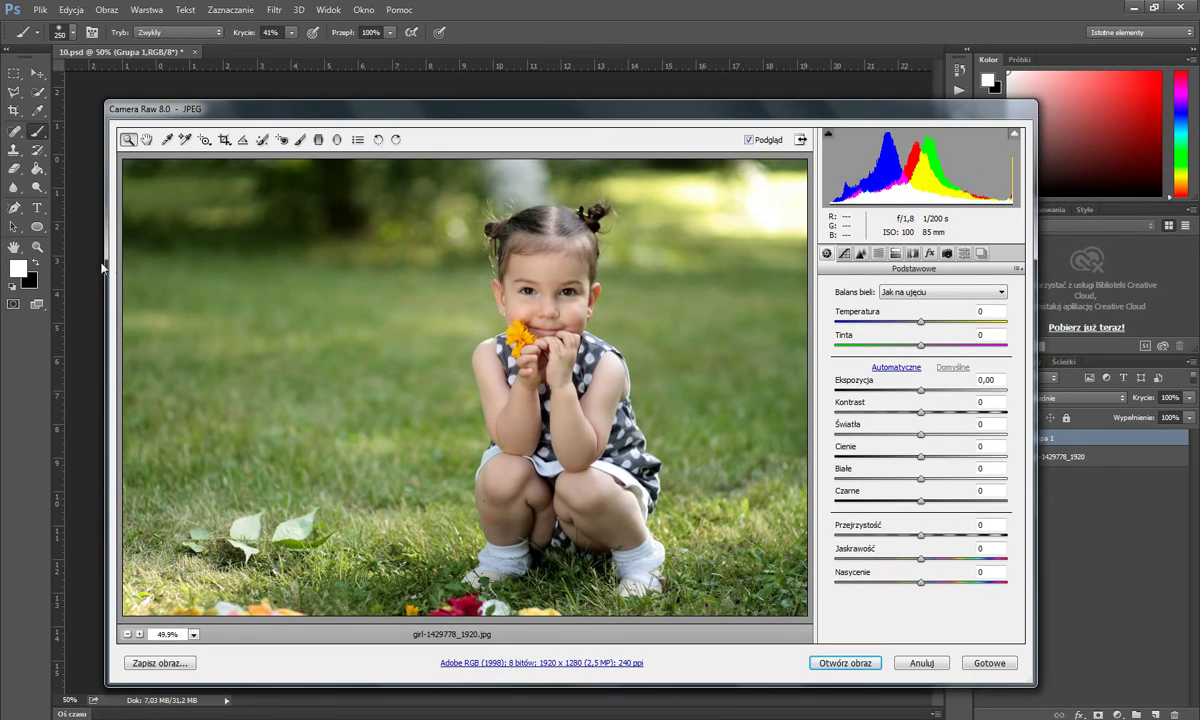
drag(300, 109, 293, 116)
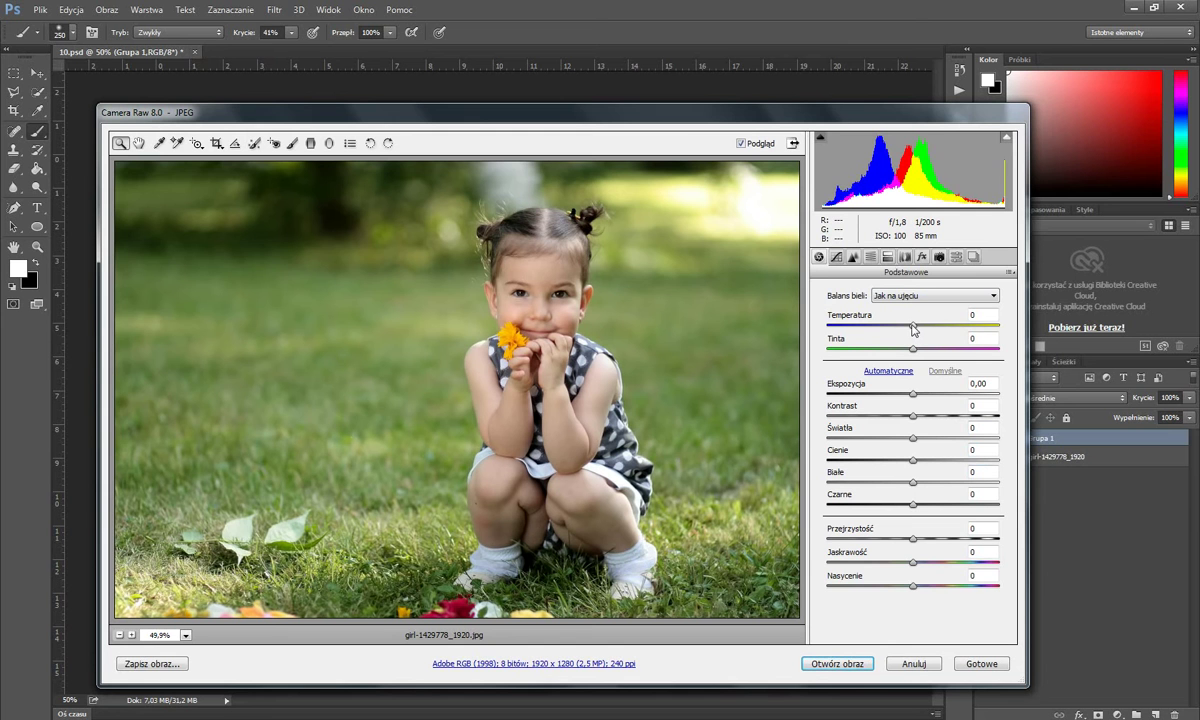
Warm the photo by setting the white balance Temperature (Temperatura) to +7.
drag(914, 330, 924, 327)
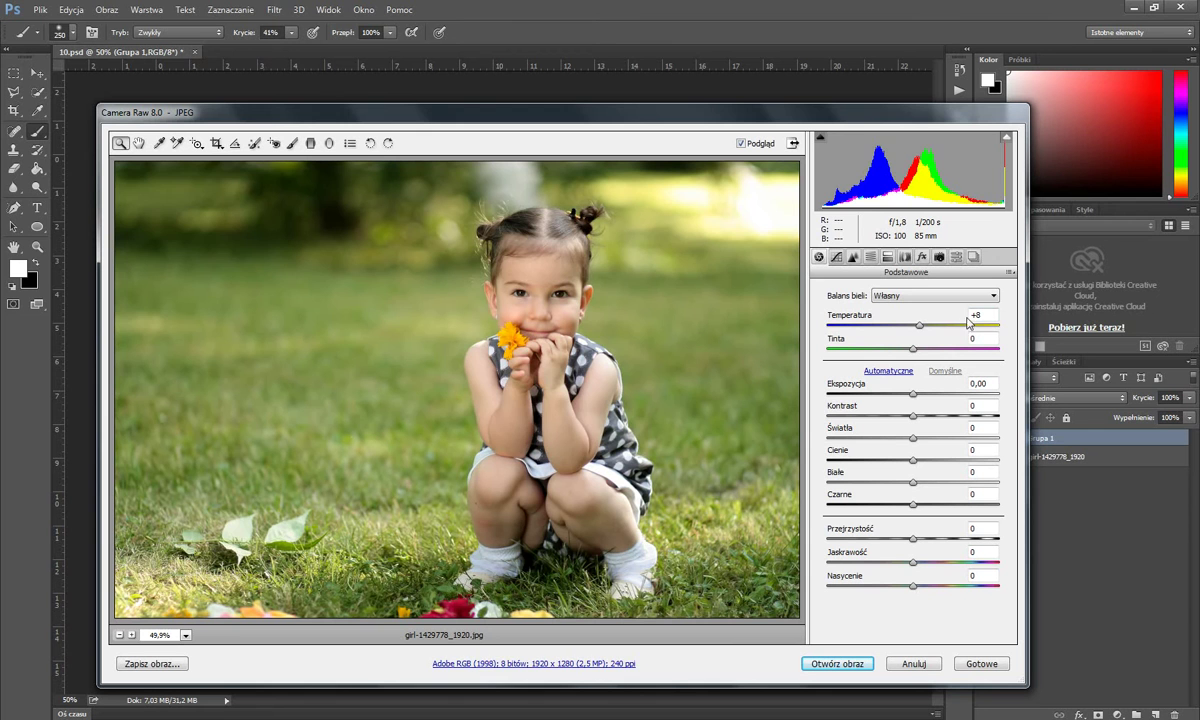
double_click(982, 314)
text(75)
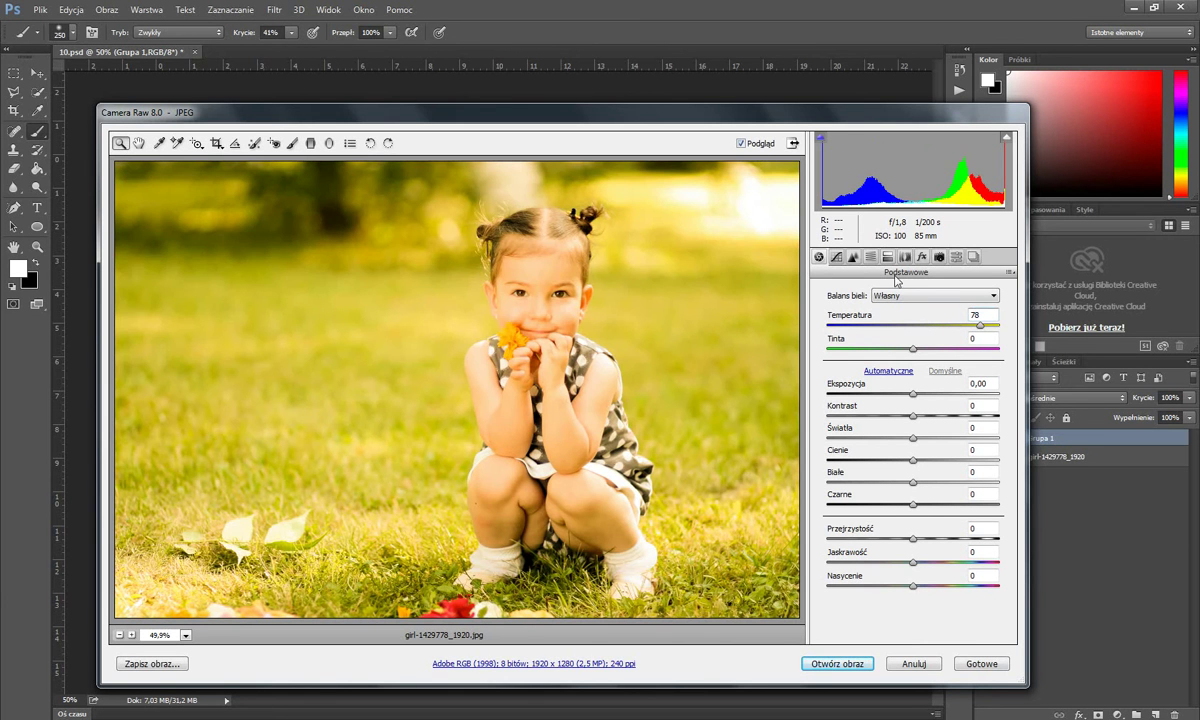
key(BackSpace)
key(Return)
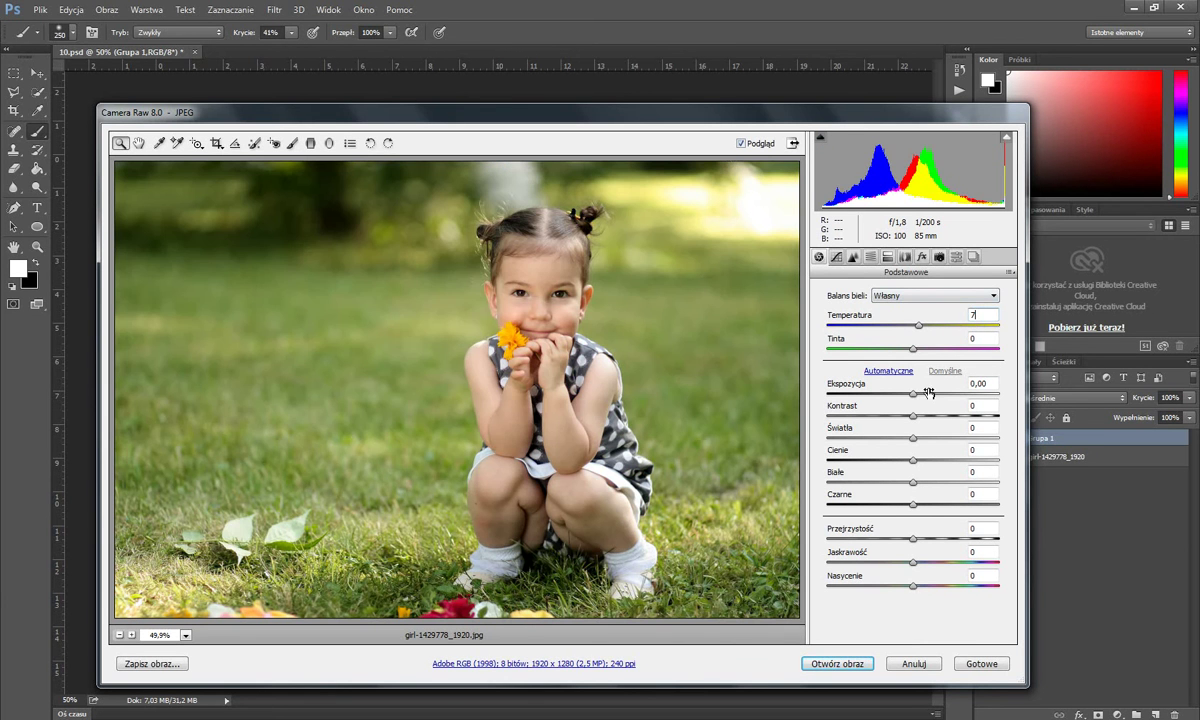
click(741, 144)
Lower the Exposure (Ekspozycja) to -0,15 and compare the photo with and without the preview.
drag(909, 391, 911, 396)
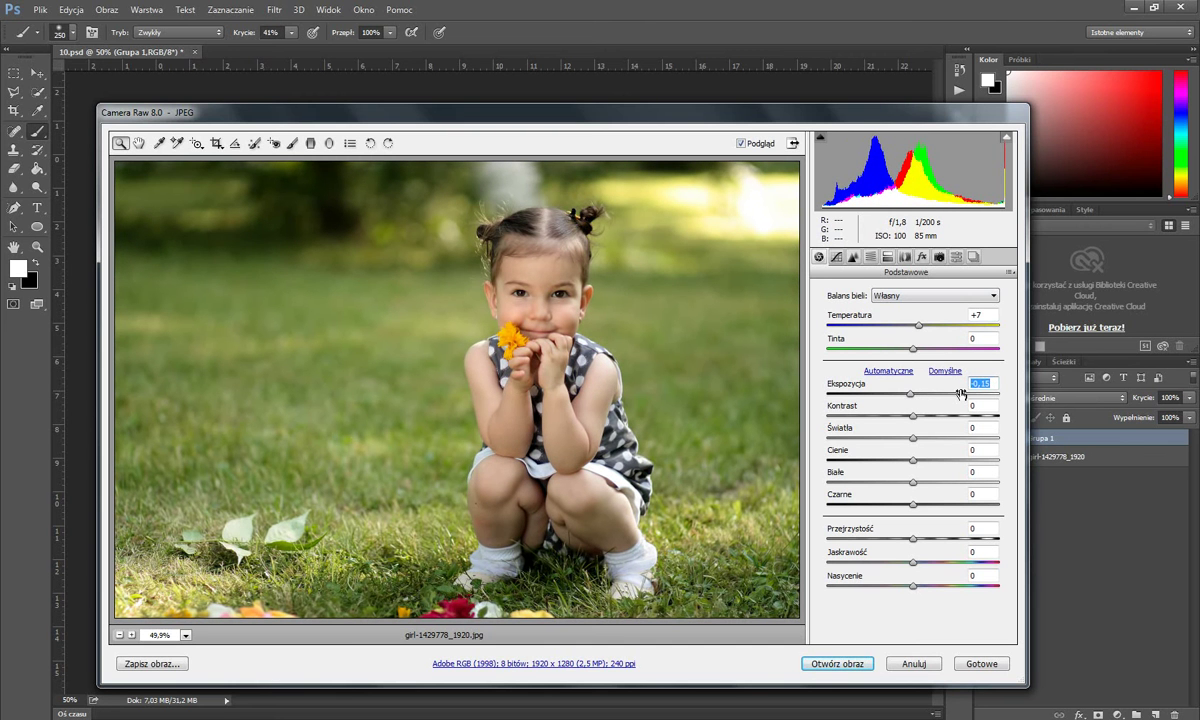
click(741, 143)
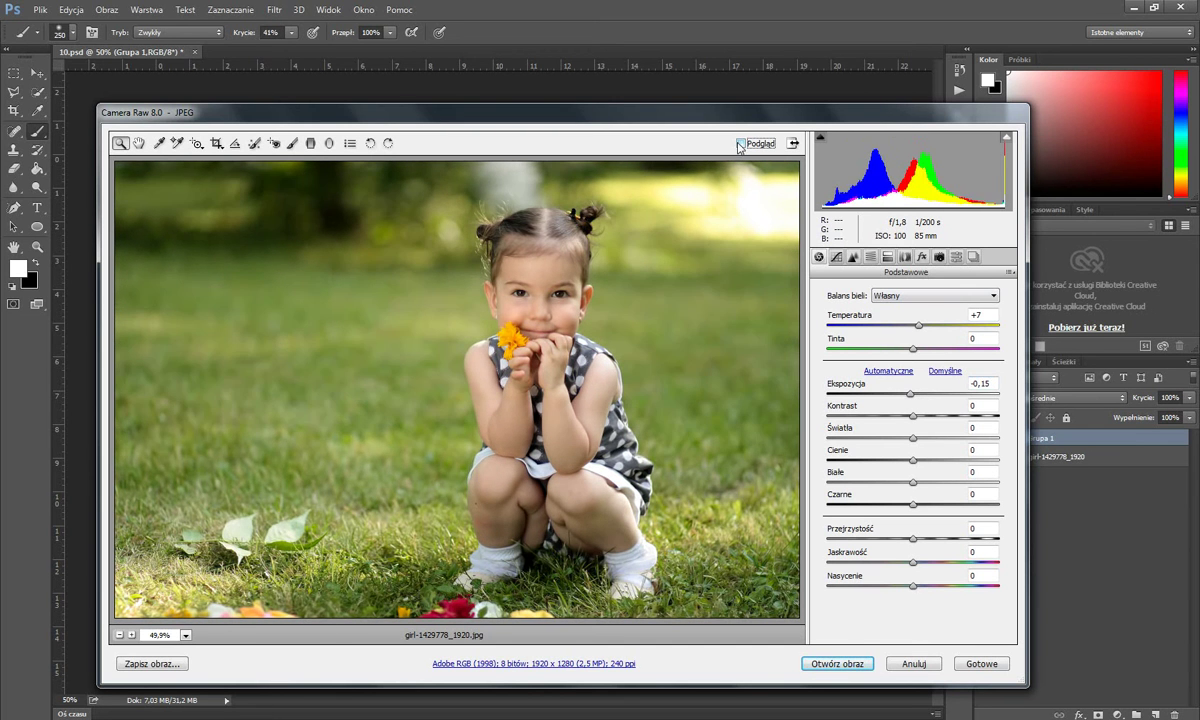
click(741, 143)
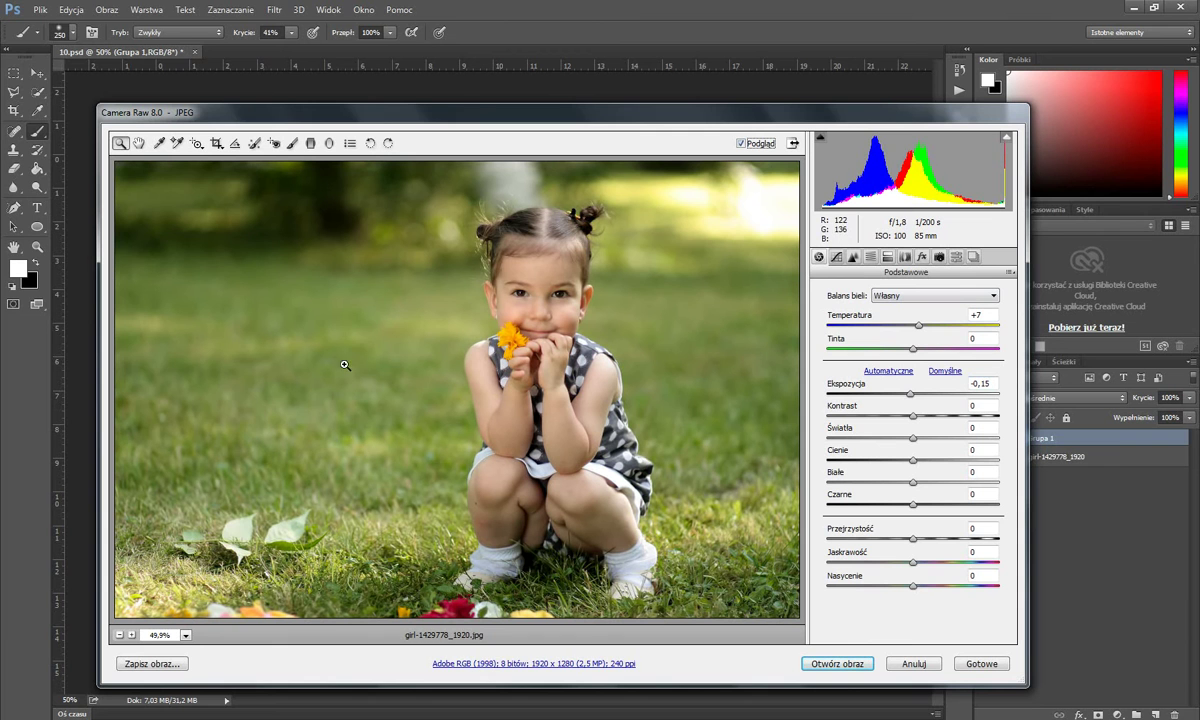
click(741, 144)
click(741, 144)
click(741, 144)
click(741, 144)
Raise the Contrast (Kontrast) to +2 and check the effect by toggling the preview off and on.
mouse_move(912, 416)
mouse_down()
mouse_move(933, 421)
mouse_move(902, 424)
mouse_move(925, 424)
mouse_move(905, 424)
mouse_move(915, 429)
mouse_up()
click(741, 144)
click(741, 144)
click(740, 145)
click(740, 145)
Set the Highlights (Światła) to +18 and compare the result with the original using the preview.
mouse_move(916, 441)
mouse_down()
mouse_move(955, 444)
mouse_move(911, 450)
mouse_move(931, 451)
mouse_up()
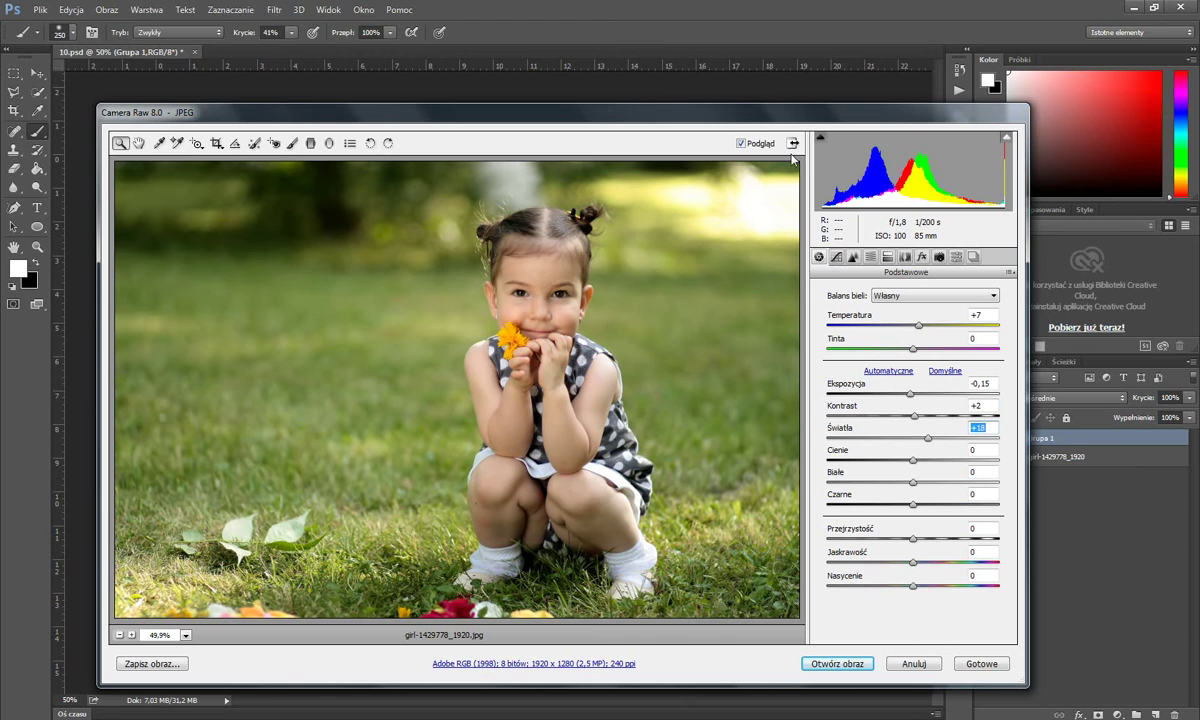
click(741, 144)
click(741, 144)
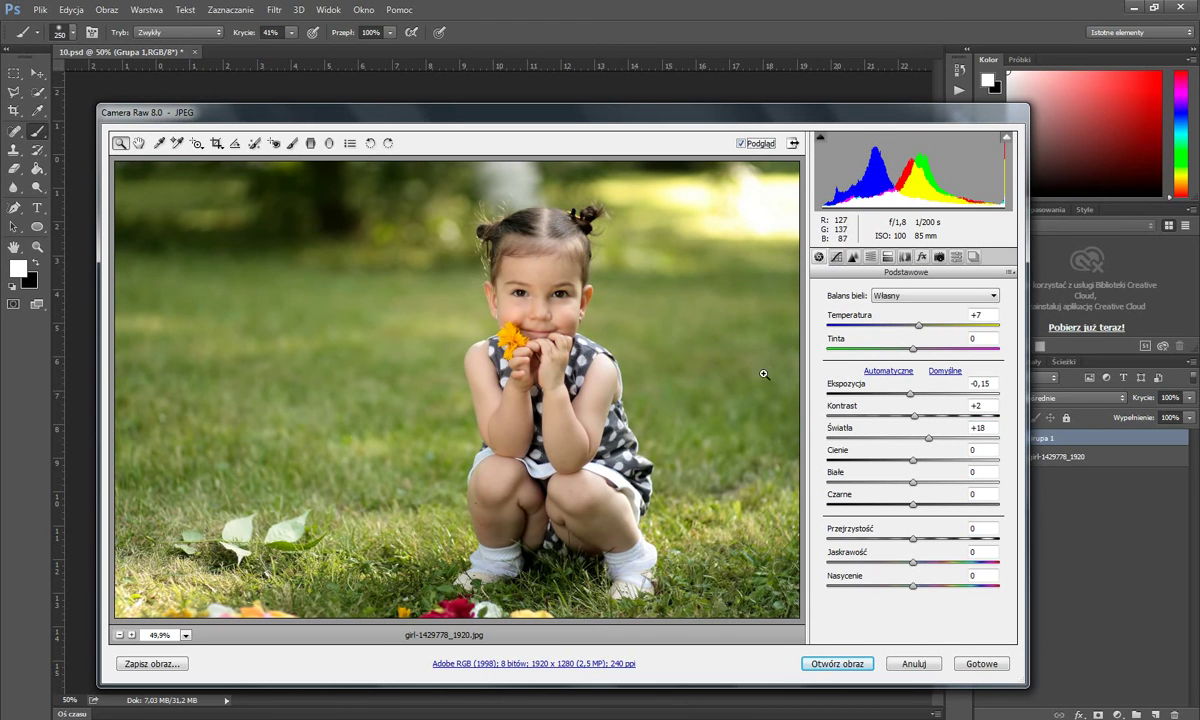
Set the Shadows (Cienie) to +13 and the Whites (Białe) to +8.
mouse_move(913, 464)
mouse_down()
mouse_move(933, 467)
mouse_move(857, 468)
mouse_move(926, 461)
mouse_up()
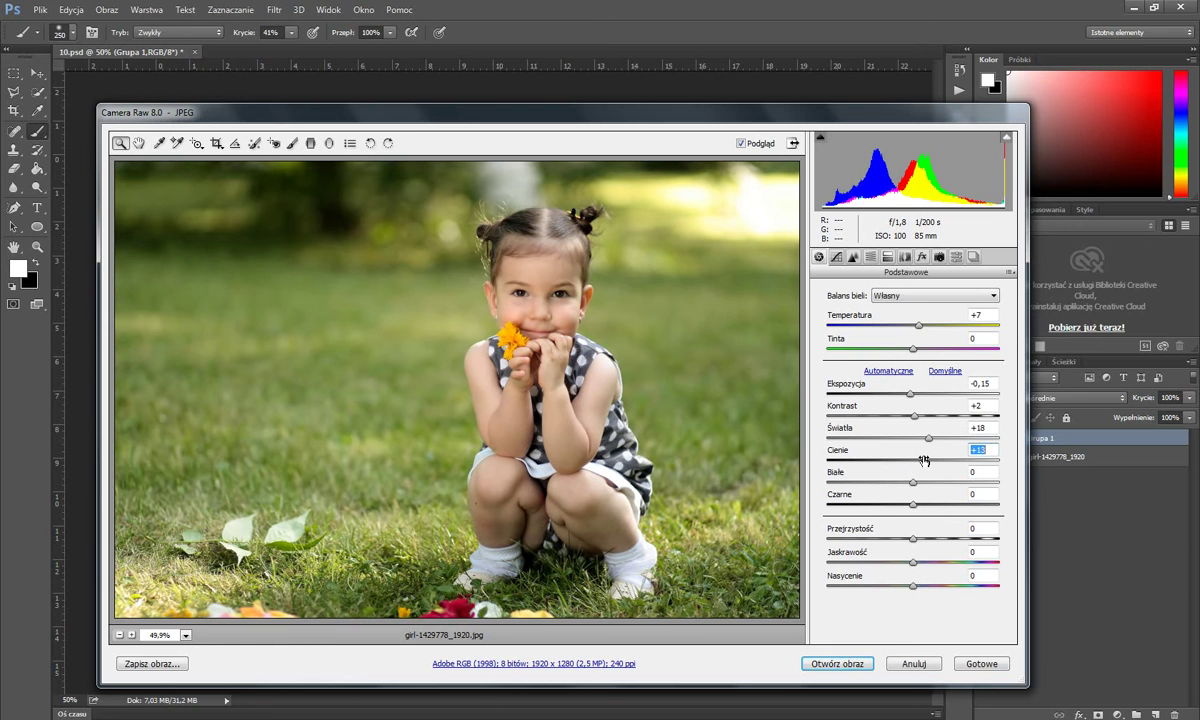
mouse_move(912, 483)
mouse_down()
mouse_move(883, 484)
mouse_move(910, 500)
mouse_move(940, 495)
mouse_move(919, 503)
mouse_up()
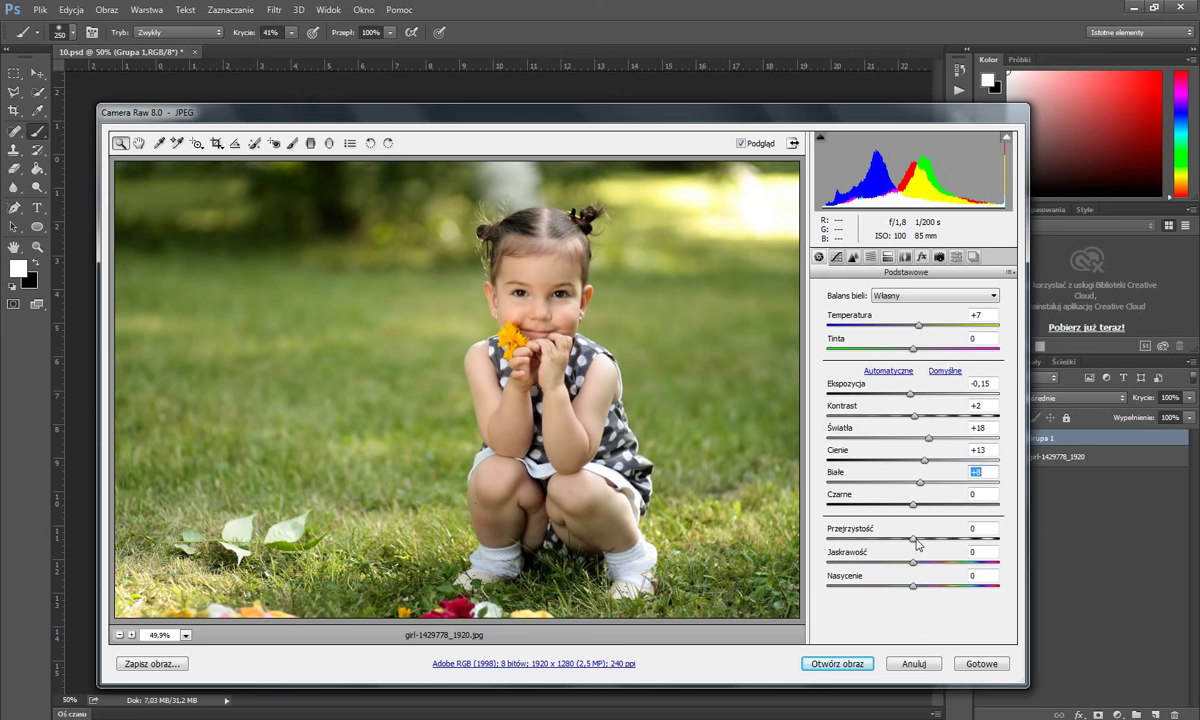
Soften the photo by setting Clarity (Przejrzystość) to -10 and compare it repeatedly with the unedited preview.
mouse_move(912, 540)
mouse_down()
mouse_move(942, 541)
mouse_move(906, 551)
mouse_up()
text(-10)
click(741, 144)
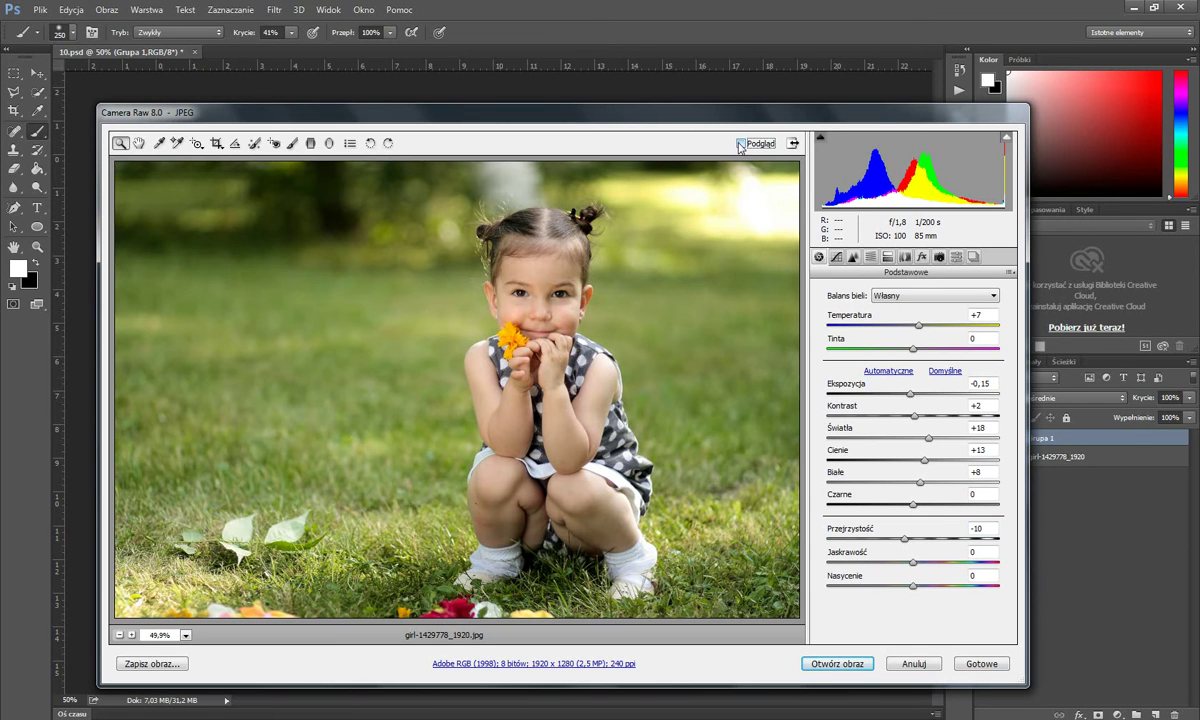
click(741, 145)
click(741, 146)
click(742, 147)
click(742, 147)
click(742, 147)
click(742, 146)
click(742, 146)
click(742, 146)
Set the Vibrance (Jaskrawość) to 13 and compare the photo with and without the adjustments.
mouse_move(914, 566)
mouse_down()
mouse_move(936, 565)
mouse_move(903, 566)
mouse_move(928, 565)
mouse_up()
click(741, 143)
mouse_move(926, 563)
mouse_down()
mouse_move(903, 568)
mouse_move(917, 563)
mouse_up()
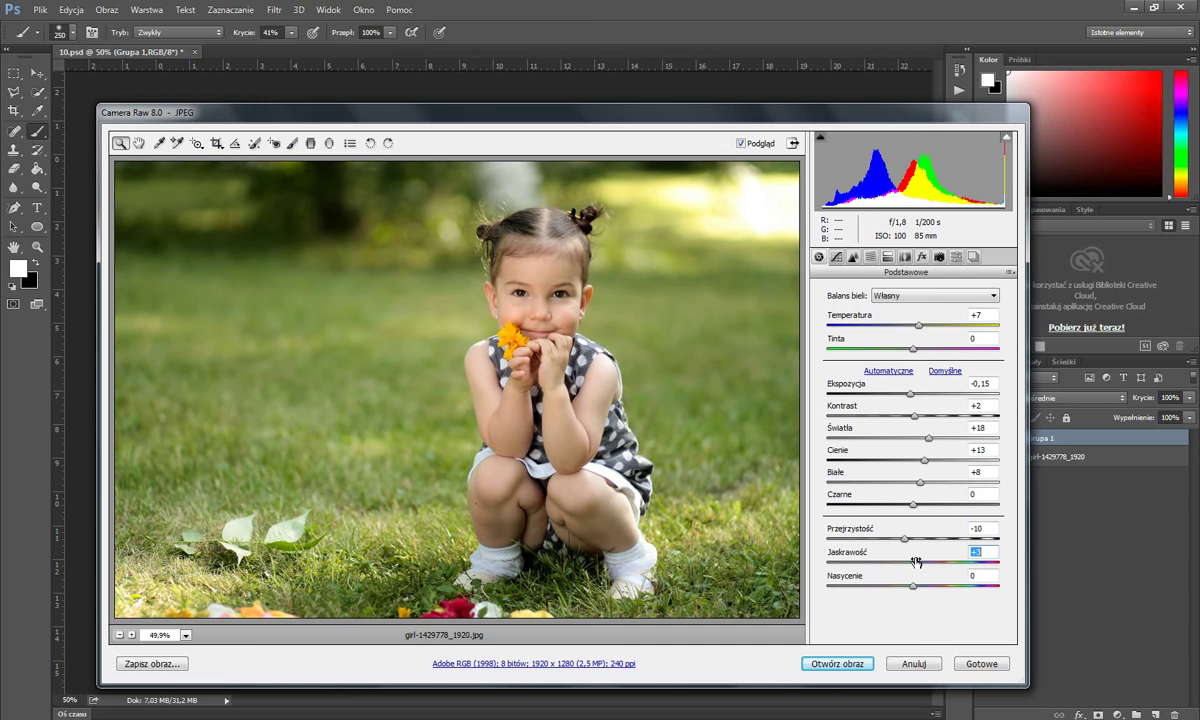
text(13)
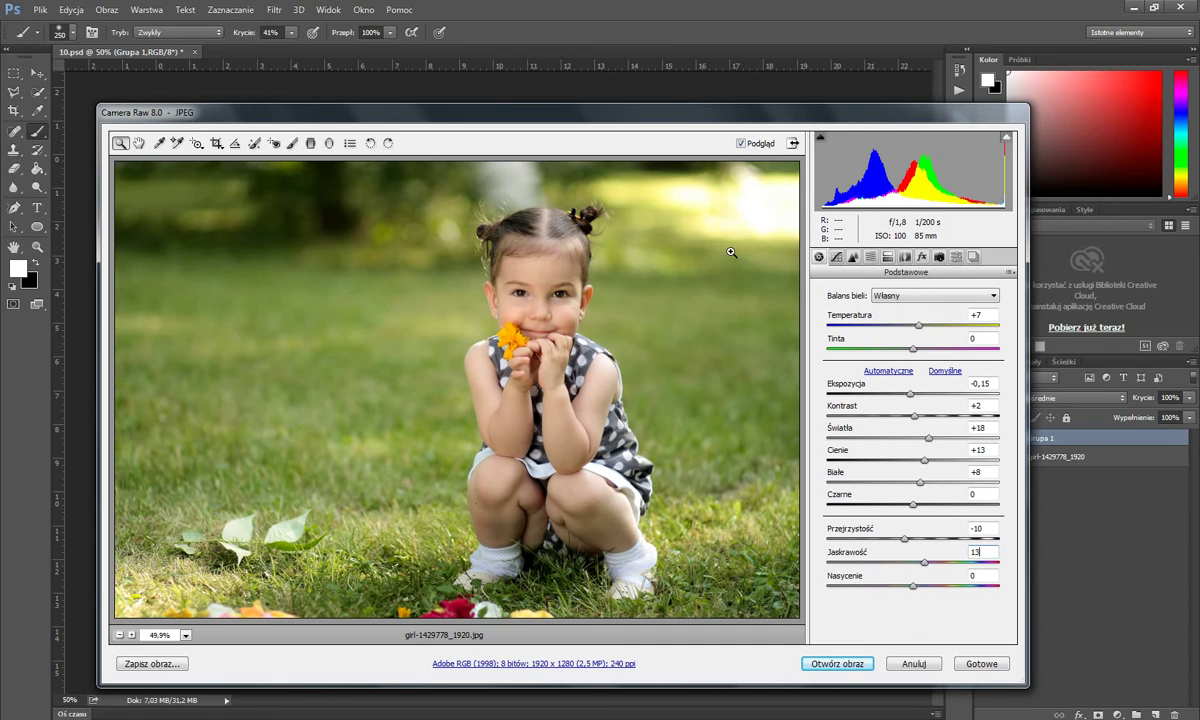
click(741, 144)
click(741, 144)
In the HSL Luminance (Luminancja) adjustments, set the reds to -3 and the oranges to +15, checking against the preview.
click(870, 257)
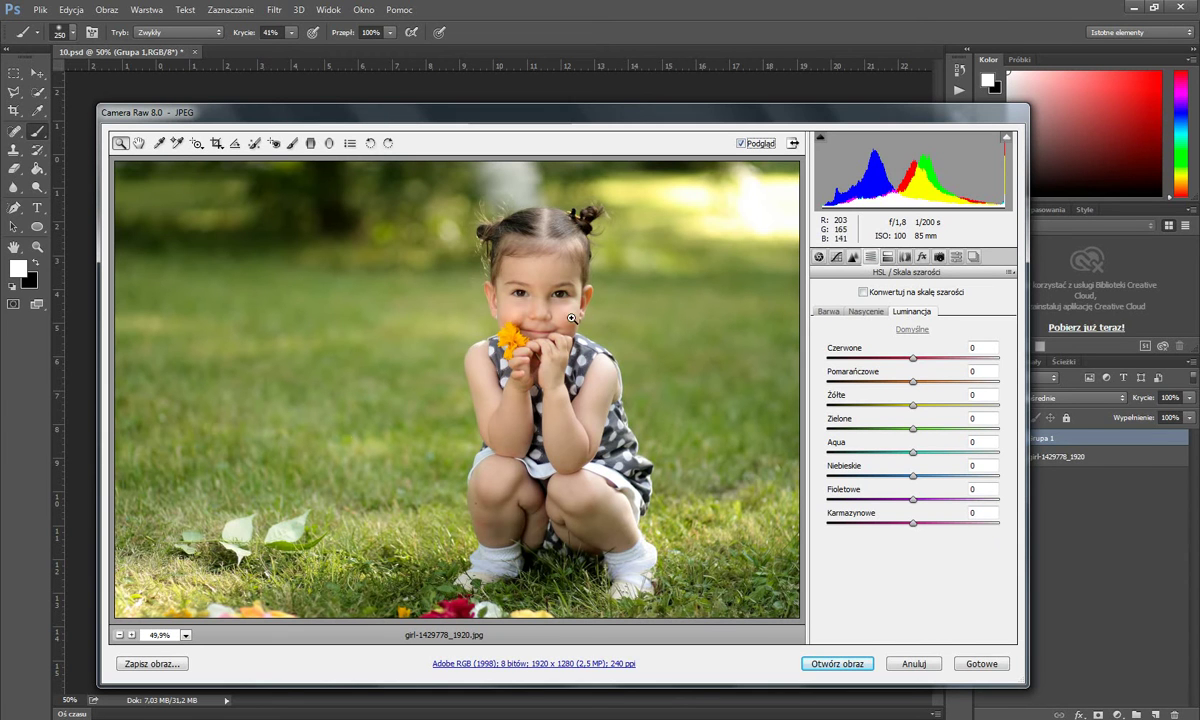
drag(912, 367, 957, 360)
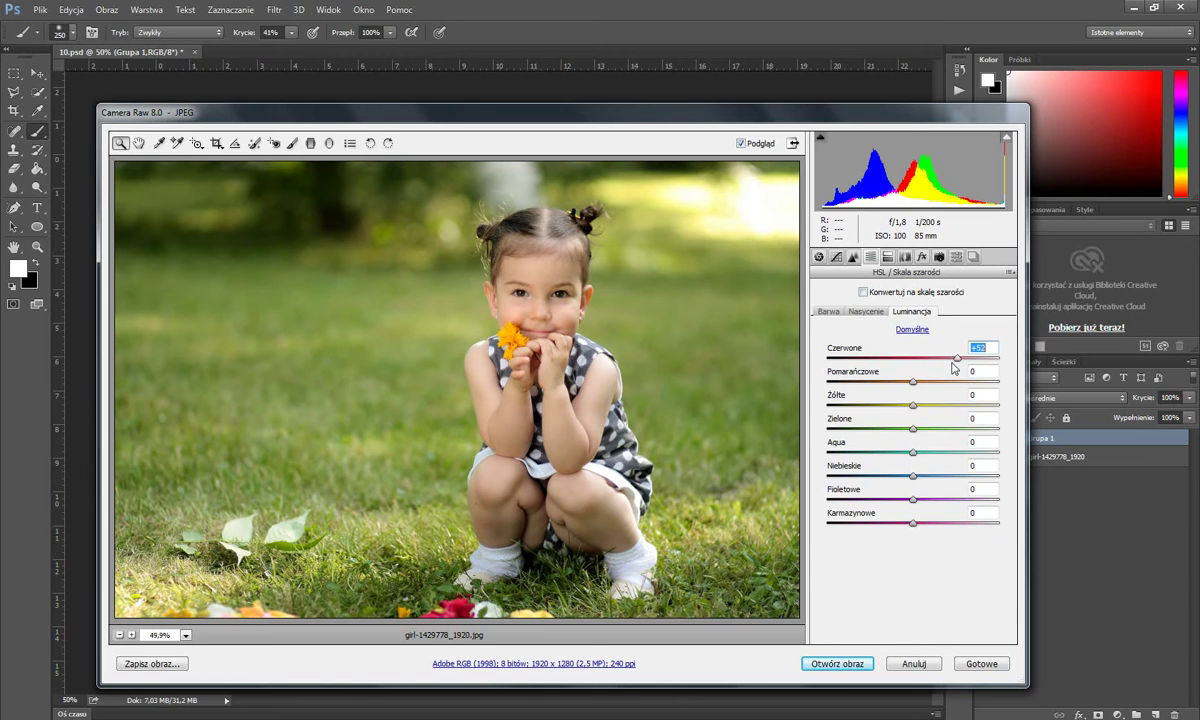
drag(952, 363, 922, 395)
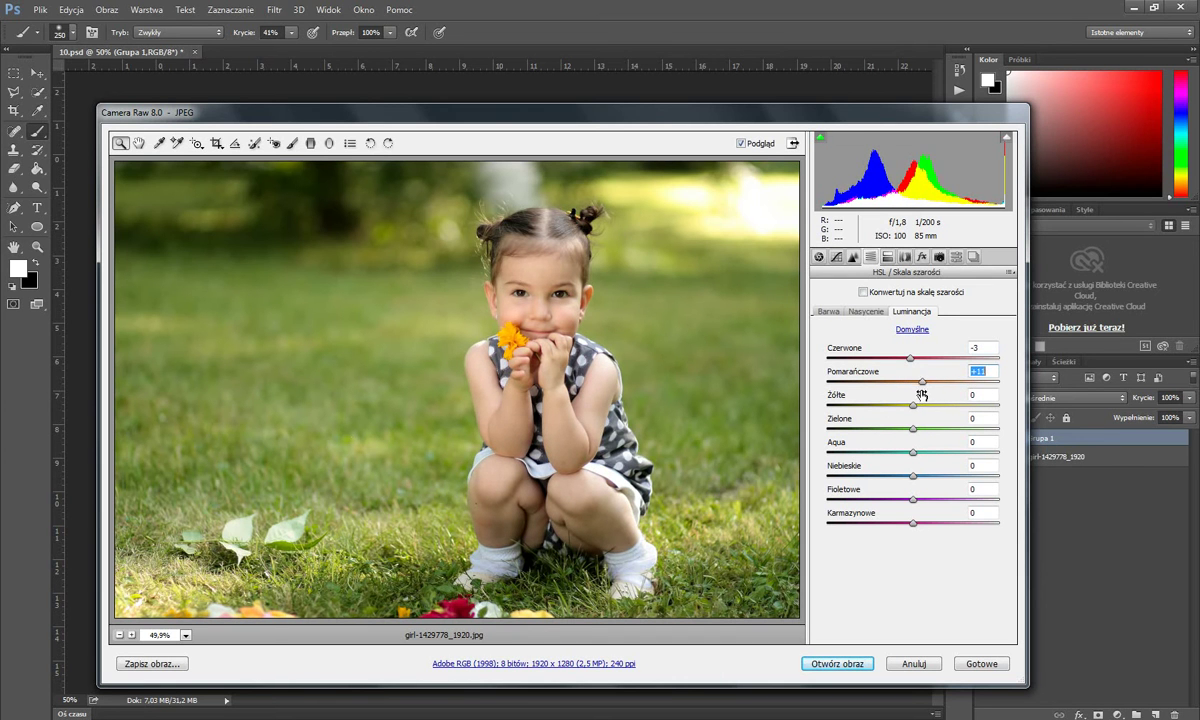
click(741, 144)
drag(923, 386, 925, 390)
click(744, 145)
click(745, 147)
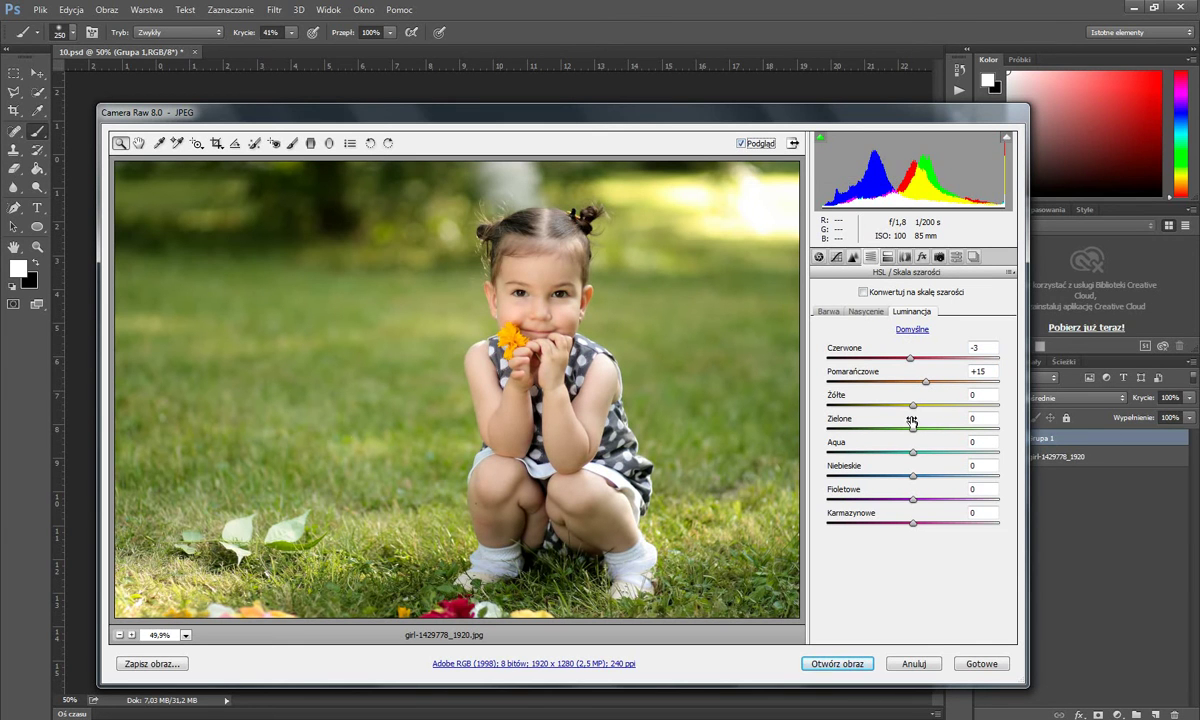
Try raising the luminance of the yellows (Żółte) and reset it to 0.
mouse_move(915, 408)
mouse_down()
mouse_move(905, 411)
mouse_move(937, 418)
mouse_up()
key(shift+Down)
key(shift+Down)
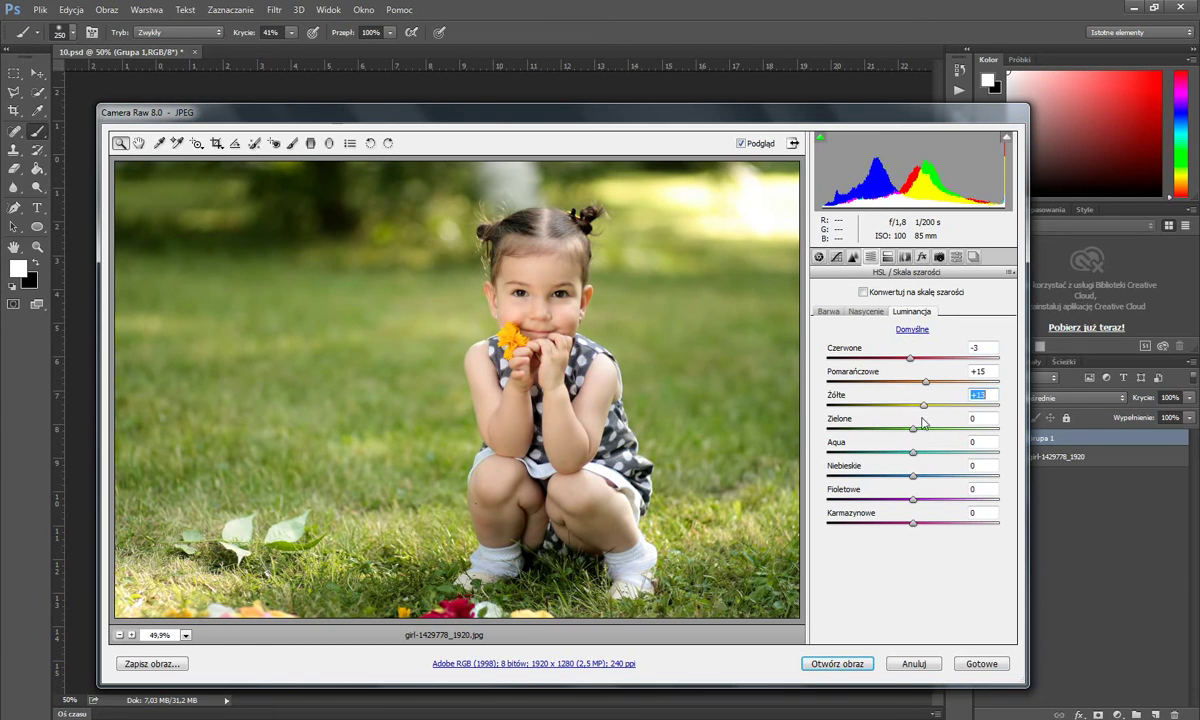
text(0)
key(Tab)
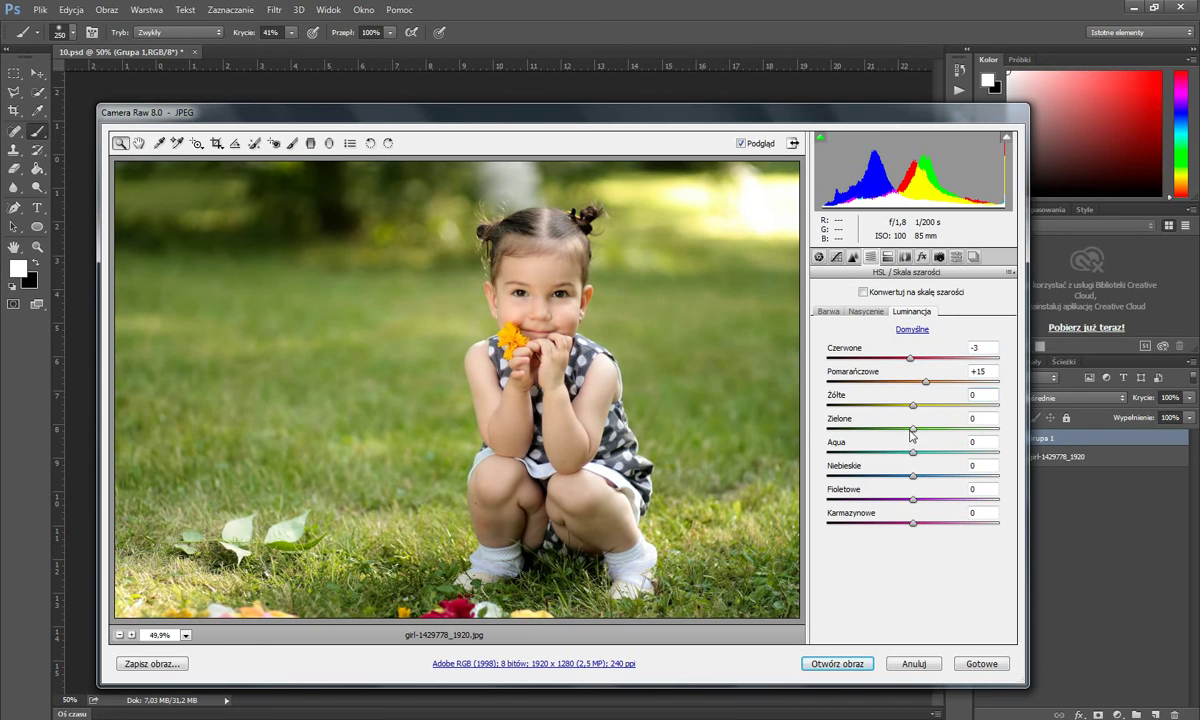
Darken the greens (Zielone) to a luminance of -12 and compare the photo with and without the HSL changes.
mouse_move(912, 429)
mouse_down()
mouse_move(890, 432)
mouse_move(904, 439)
mouse_up()
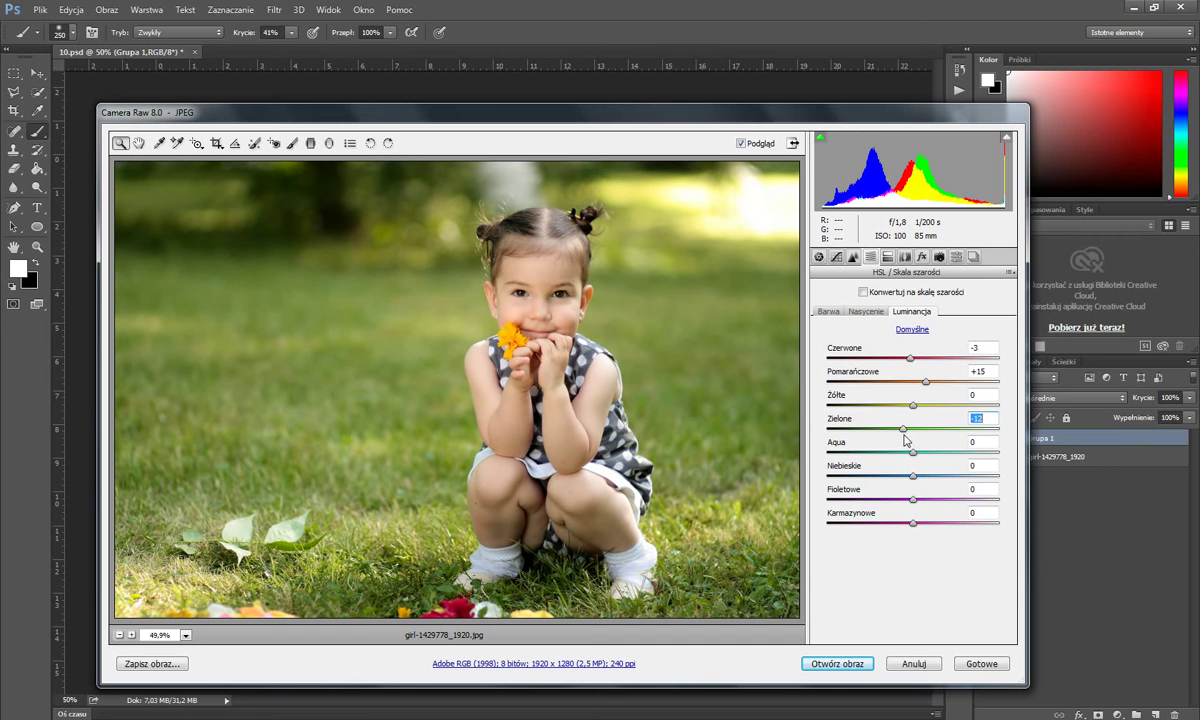
click(741, 144)
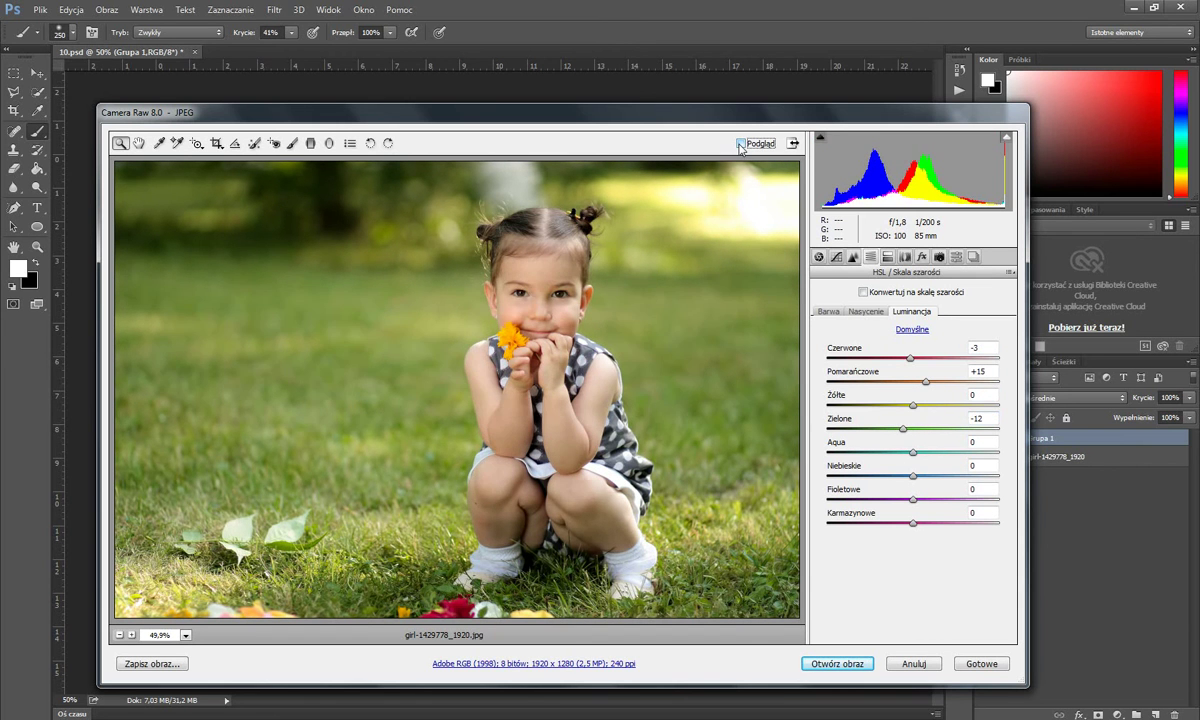
click(741, 144)
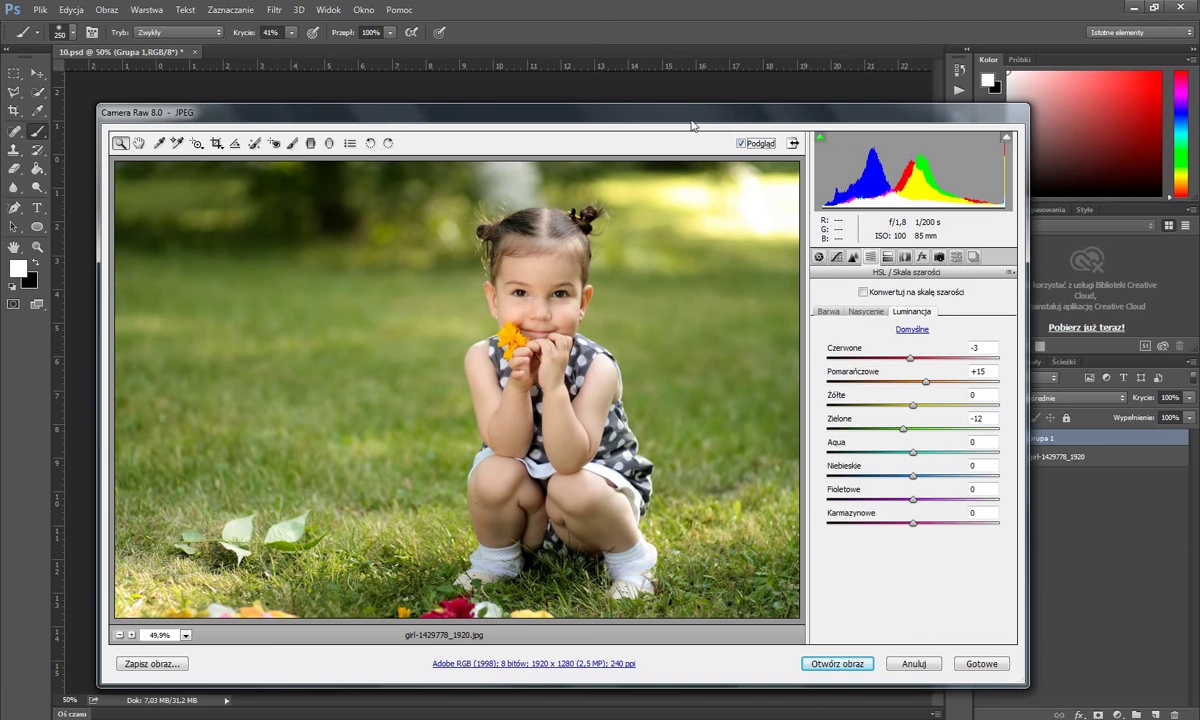
click(741, 144)
click(741, 144)
click(741, 144)
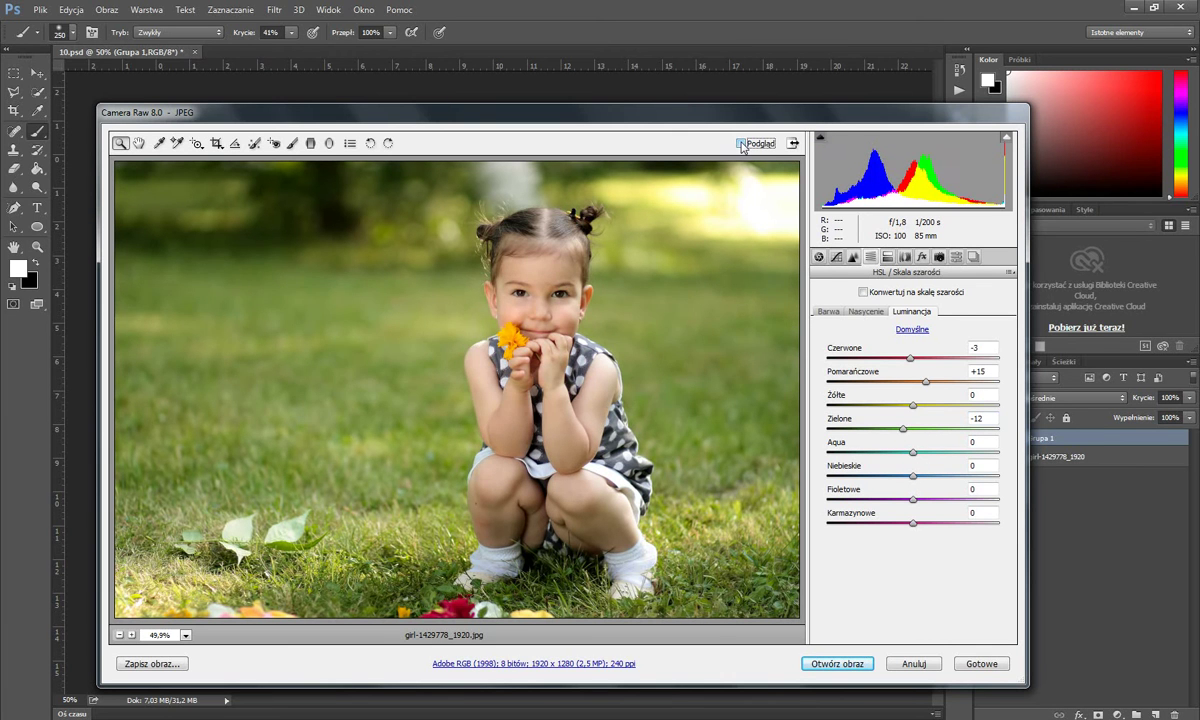
click(741, 144)
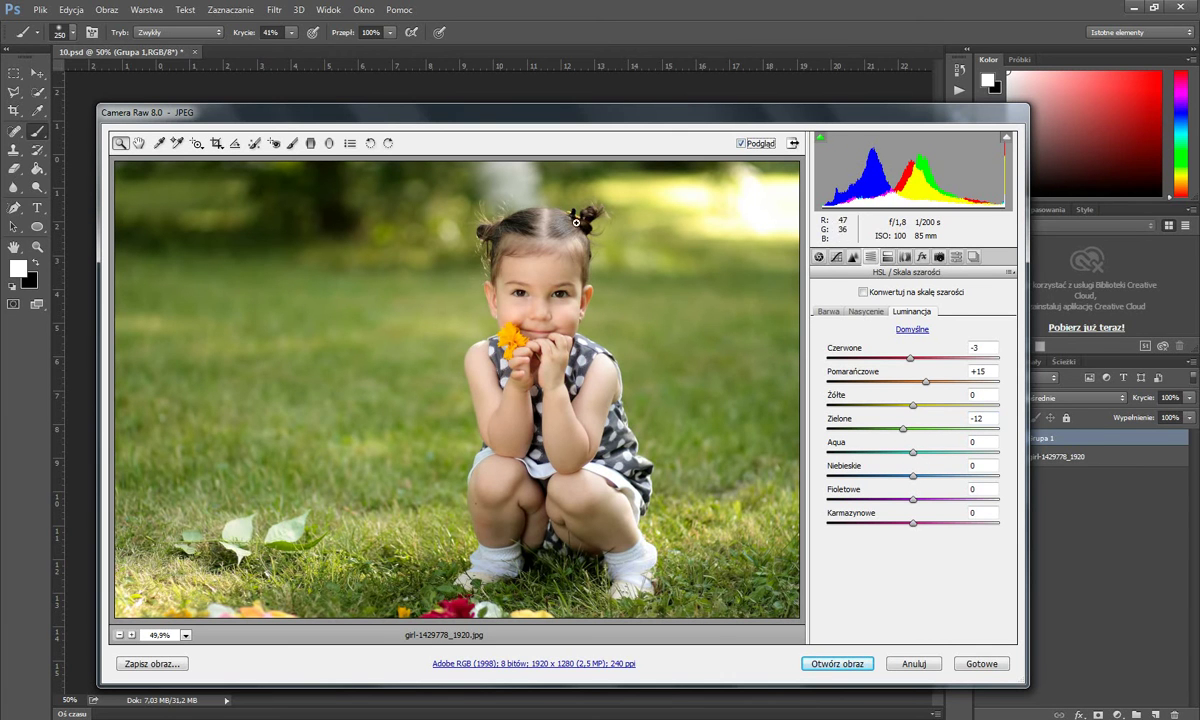
Toggle the preview to compare the photo with and without the HSL luminance changes.
click(741, 144)
click(741, 144)
click(741, 144)
click(741, 144)
Try changing the aqua and purple (Fioletowe) luminance, resetting both to 0, and set the blues (Niebieskie) to +28.
mouse_move(912, 455)
mouse_down()
mouse_move(873, 458)
mouse_move(924, 458)
mouse_move(863, 478)
mouse_move(955, 476)
mouse_move(889, 477)
mouse_move(954, 470)
mouse_move(892, 477)
mouse_move(926, 474)
mouse_up()
text(0)
drag(913, 480, 926, 478)
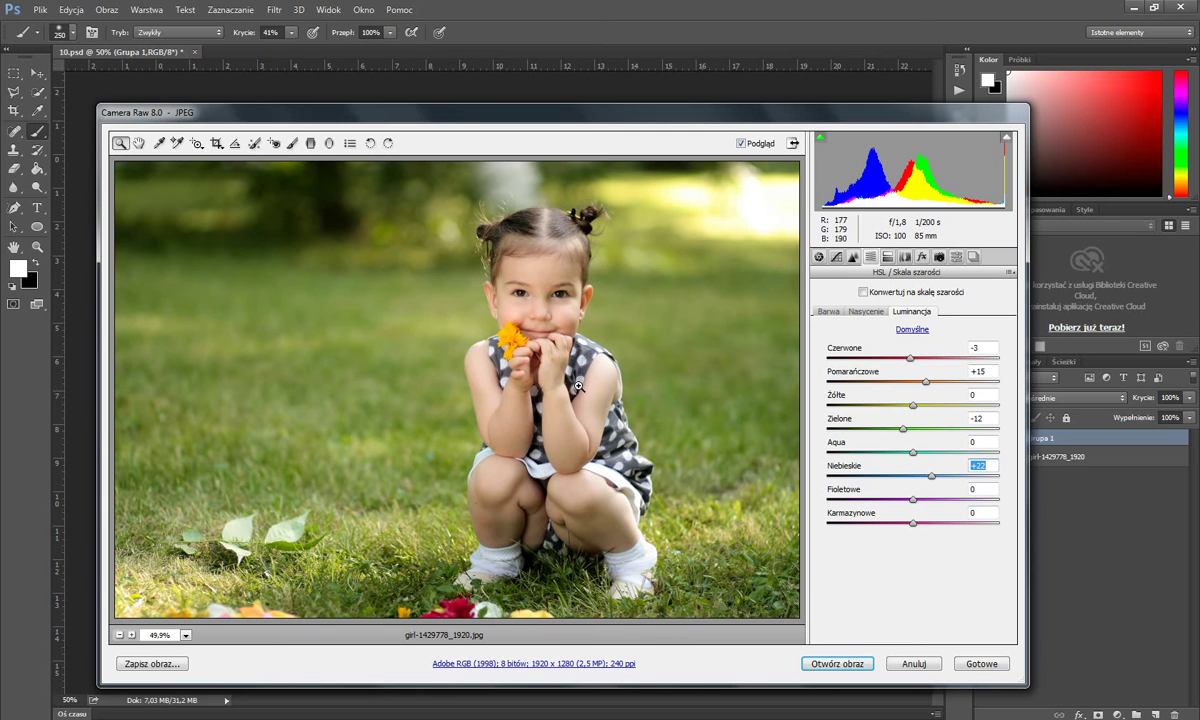
mouse_move(932, 478)
mouse_down()
mouse_move(944, 482)
mouse_move(921, 500)
mouse_move(942, 500)
mouse_up()
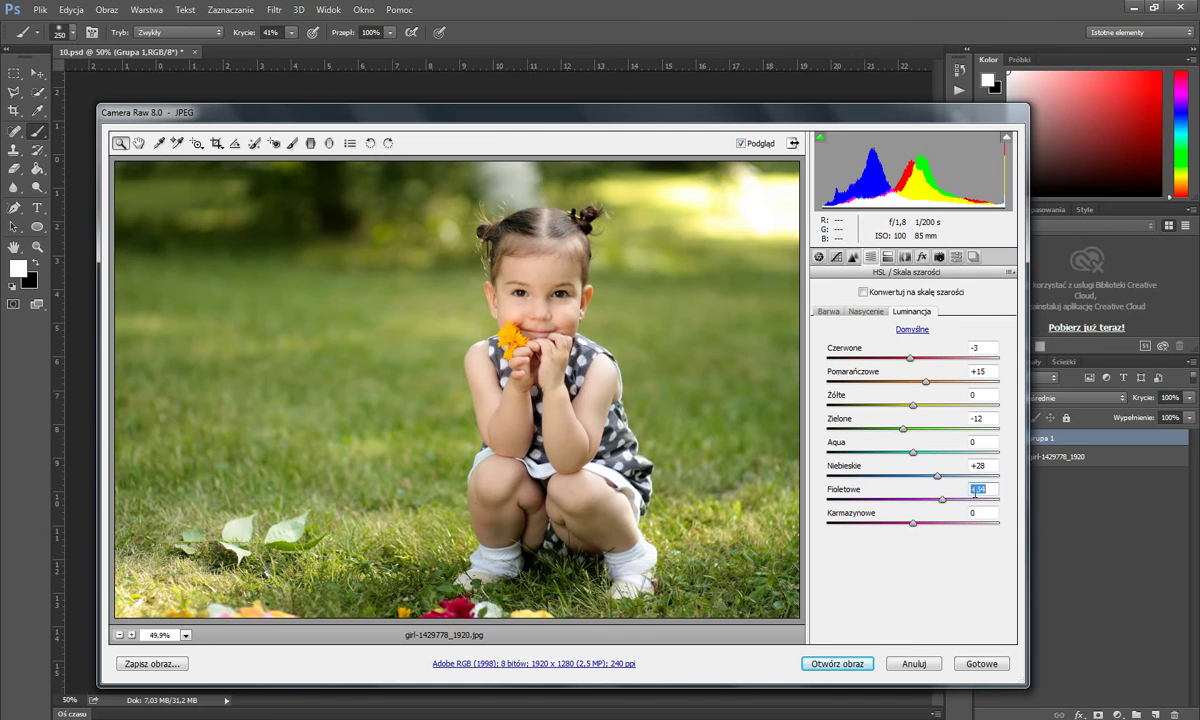
text(0)
Open the adjusted photo in Photoshop as a smart object.
key(shift)
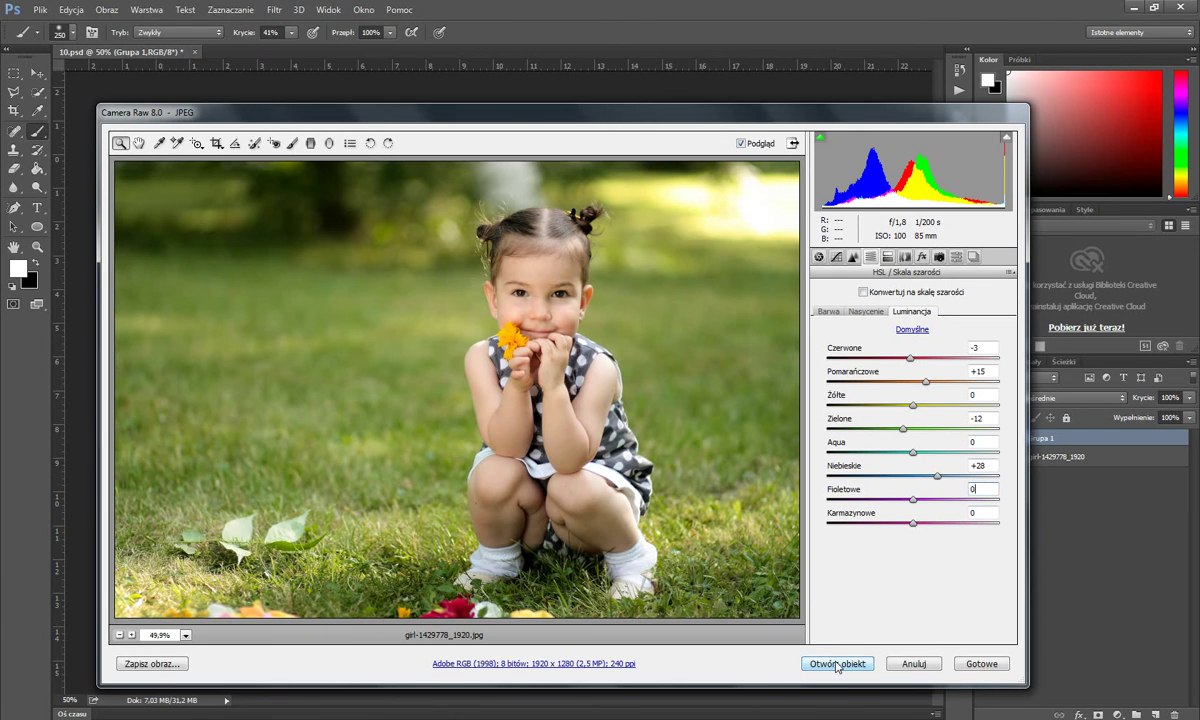
shift+click(837, 665)
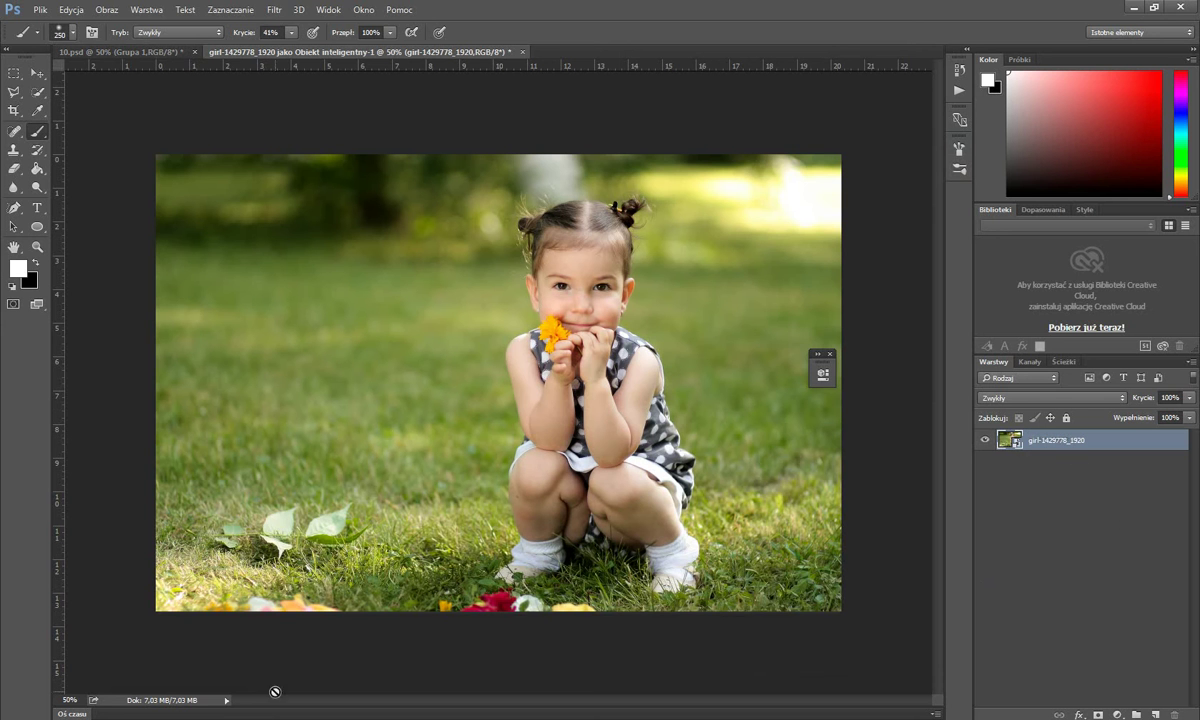
Open the original girl-1429778_1920 file from the fotki folder in IrfanView, compare it with the edited photo, and close it.
key(alt+Tab)
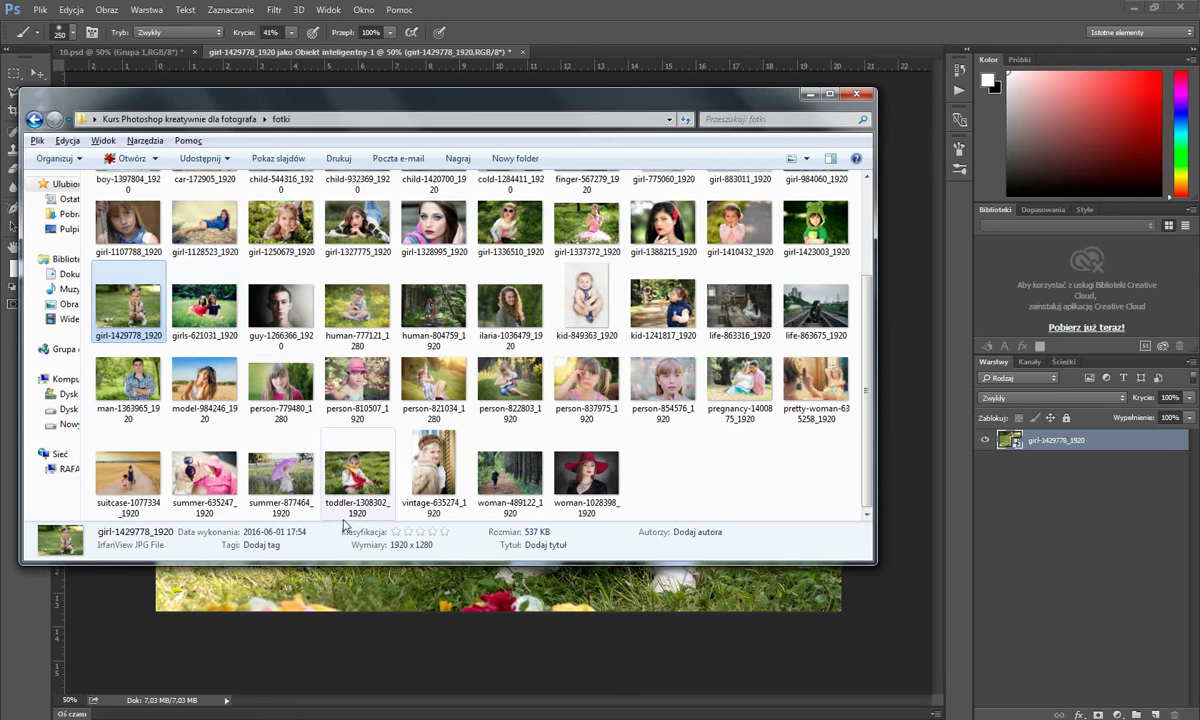
double_click(128, 310)
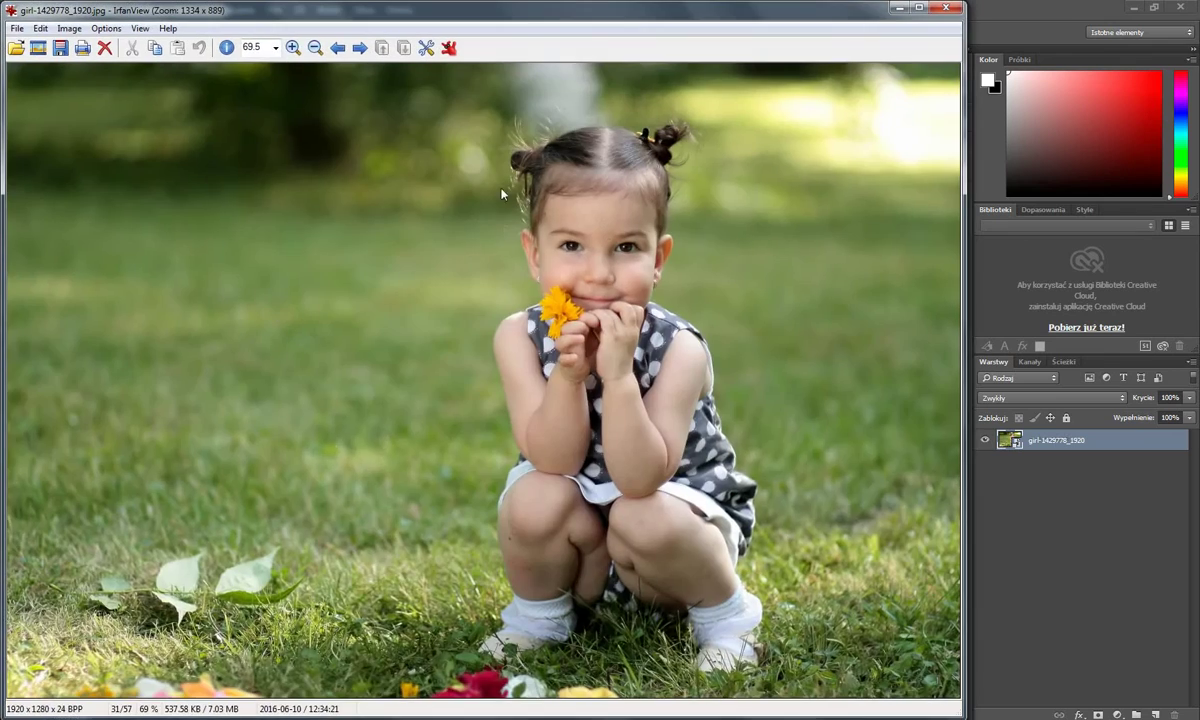
click(310, 50)
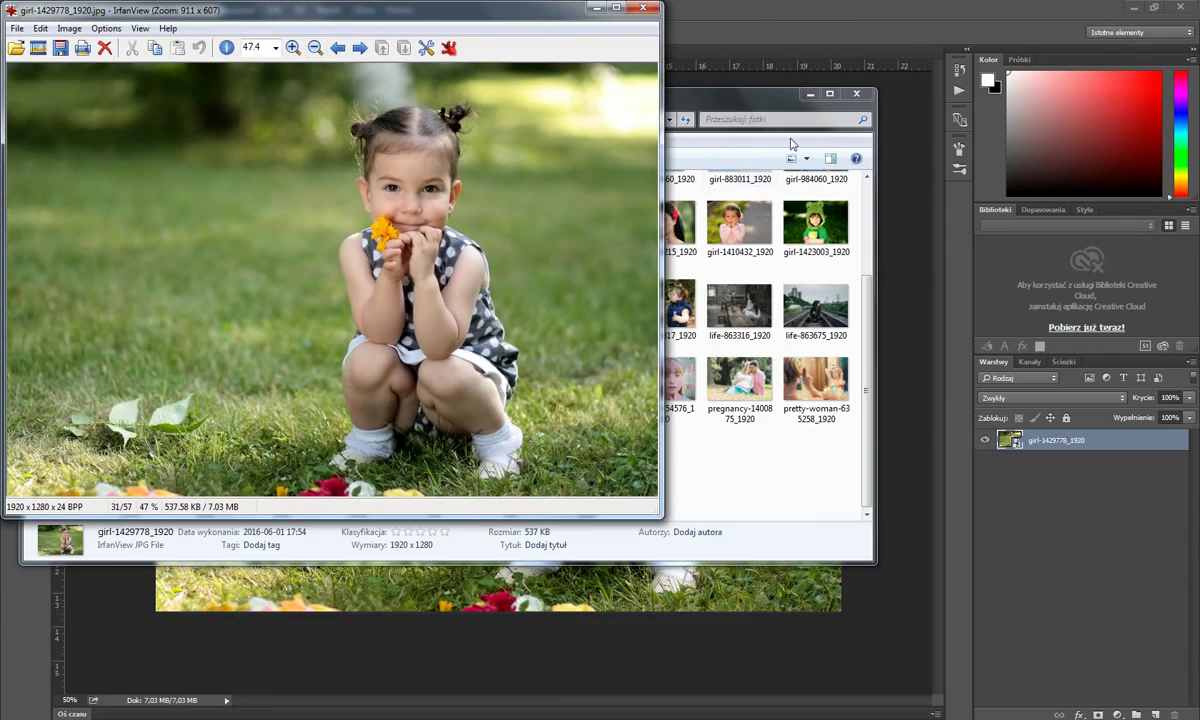
click(752, 104)
click(806, 97)
drag(350, 15, 598, 133)
key(Escape)
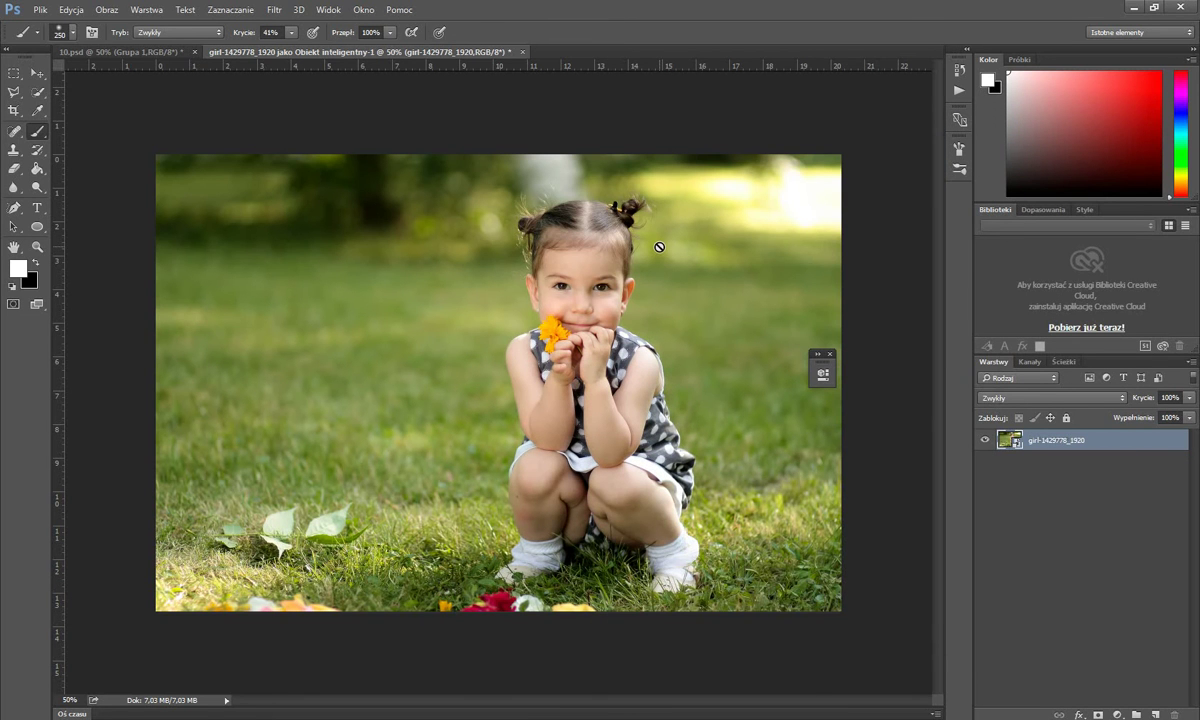
Add a Gradient Map (Mapa gradientu) adjustment layer using the violet-to-orange preset.
click(1117, 714)
click(1117, 688)
click(782, 409)
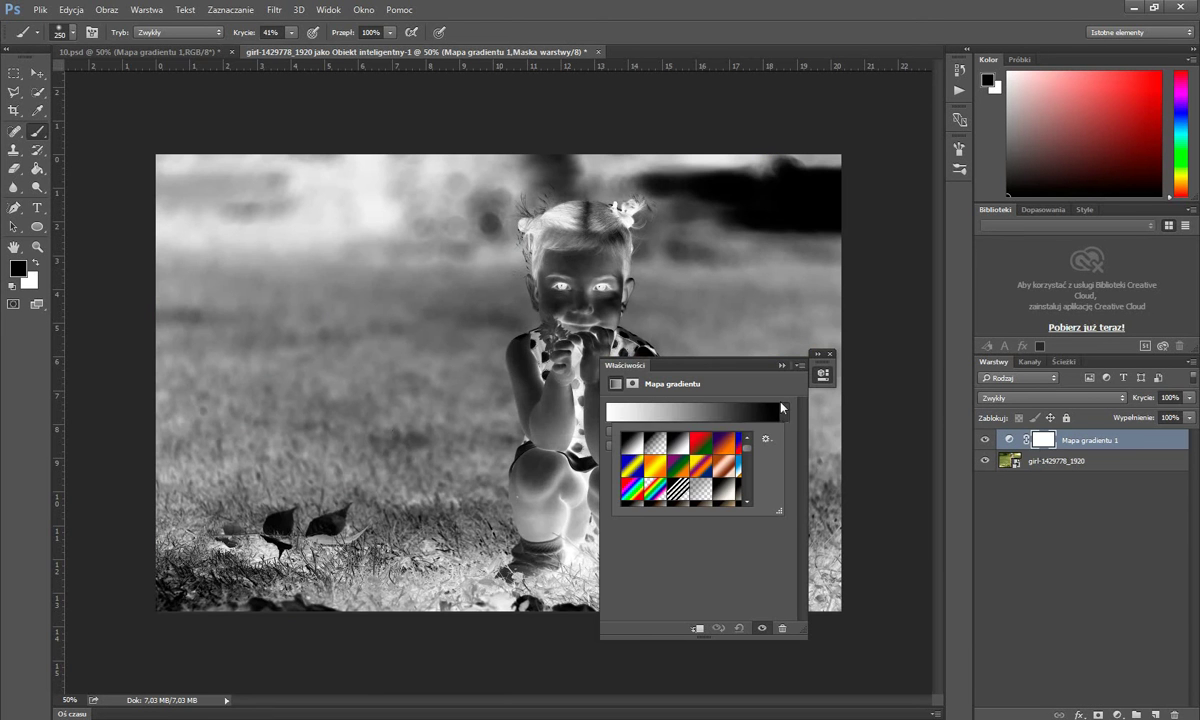
click(718, 447)
click(736, 342)
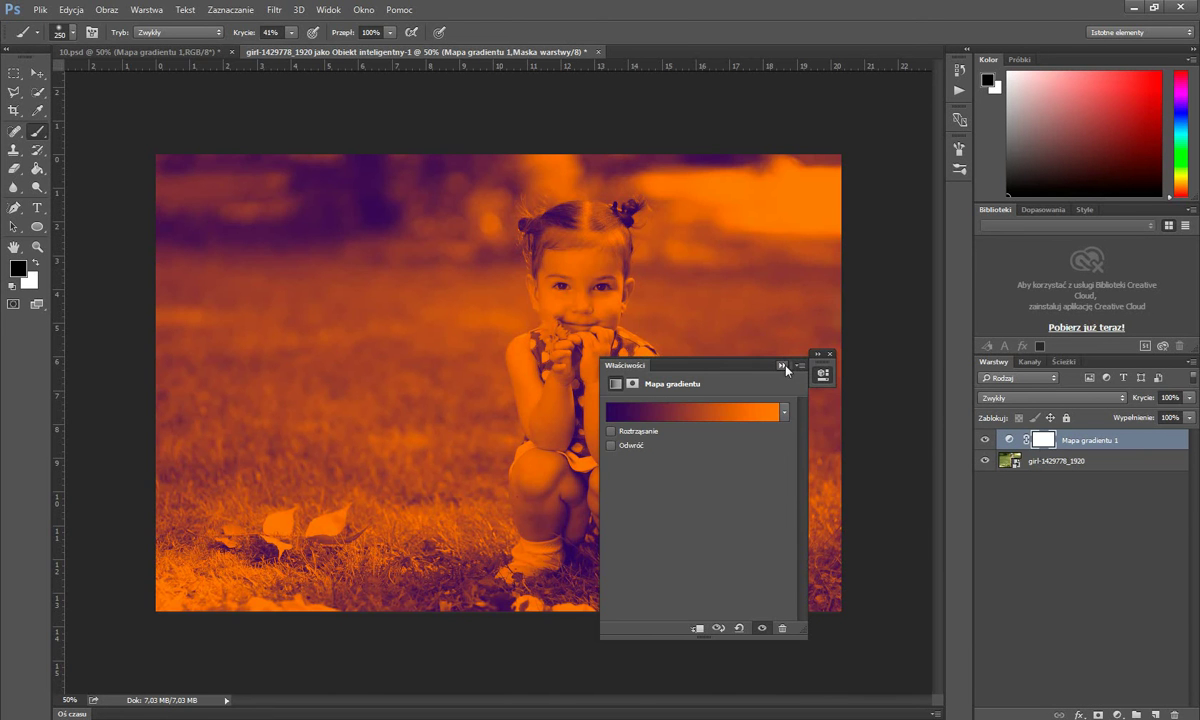
click(760, 346)
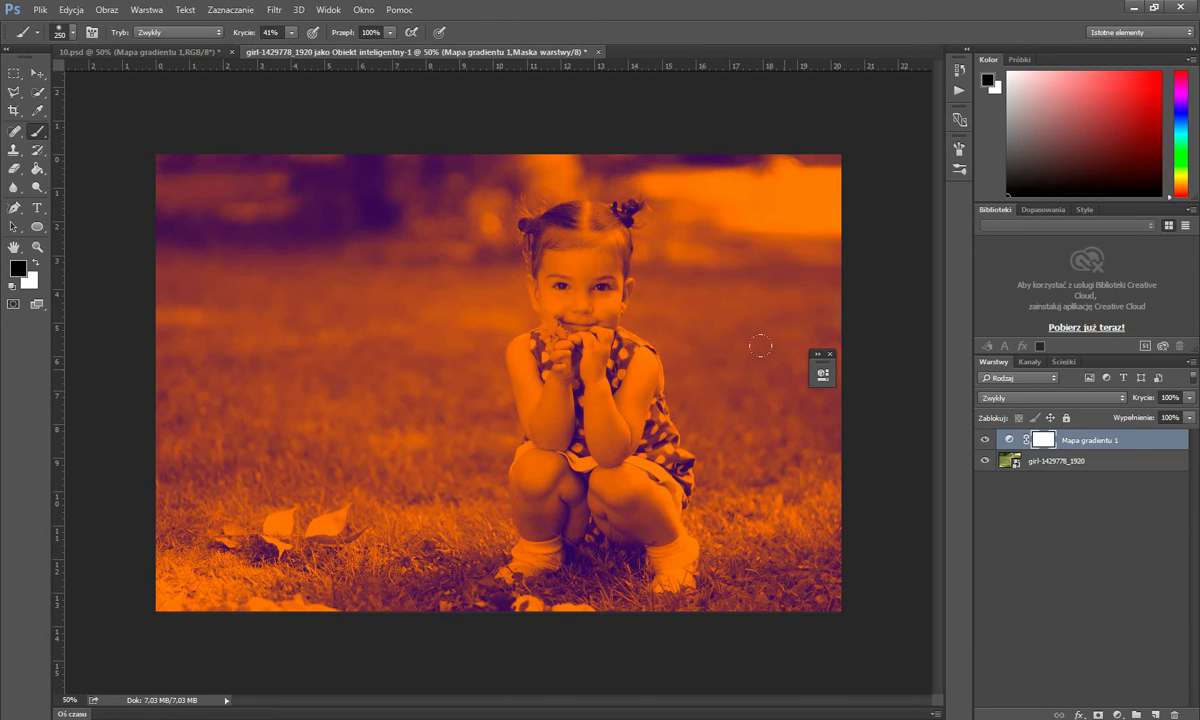
Set the gradient map layer's opacity to 10% and its blend mode to Soft Light (Łagodne światło).
click(1190, 397)
drag(1190, 413, 1127, 423)
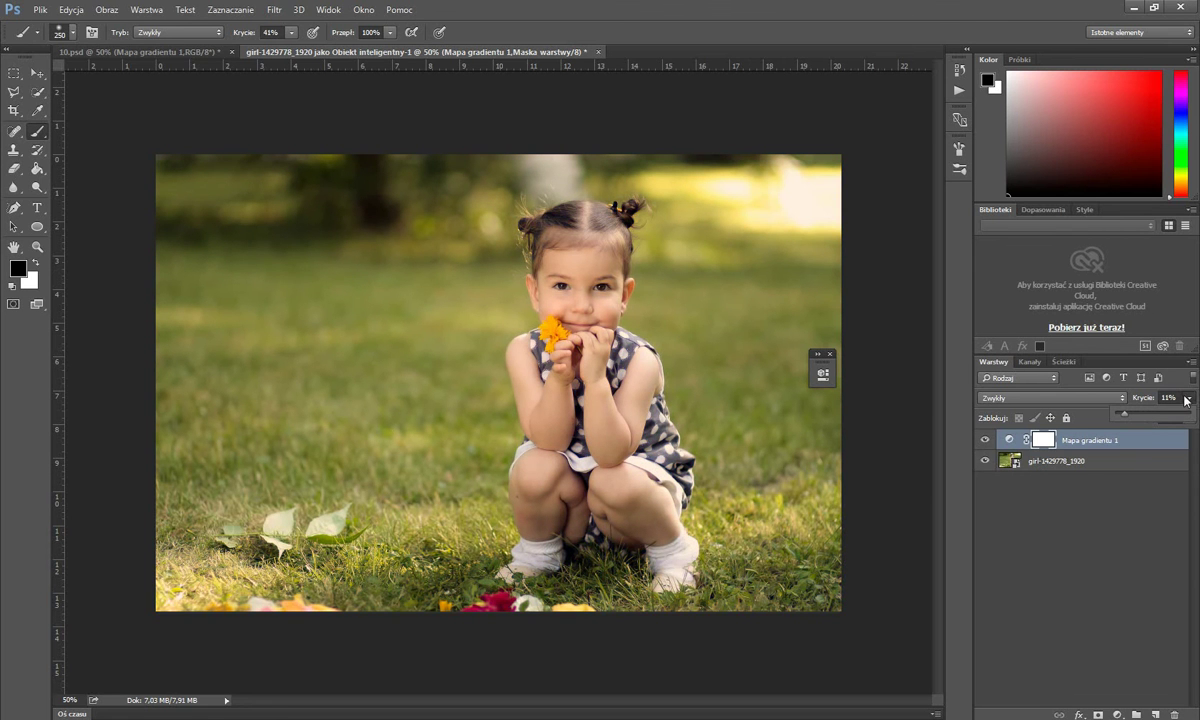
click(1172, 398)
text(10)
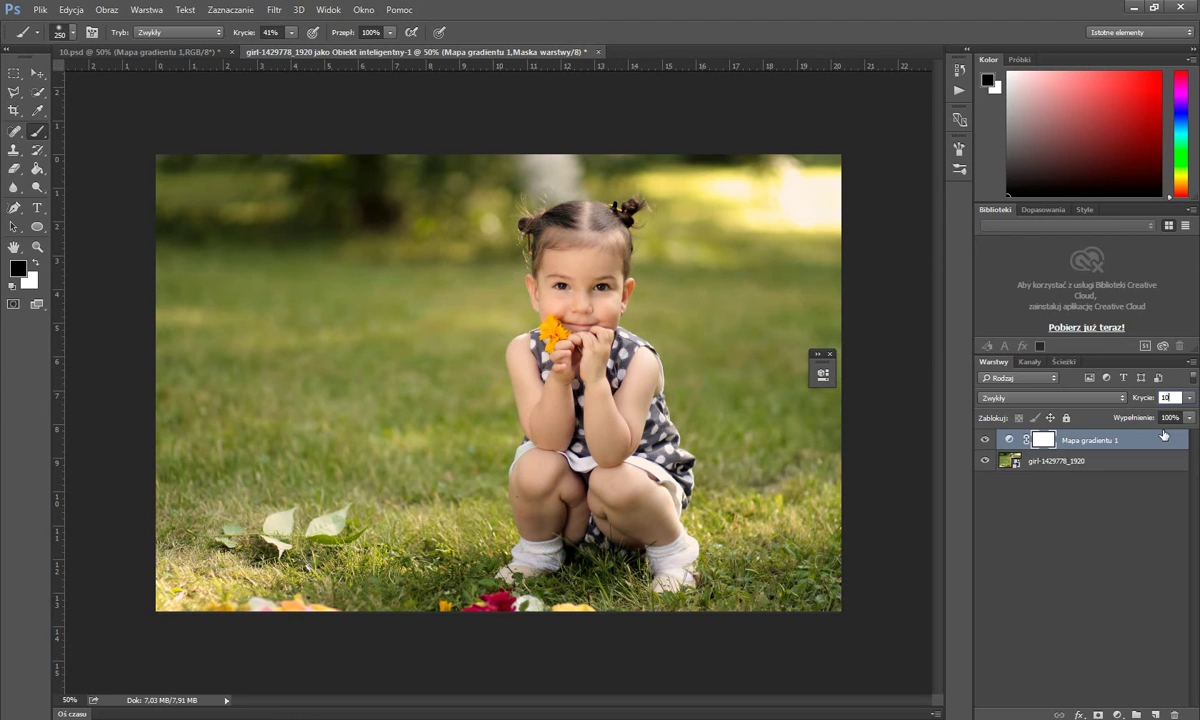
key(Return)
click(1000, 400)
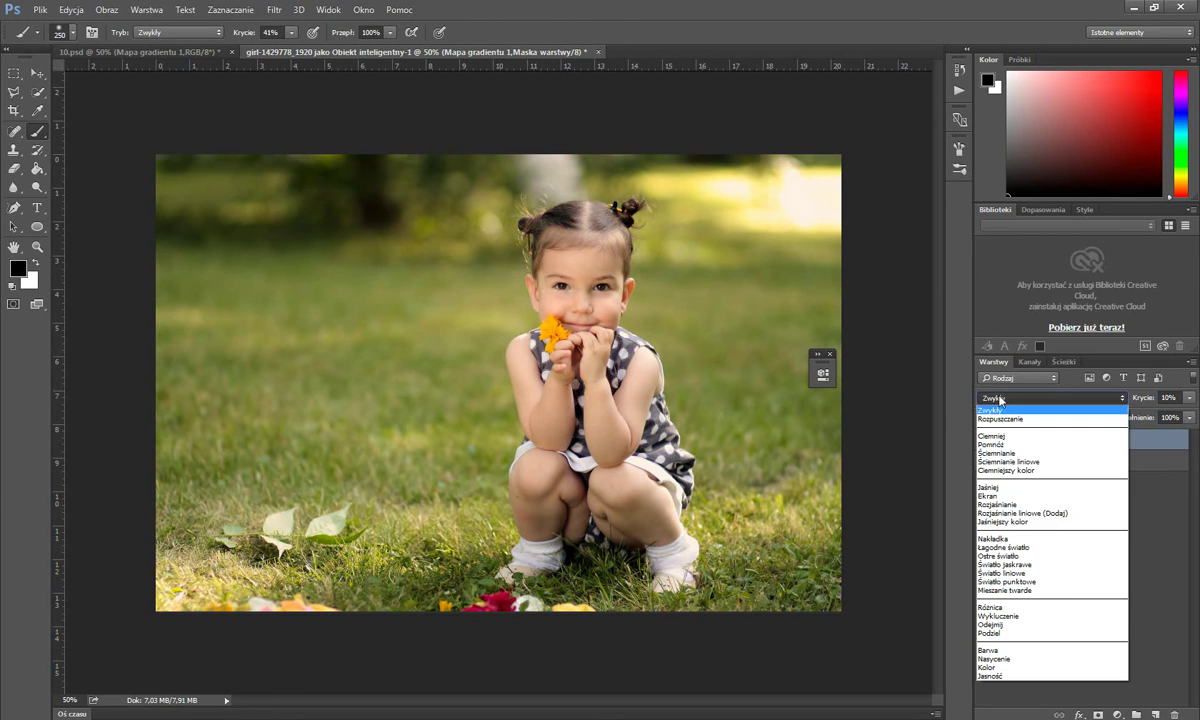
click(1000, 550)
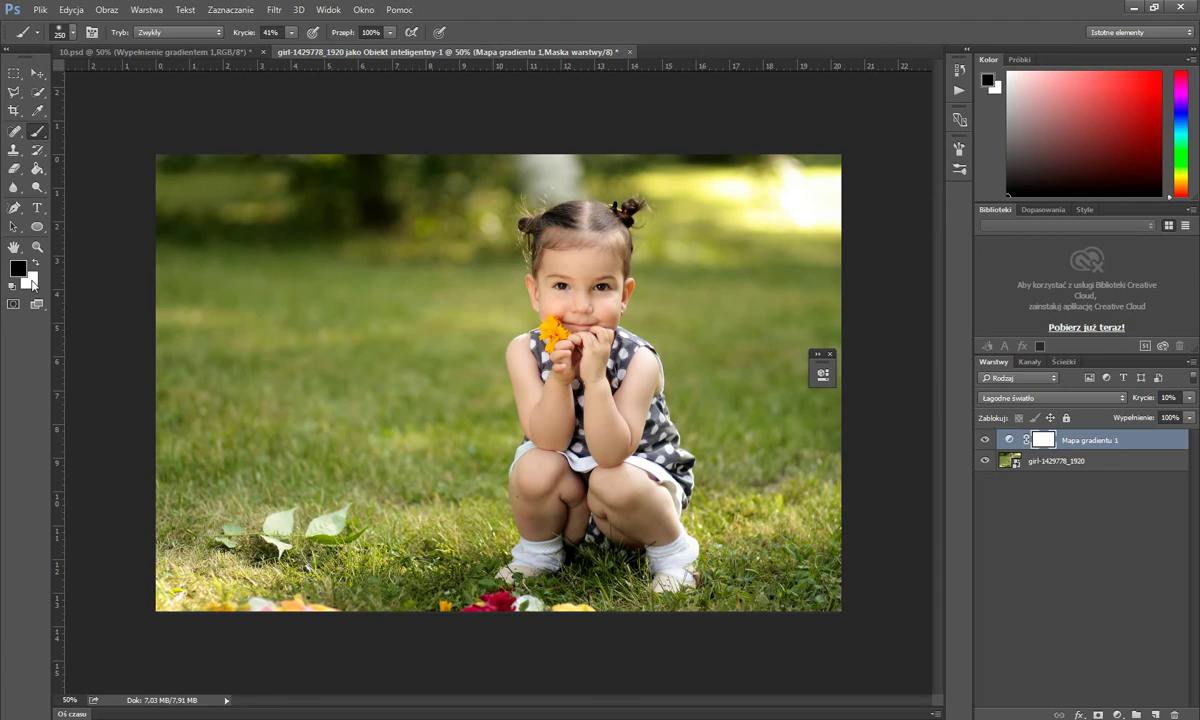
Add a Gradient Fill layer with white as foreground colour and the foreground-to-transparent gradient preset.
key(x)
click(1117, 715)
click(1069, 420)
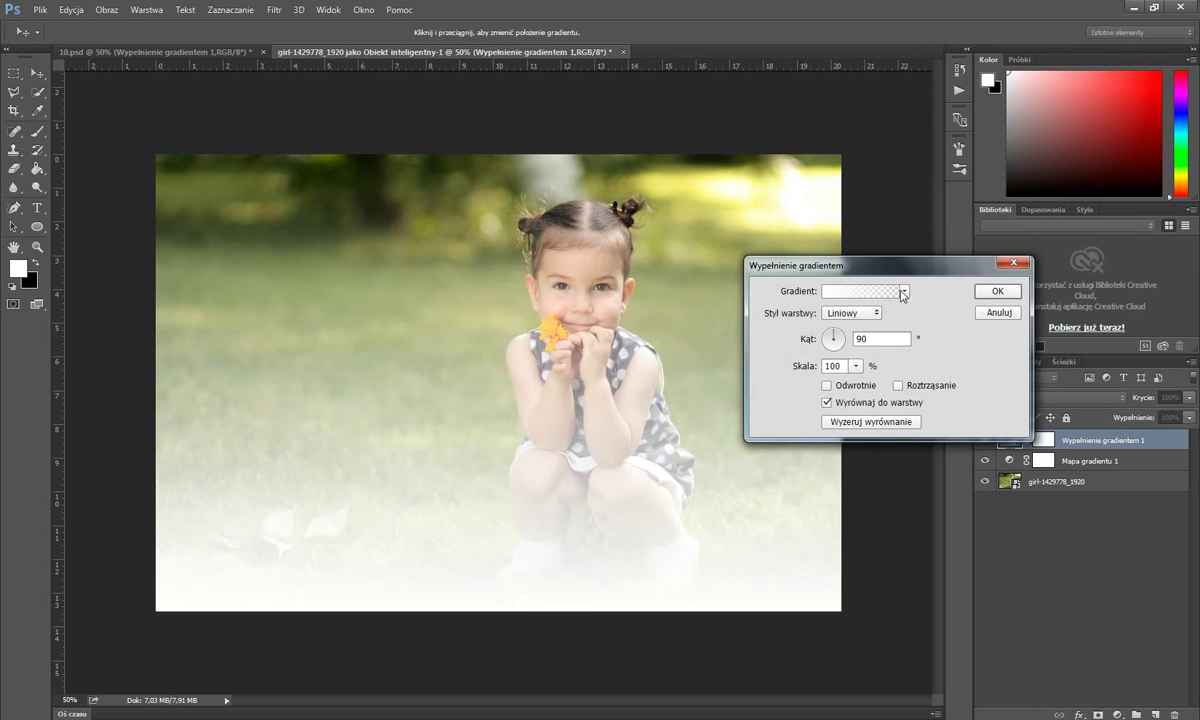
click(904, 291)
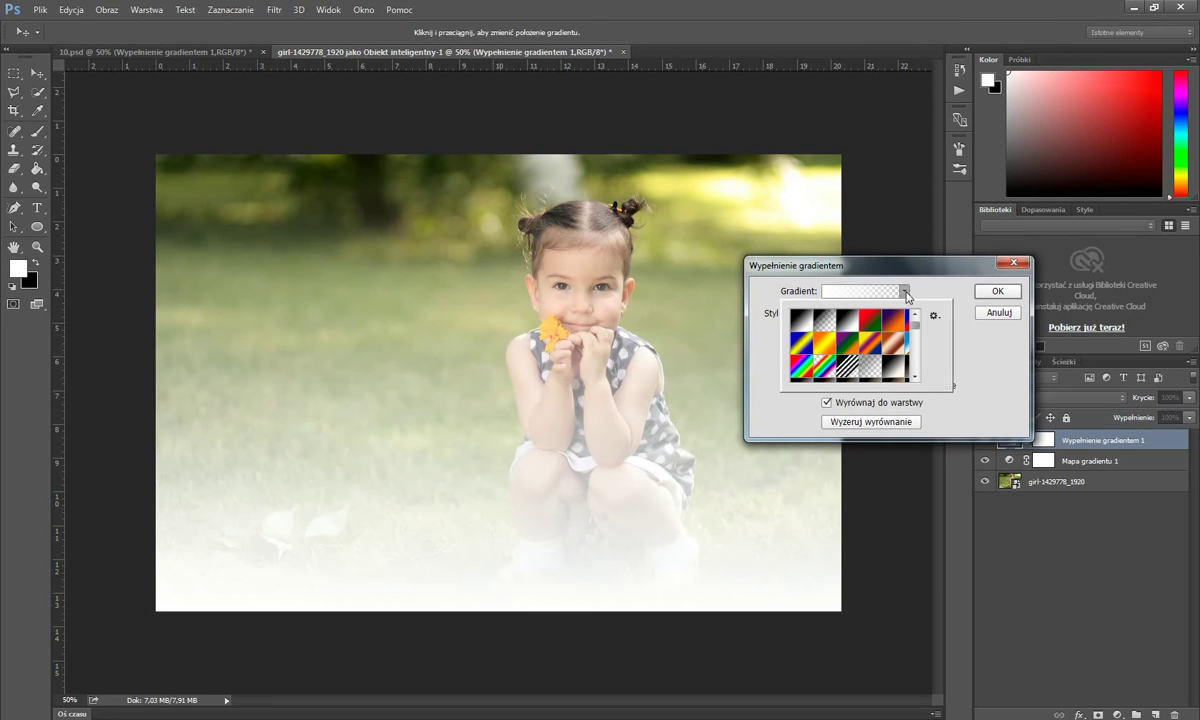
double_click(826, 317)
click(783, 292)
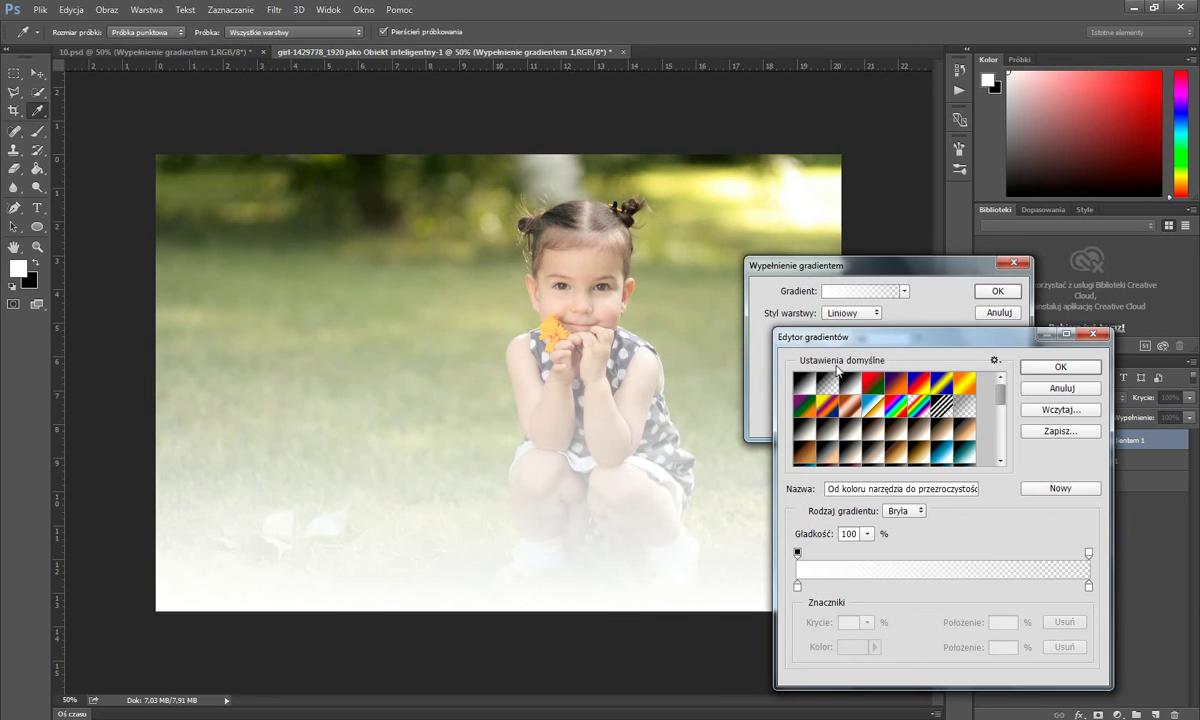
click(786, 300)
click(752, 248)
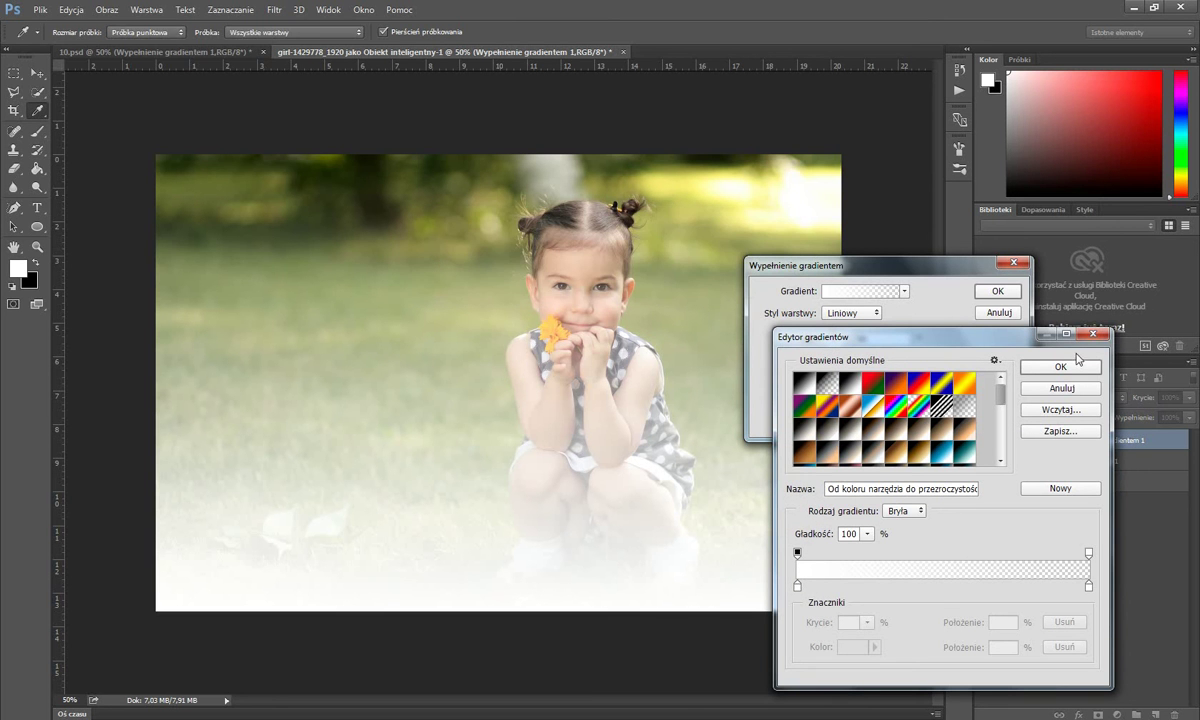
click(1060, 367)
Edit the fill's gradient to run from black (000000) to transparent, deleting the colour stop at position 100%.
click(850, 292)
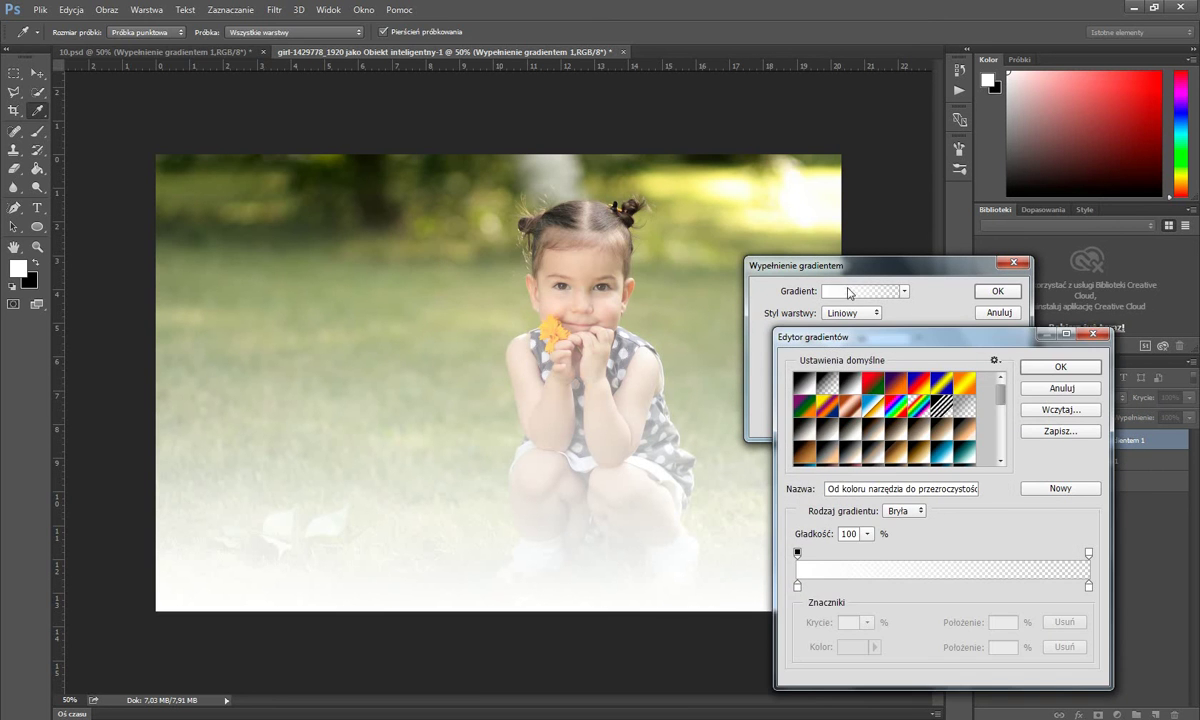
double_click(797, 586)
click(763, 638)
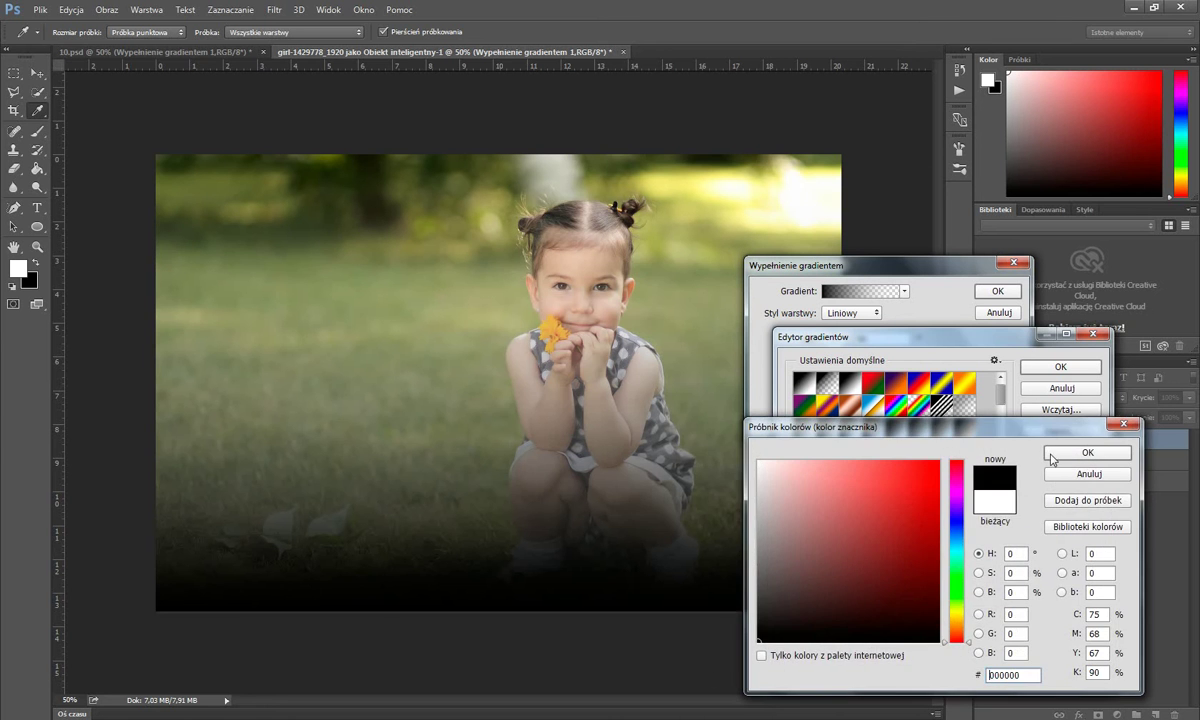
click(1074, 456)
click(1089, 586)
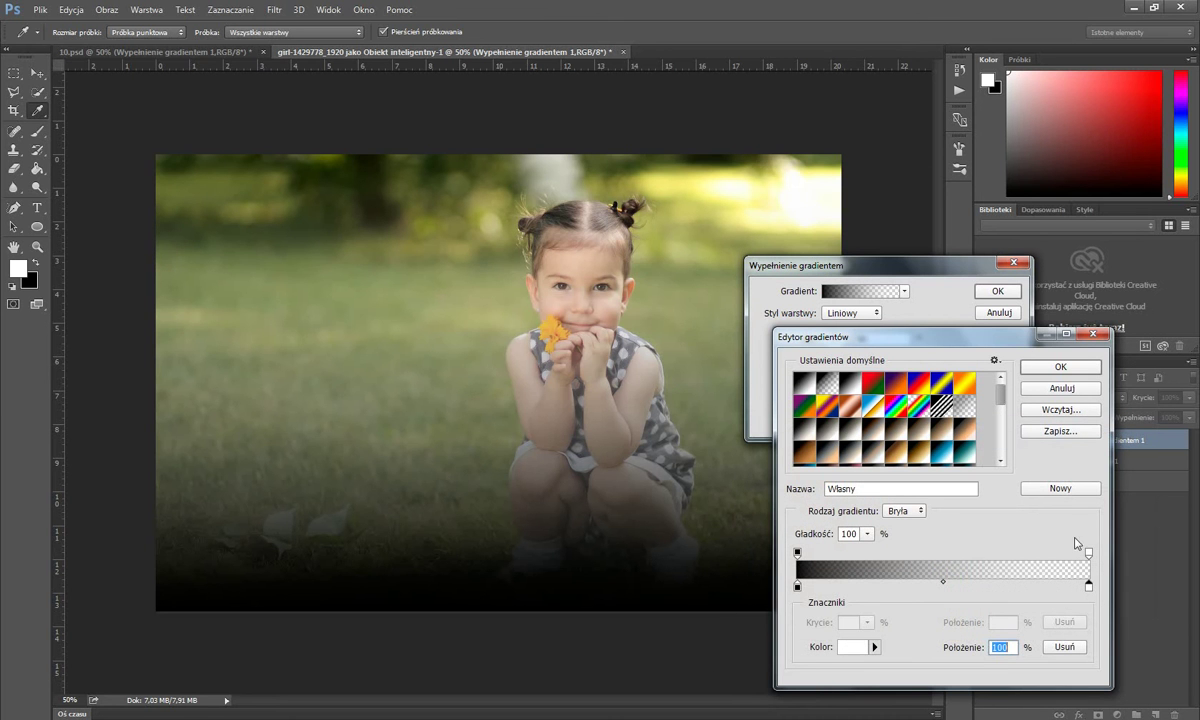
click(1064, 647)
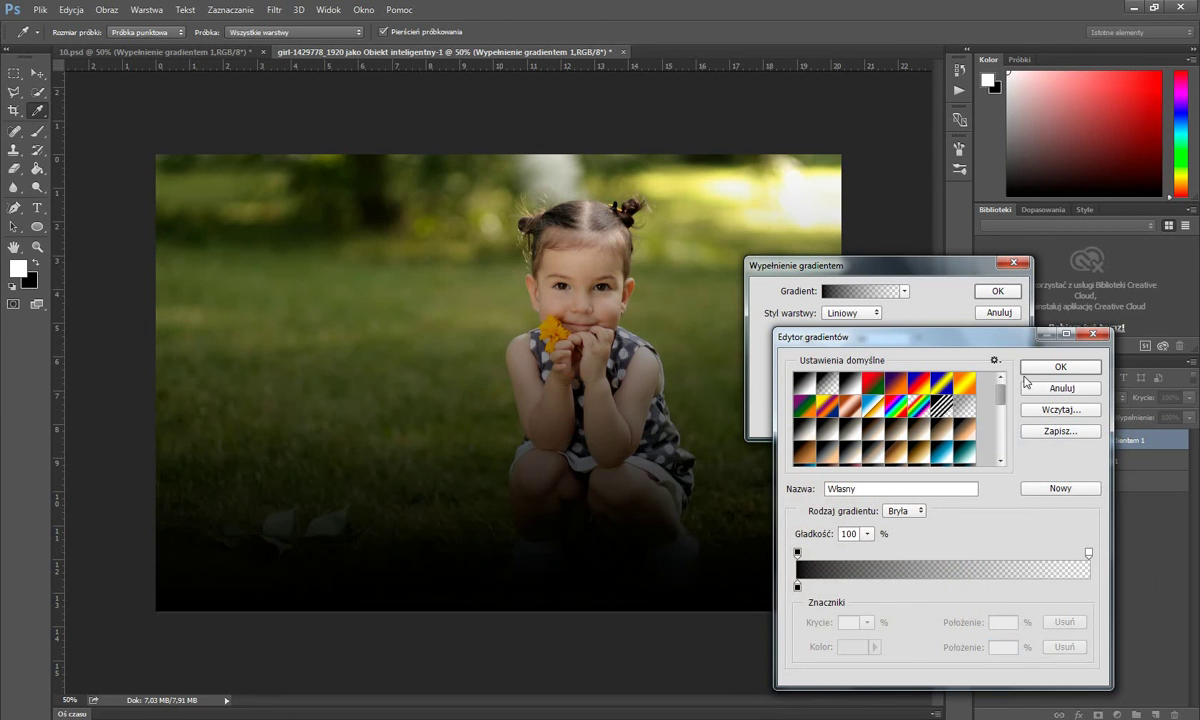
click(1060, 367)
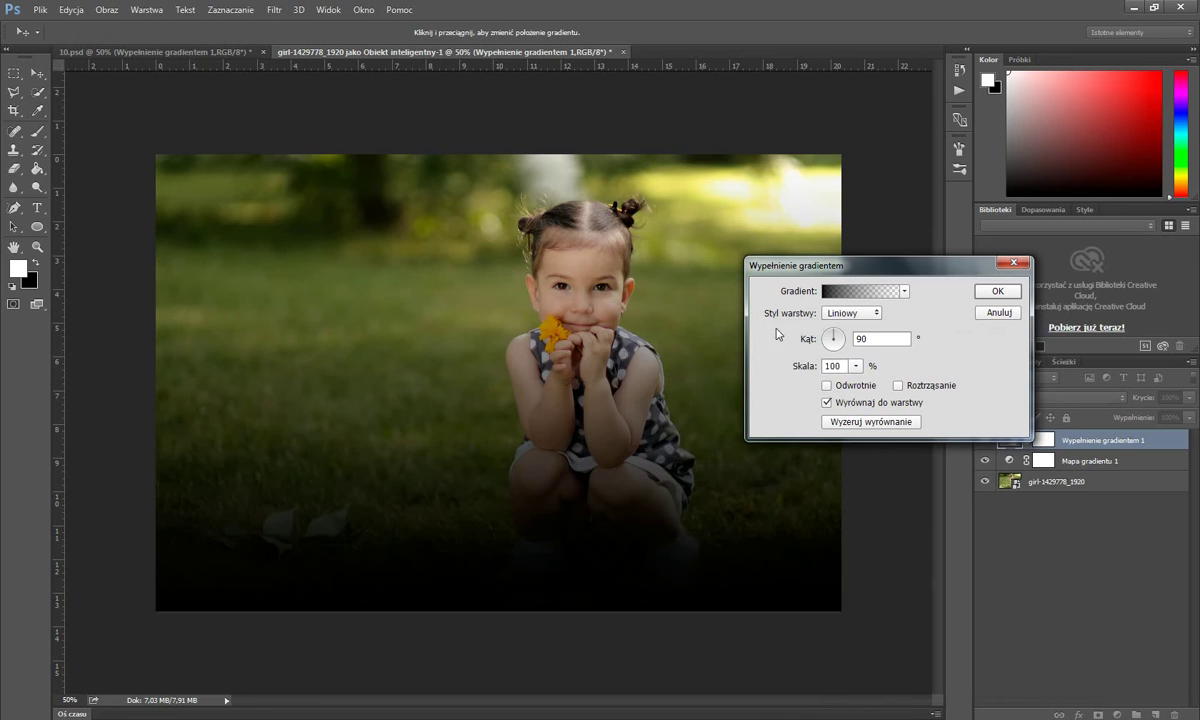
Turn the gradient fill into a vignette: radial (Radialny) style, reversed, centred near the girl's face, with a scale of about 298%.
click(850, 313)
click(840, 337)
drag(575, 378, 553, 310)
click(843, 386)
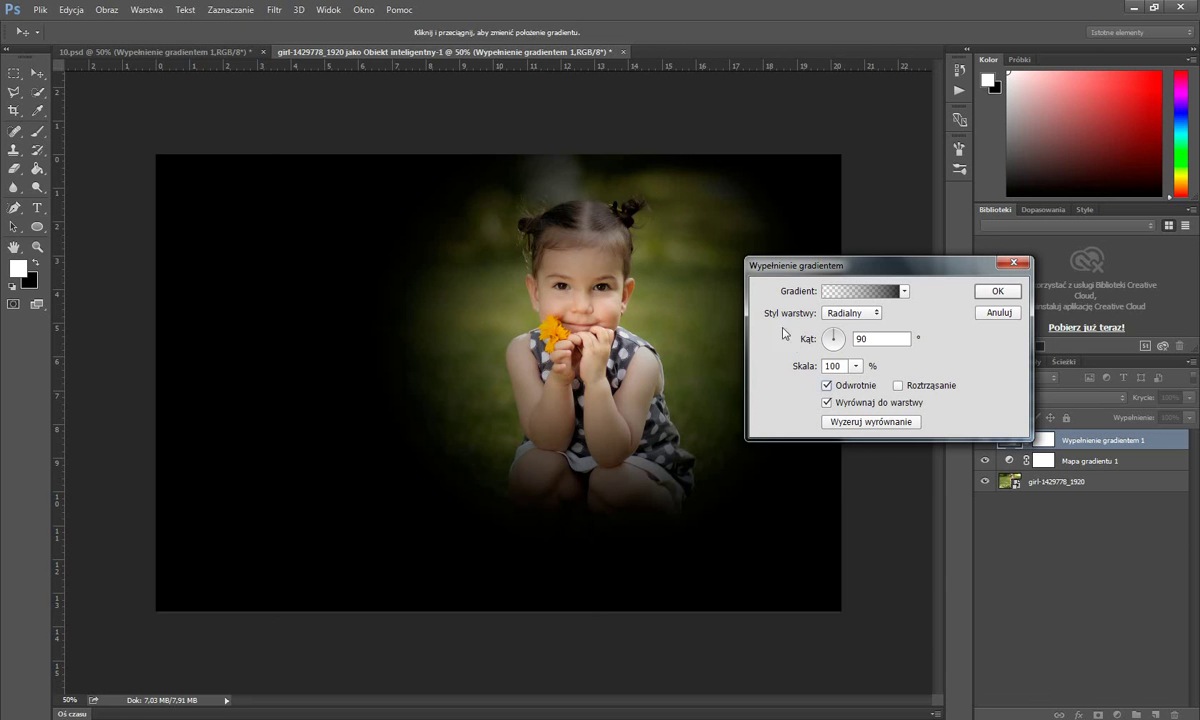
click(856, 367)
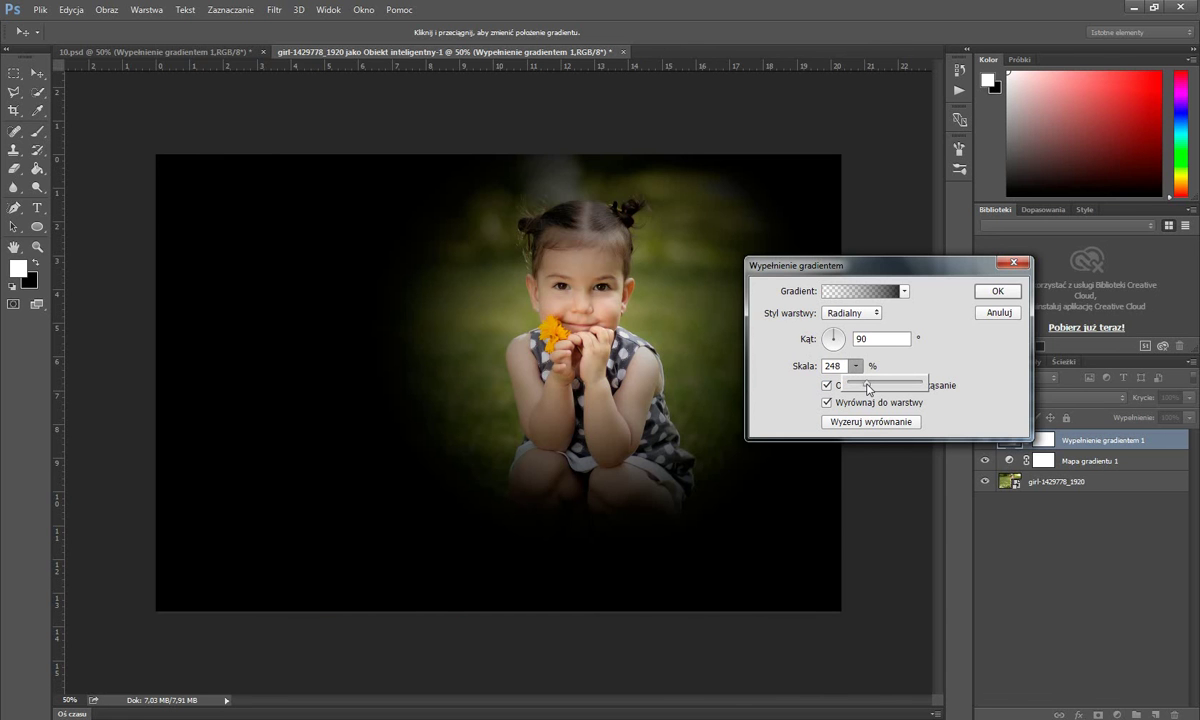
drag(852, 386, 868, 388)
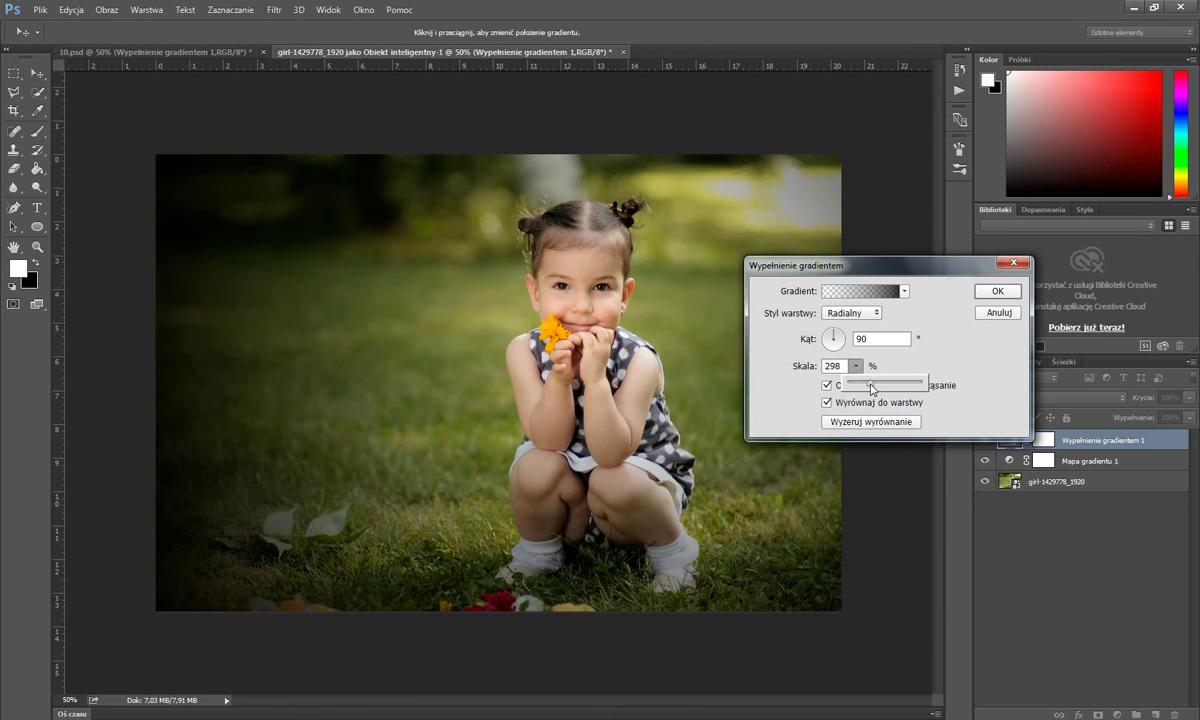
click(993, 294)
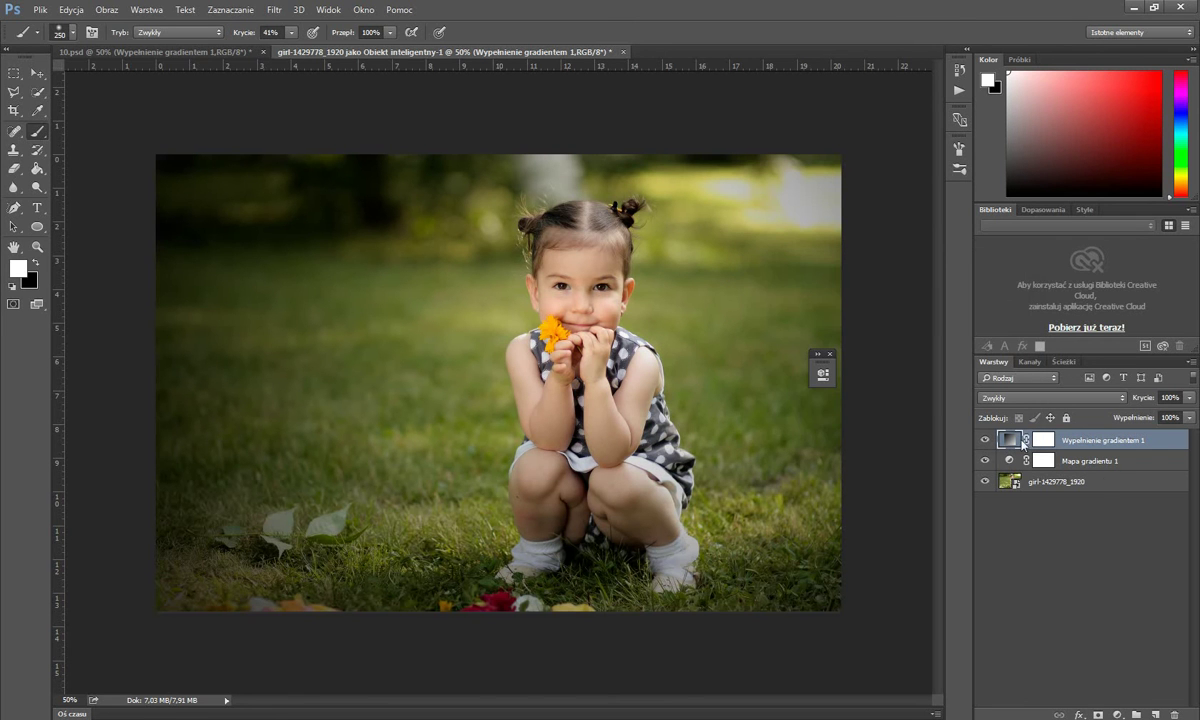
Lower the gradient fill layer's opacity to 63%.
click(1189, 398)
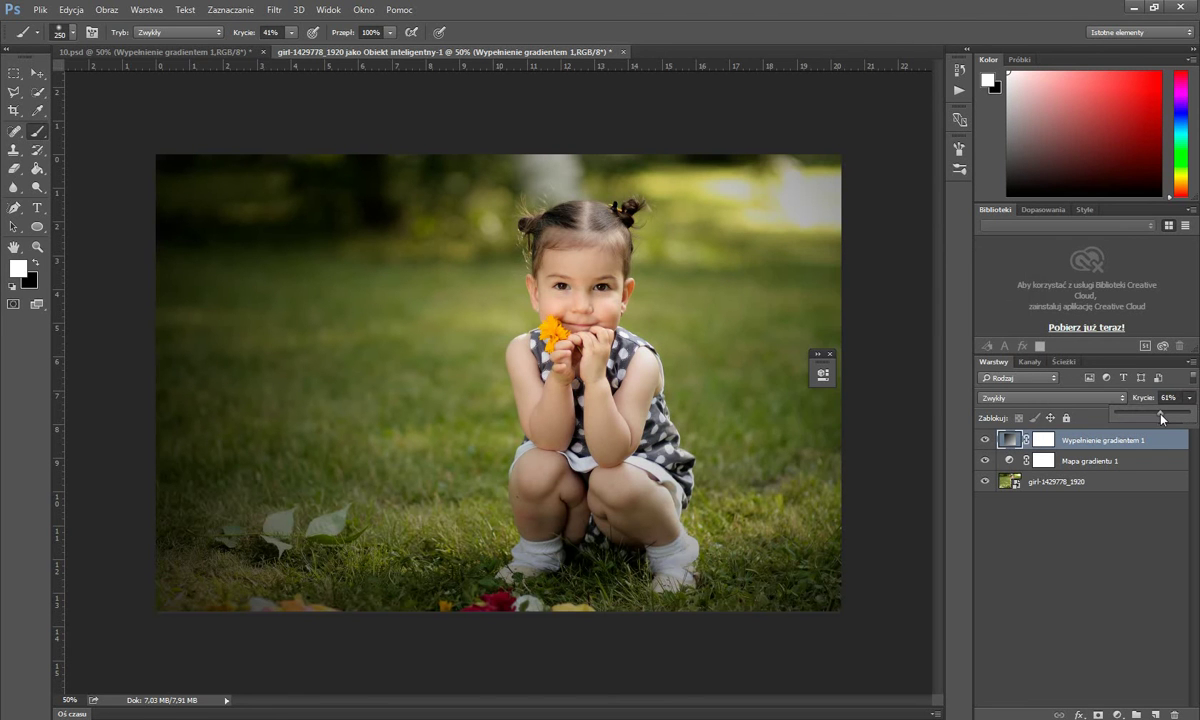
drag(1189, 414, 1160, 419)
click(1189, 404)
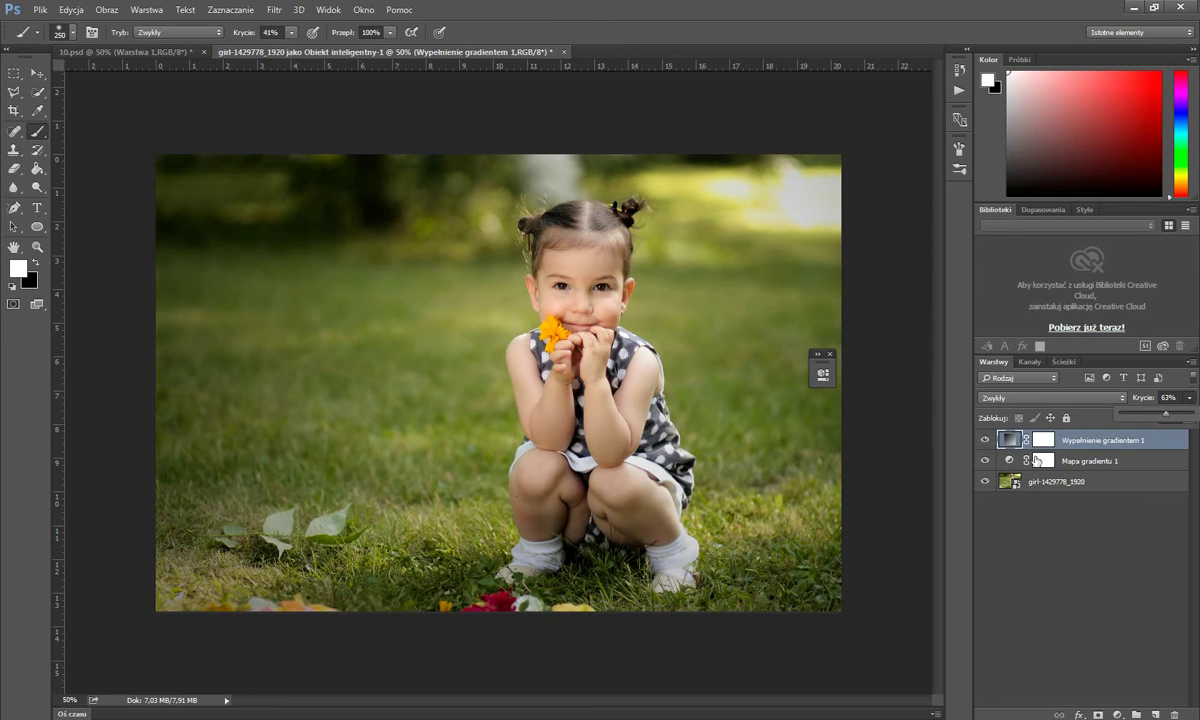
Paint over the girl on the gradient fill's mask with a black brush of size 200, and compare with the layer hidden.
click(1043, 439)
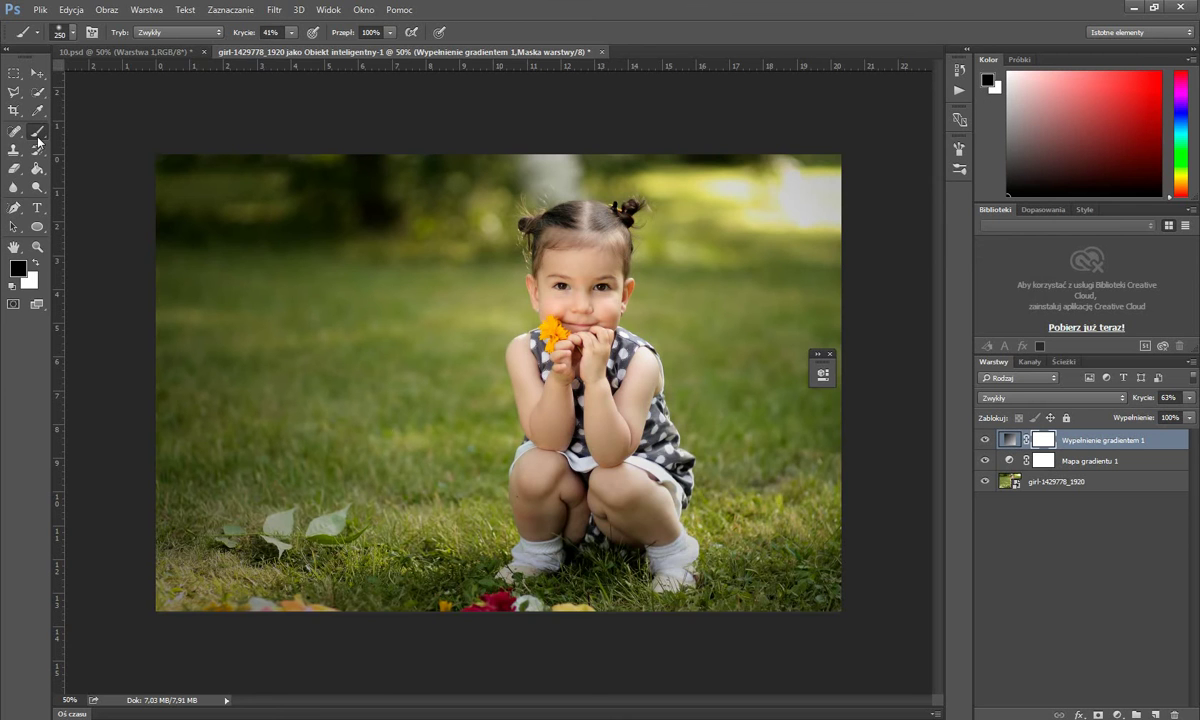
right_click(535, 395)
key(Escape)
mouse_move(566, 487)
mouse_down()
mouse_move(641, 537)
mouse_move(632, 552)
mouse_move(656, 531)
mouse_move(594, 556)
mouse_move(526, 526)
mouse_move(550, 495)
mouse_up()
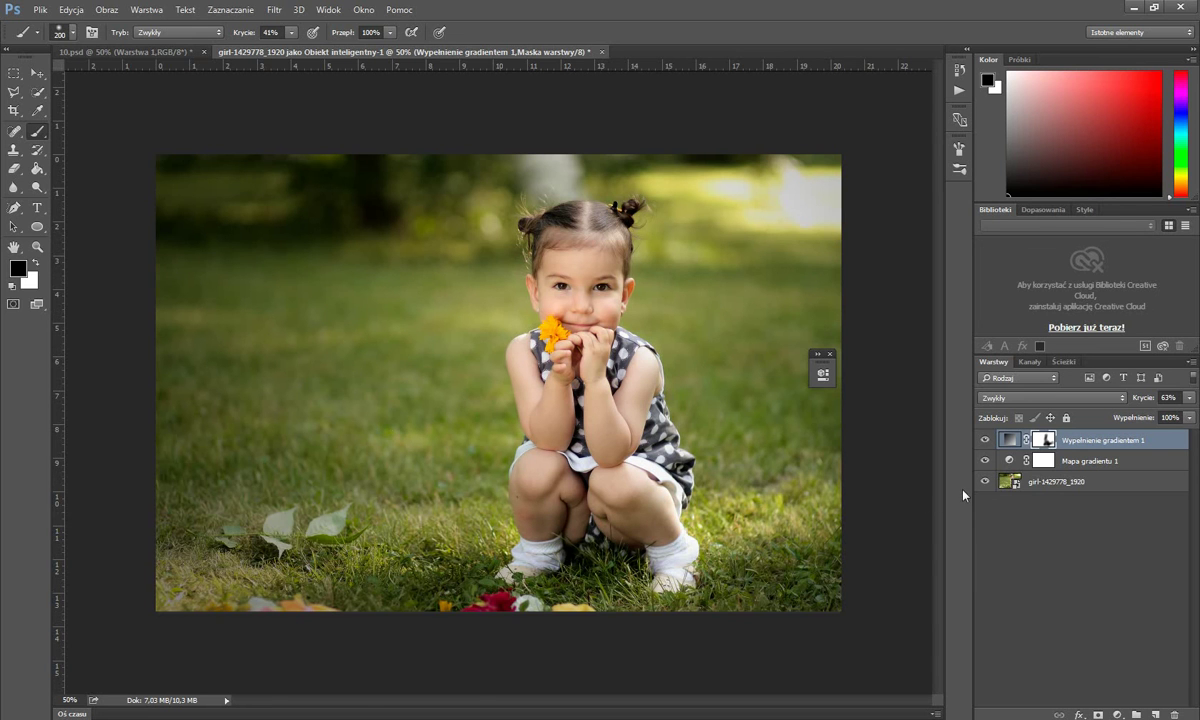
click(986, 441)
click(986, 441)
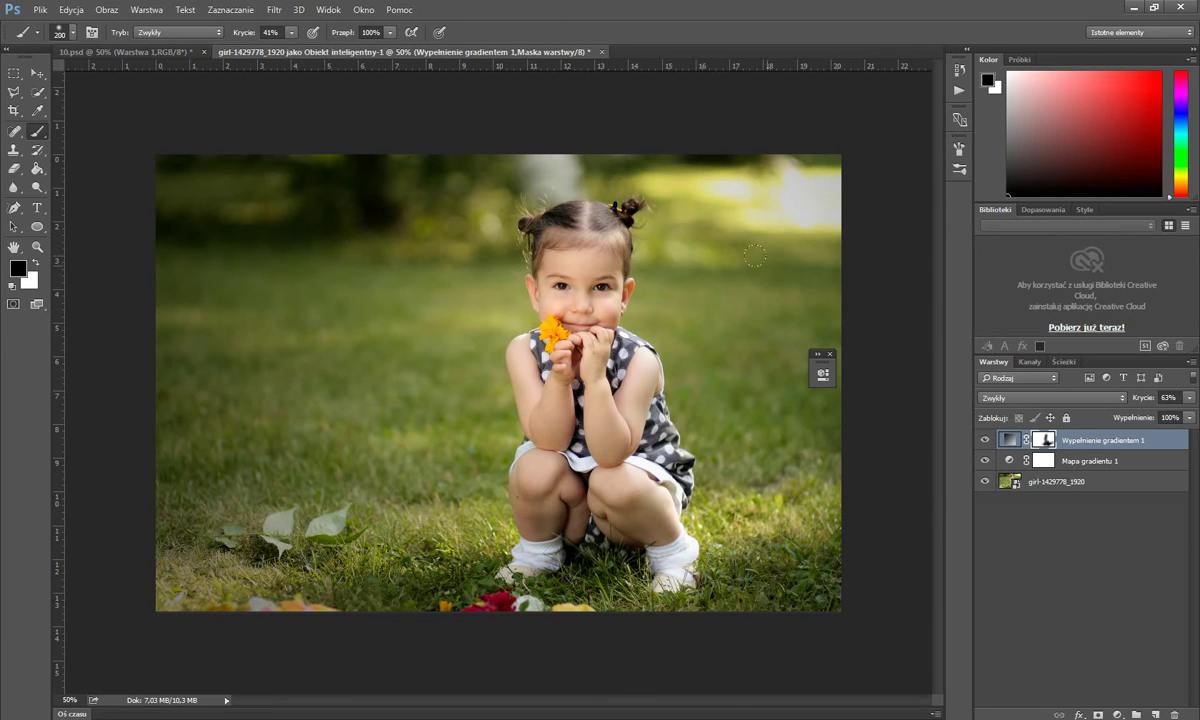
Paint black on the gradient fill's mask over the bright background beside the girl's head, and compare with the layer hidden.
drag(664, 186, 758, 199)
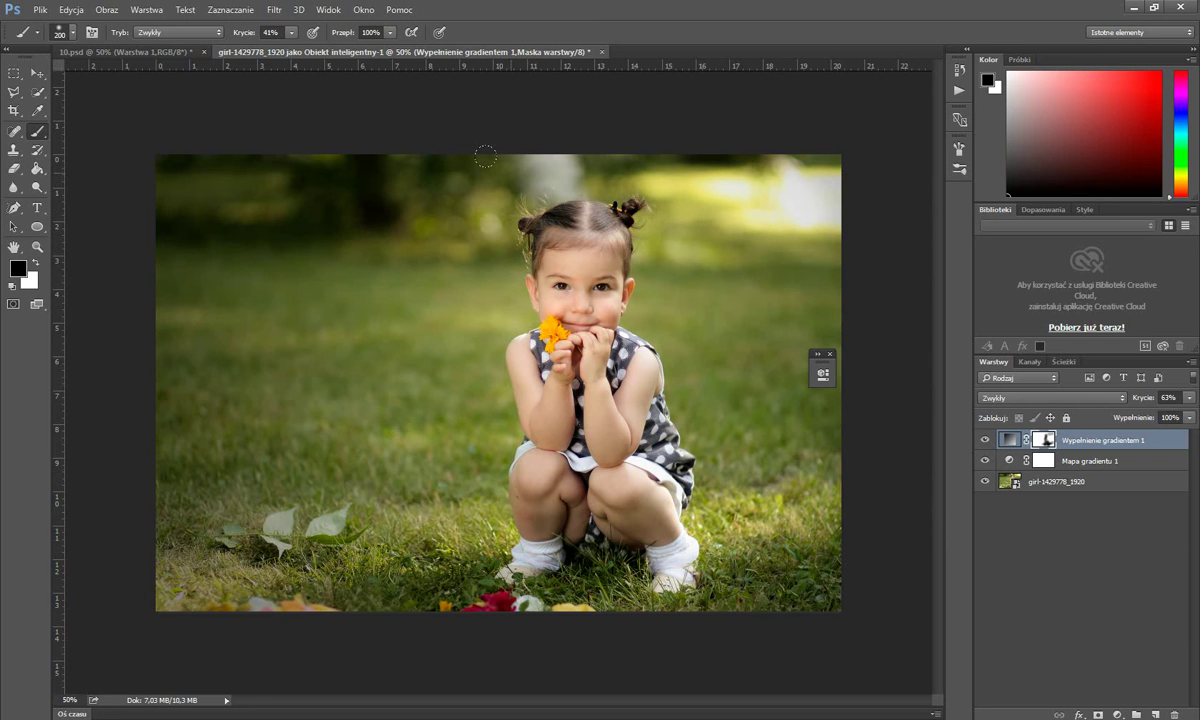
click(985, 440)
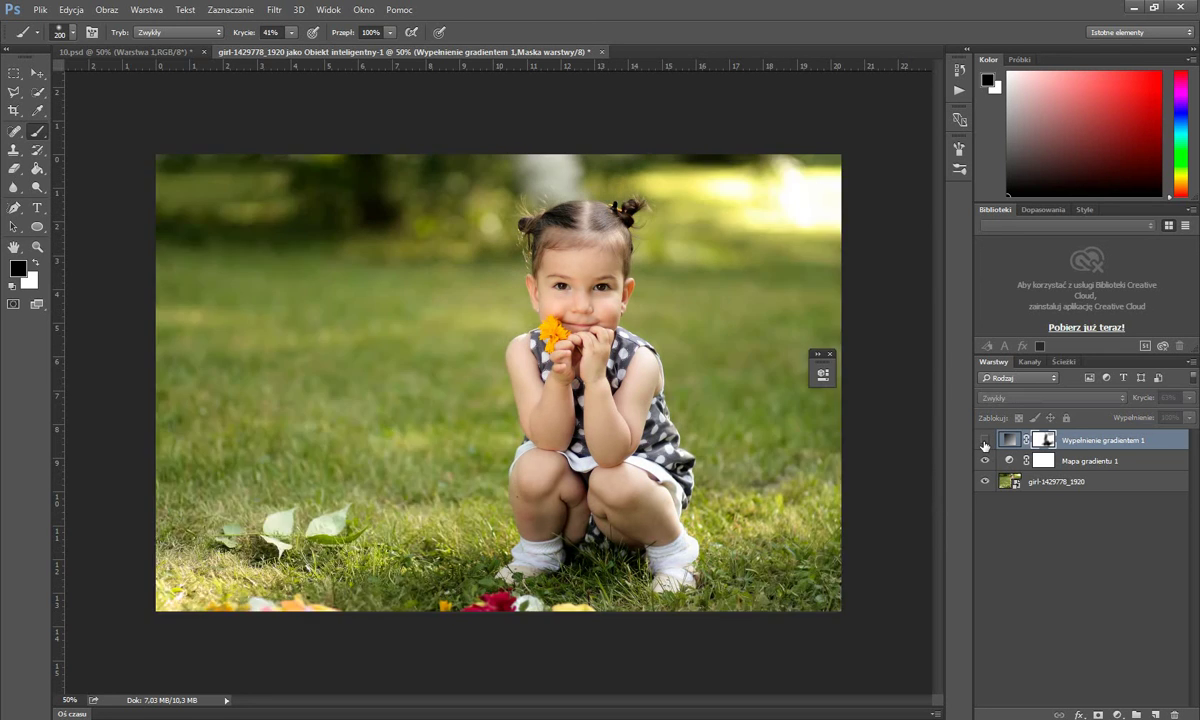
click(985, 441)
click(985, 442)
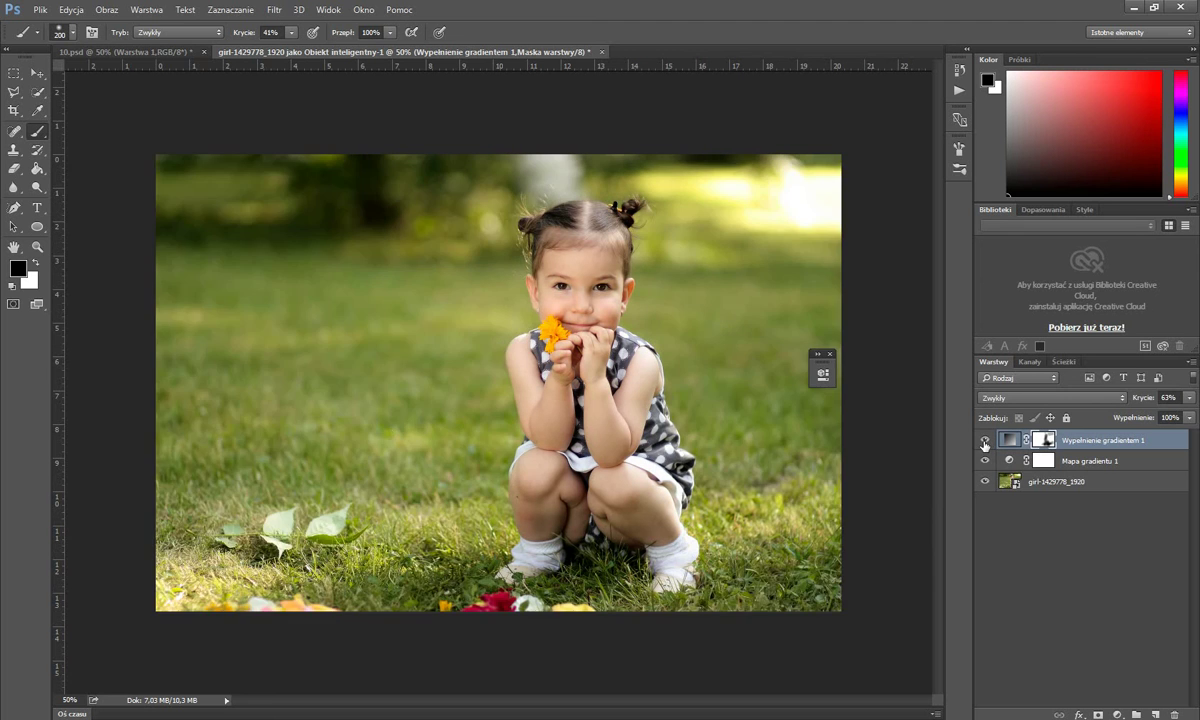
click(985, 442)
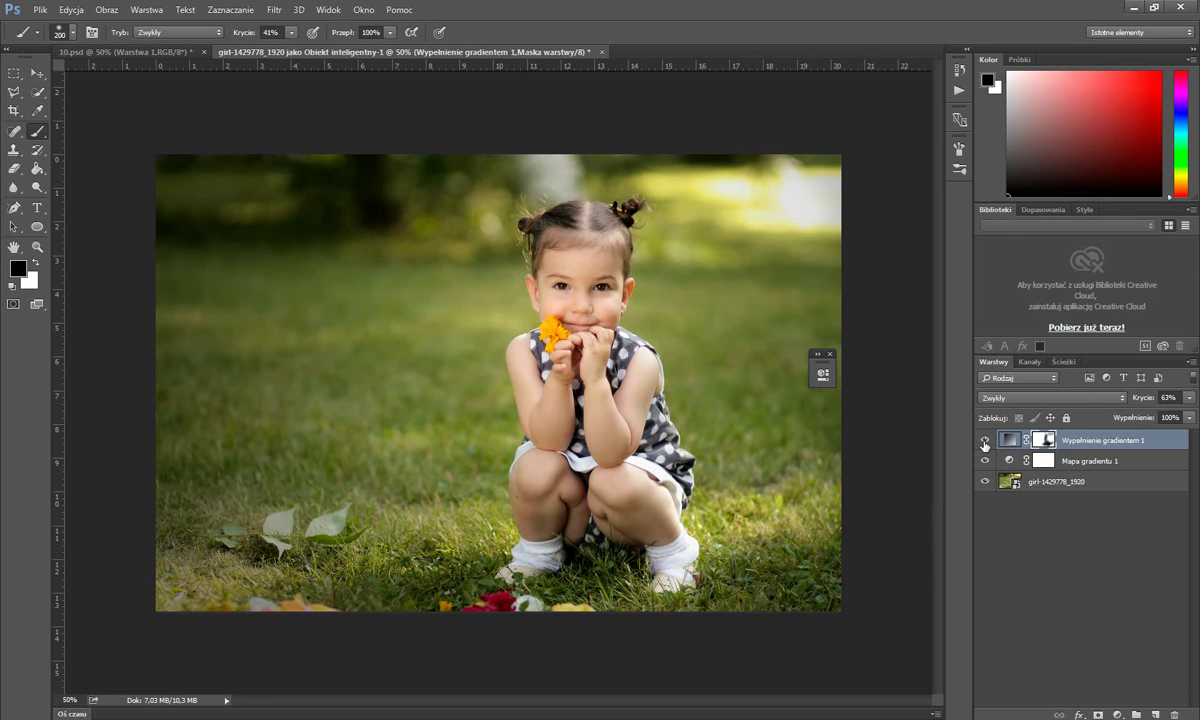
Add a Brightness/Contrast (Jasność/Kontrast) adjustment layer with brightness 25 and contrast -7, and compare with it hidden.
click(1117, 715)
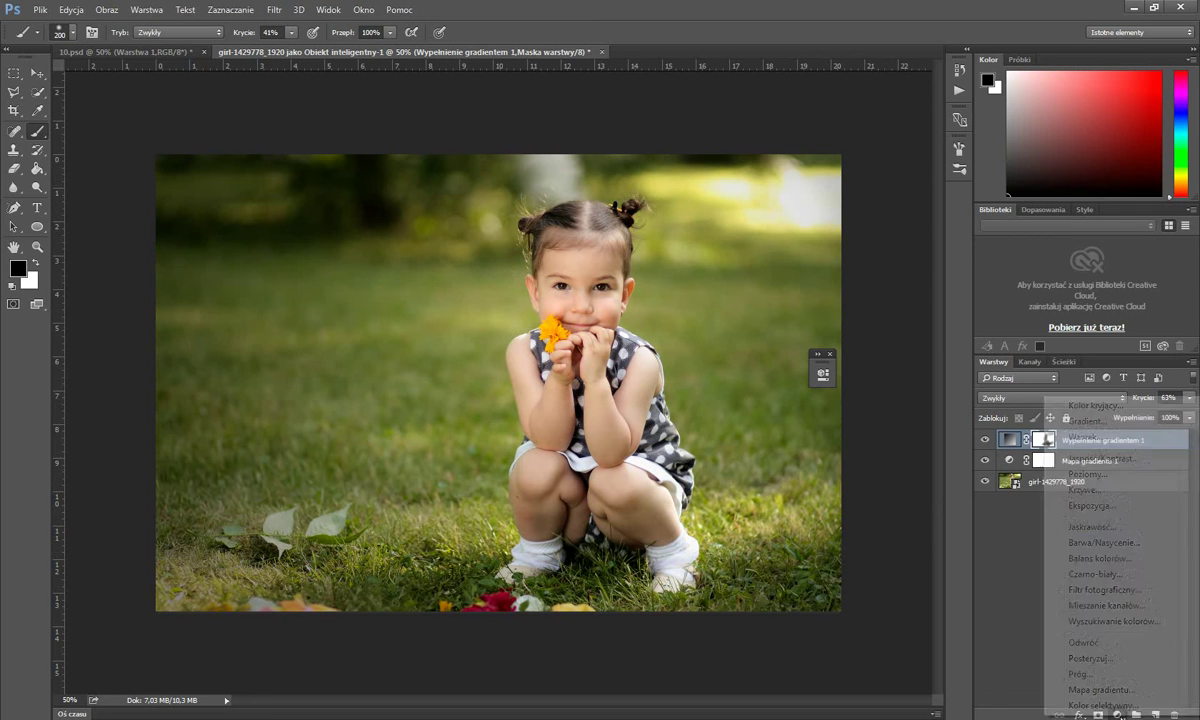
click(1097, 459)
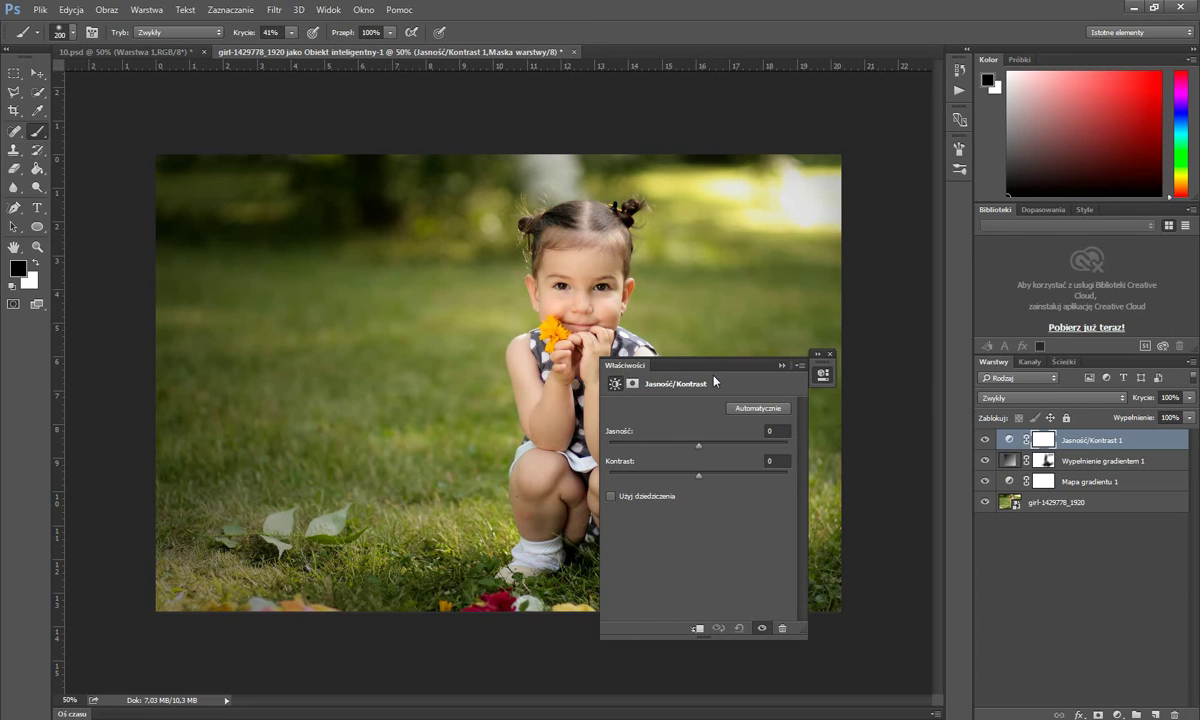
drag(699, 448, 704, 449)
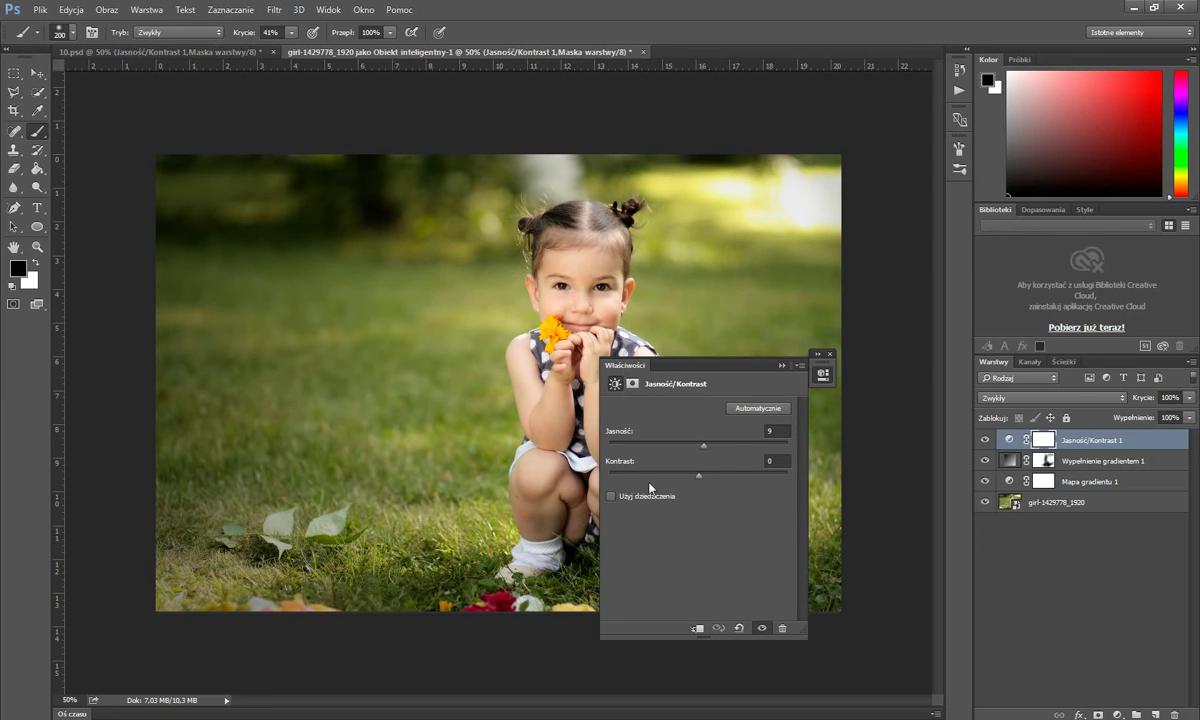
drag(707, 450, 699, 482)
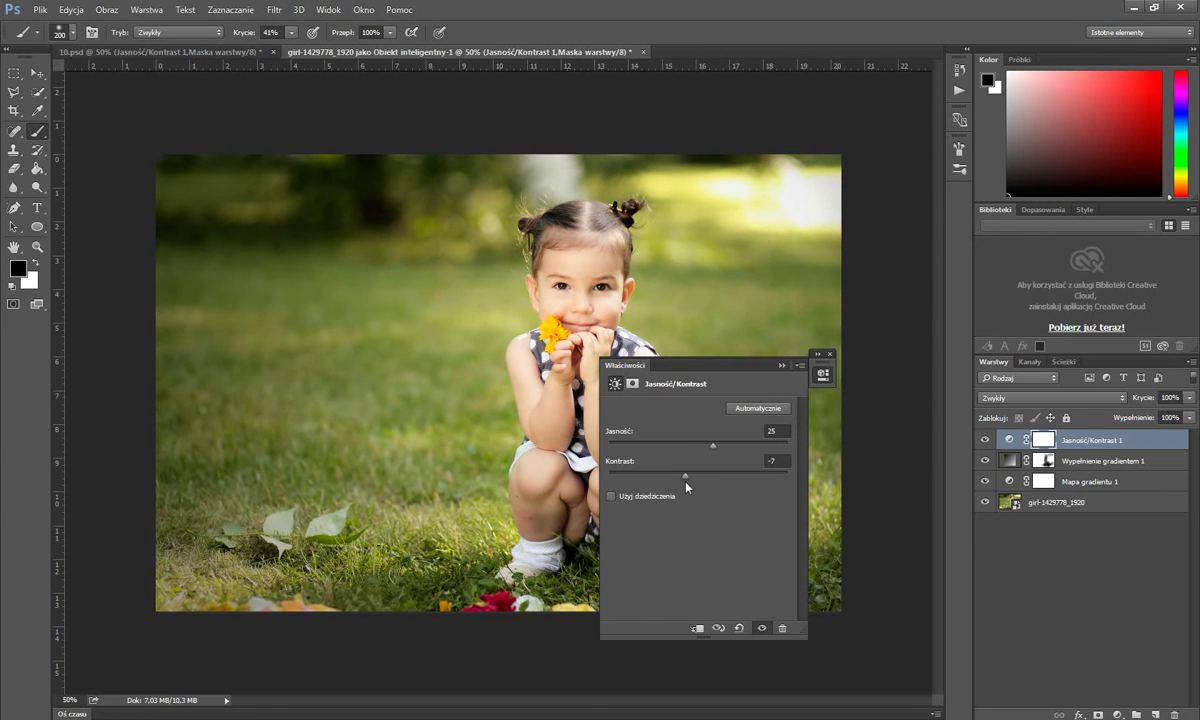
click(782, 365)
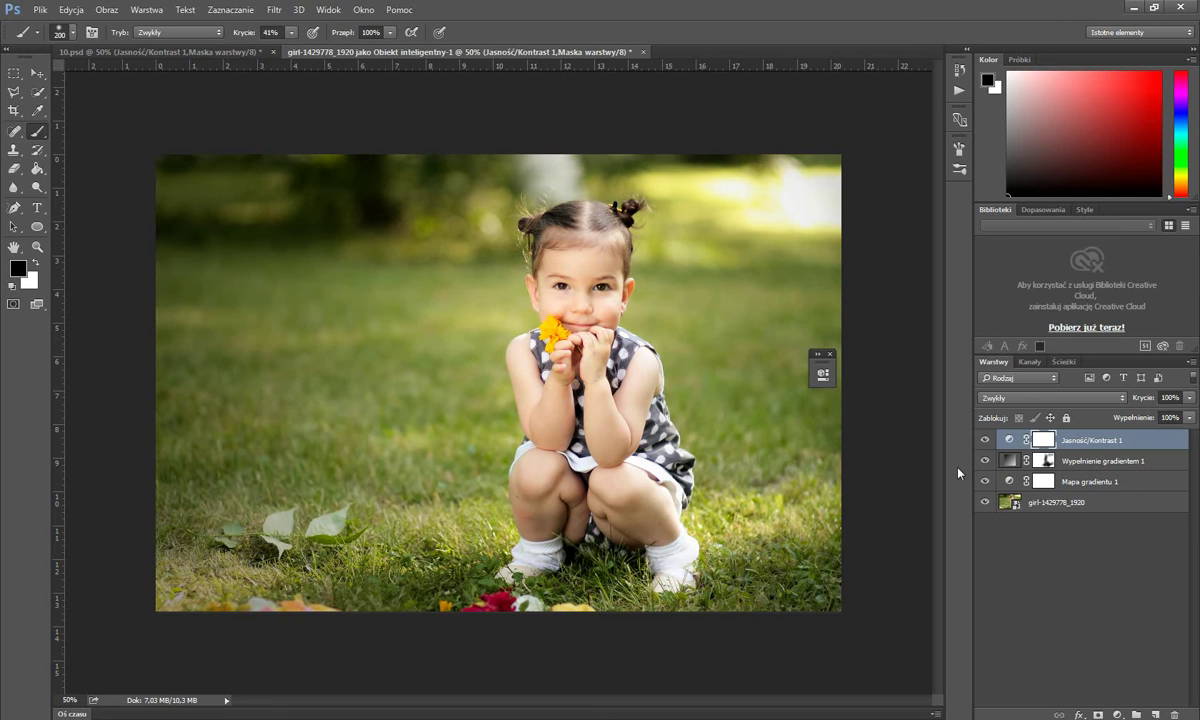
click(986, 440)
click(986, 440)
Invert the Brightness/Contrast layer's mask and paint over the girl with a white brush of size 250 at 58% opacity.
click(38, 263)
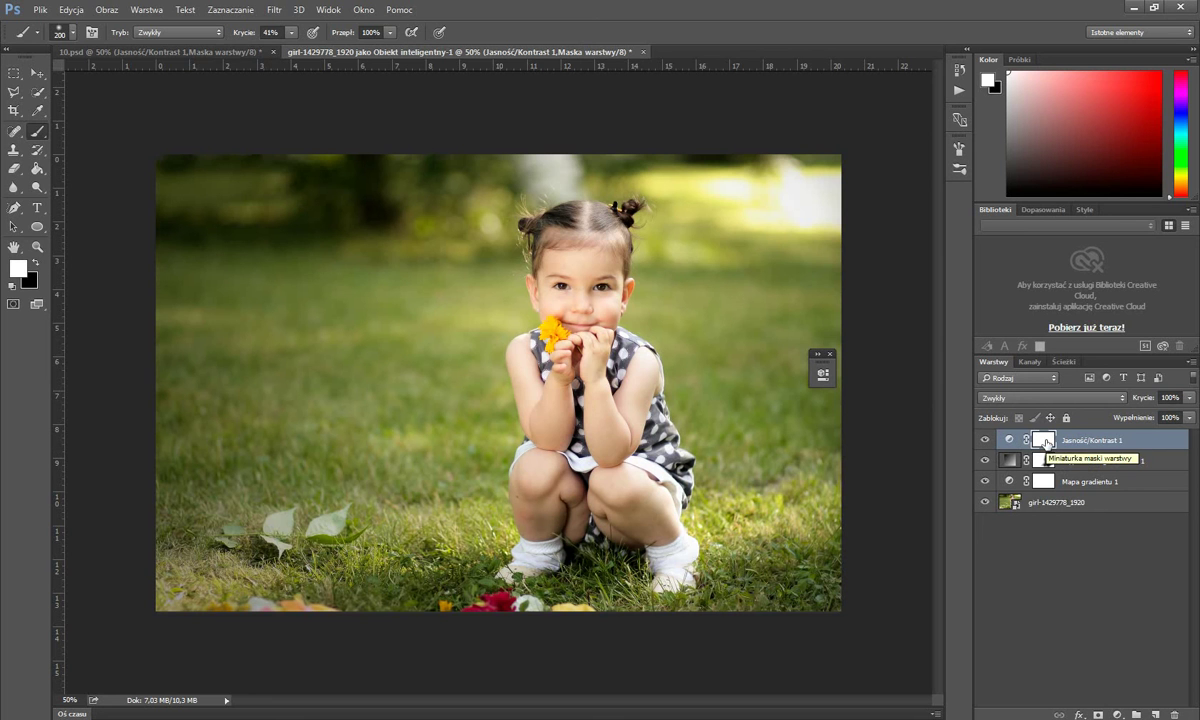
key(ctrl+i)
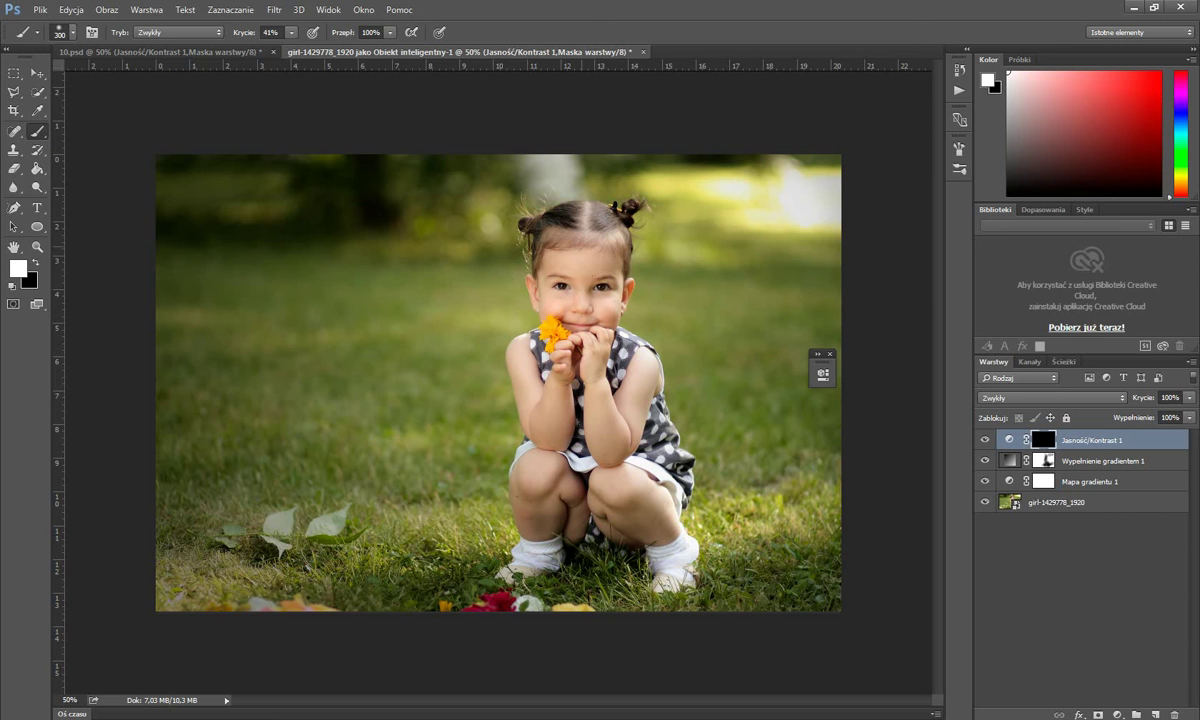
key(bracketright)
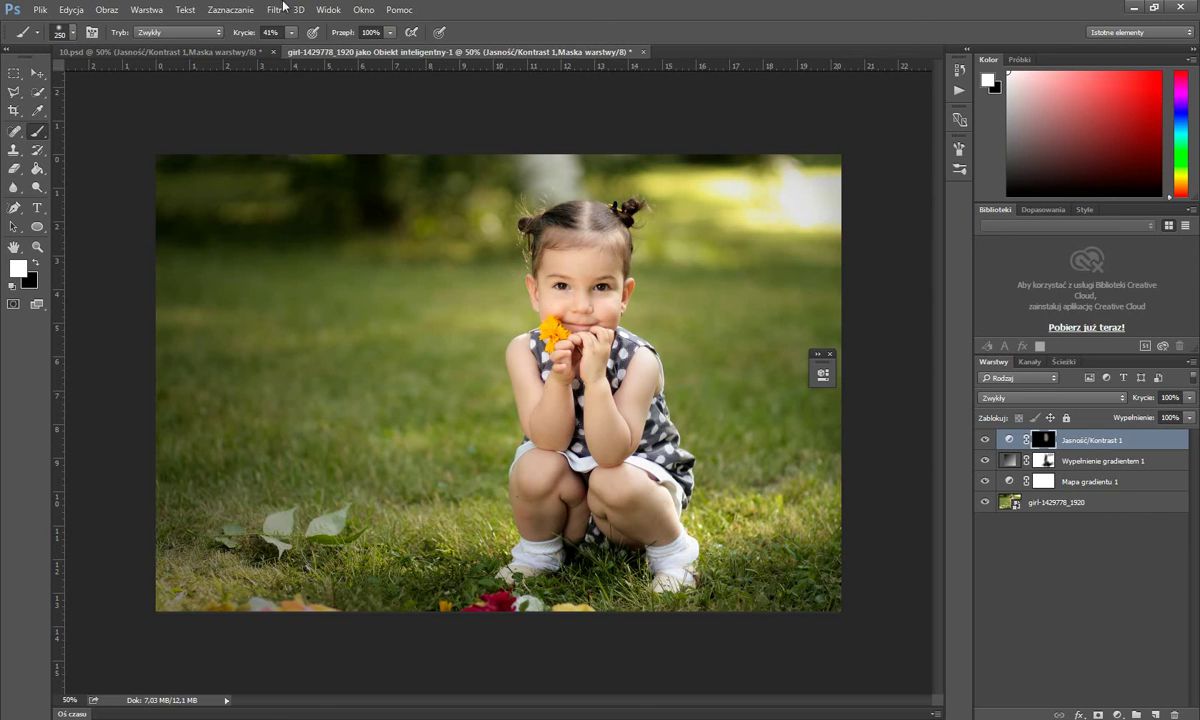
click(291, 32)
drag(290, 48, 305, 55)
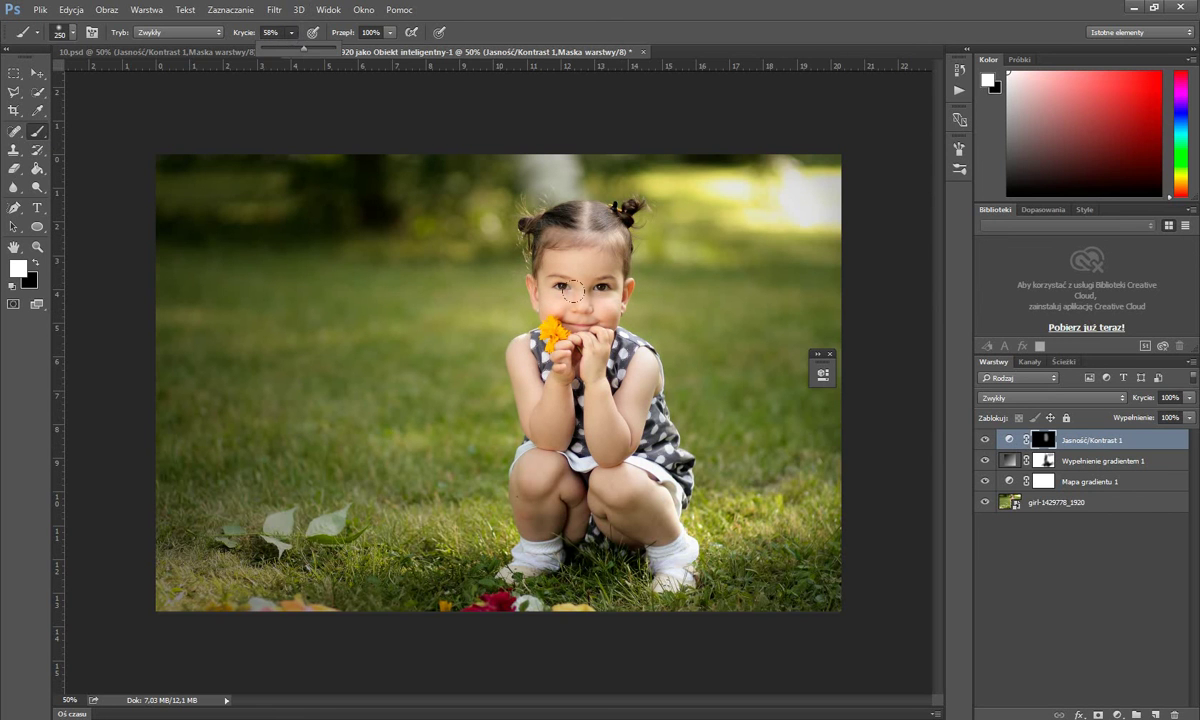
click(544, 226)
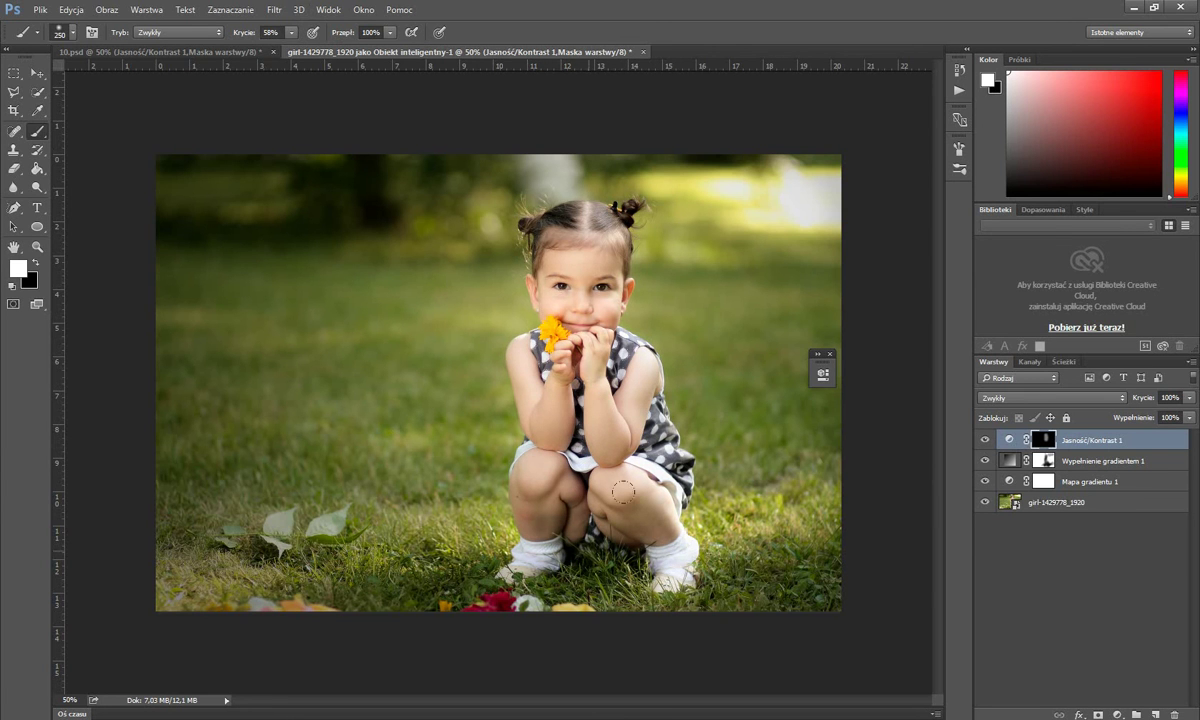
Compare the photo with the Brightness/Contrast layer hidden and shown.
click(986, 440)
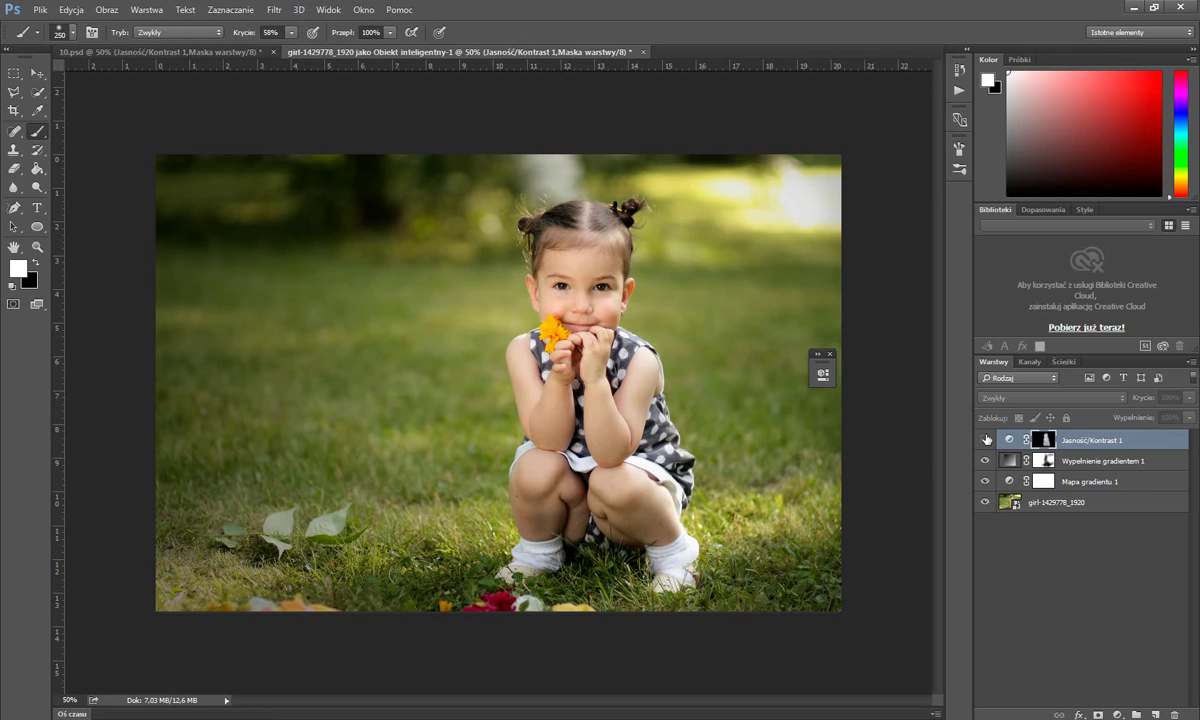
click(986, 440)
click(986, 440)
click(986, 440)
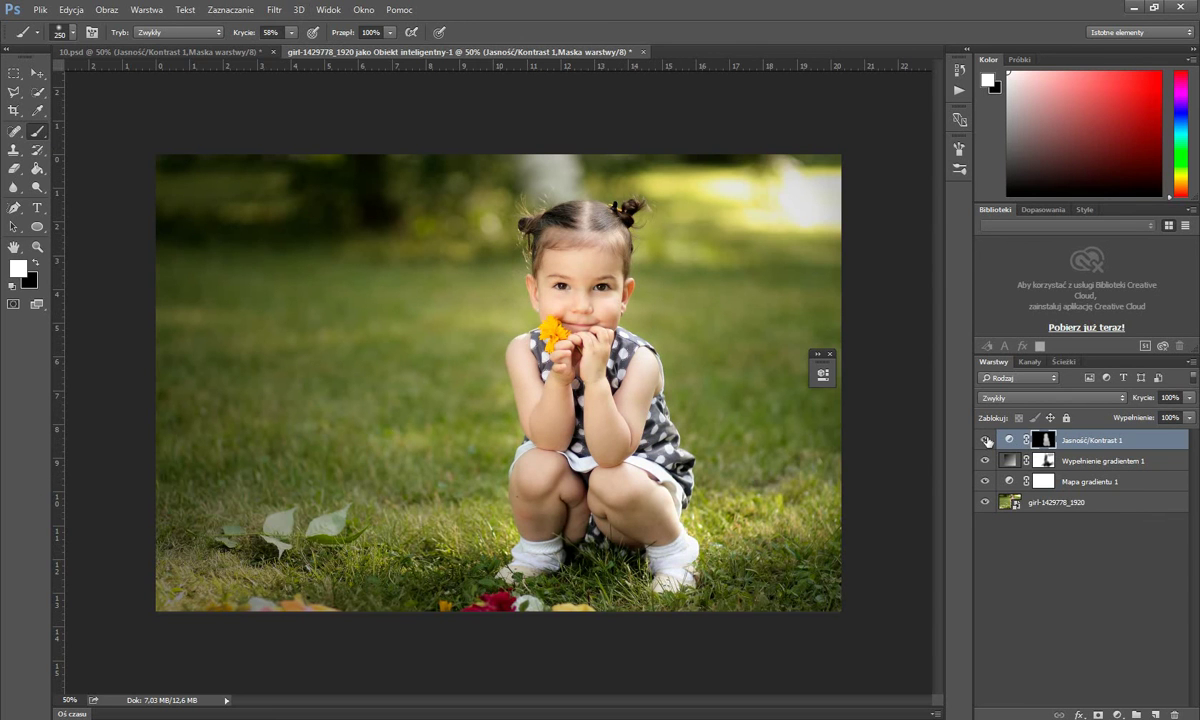
click(986, 440)
click(986, 440)
click(985, 440)
click(985, 440)
click(985, 440)
click(986, 440)
Add a new layer on top and fill it entirely with black using the Paint Bucket.
key(ctrl+shift+alt+n)
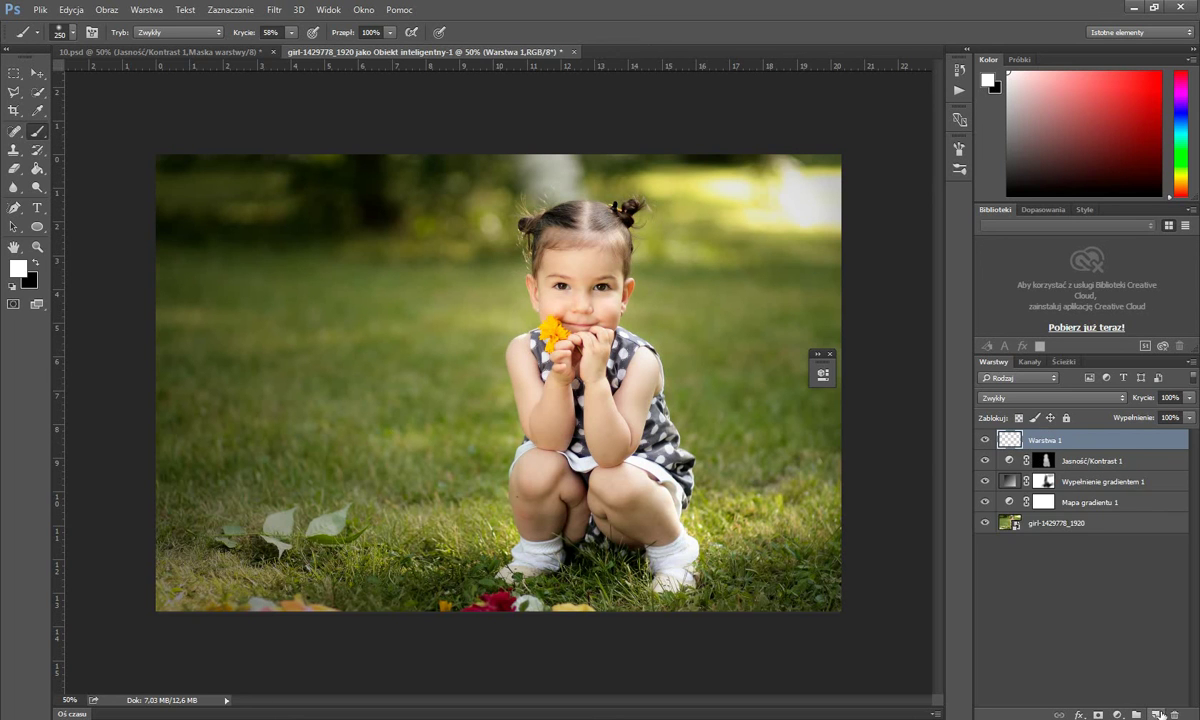
click(36, 264)
click(37, 168)
click(378, 352)
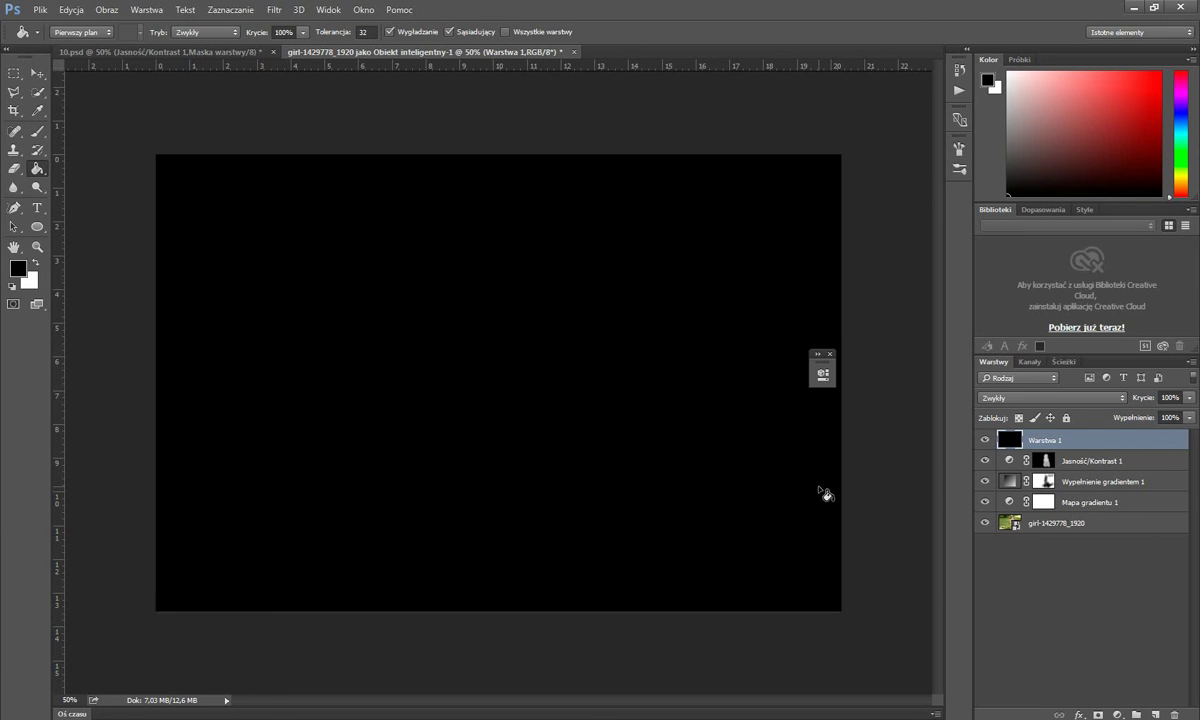
Render a 50-300 mm zoom lens flare (Flara obiektywu) at 157% brightness in the black layer's upper right area.
click(274, 10)
mouse_move(348, 194)
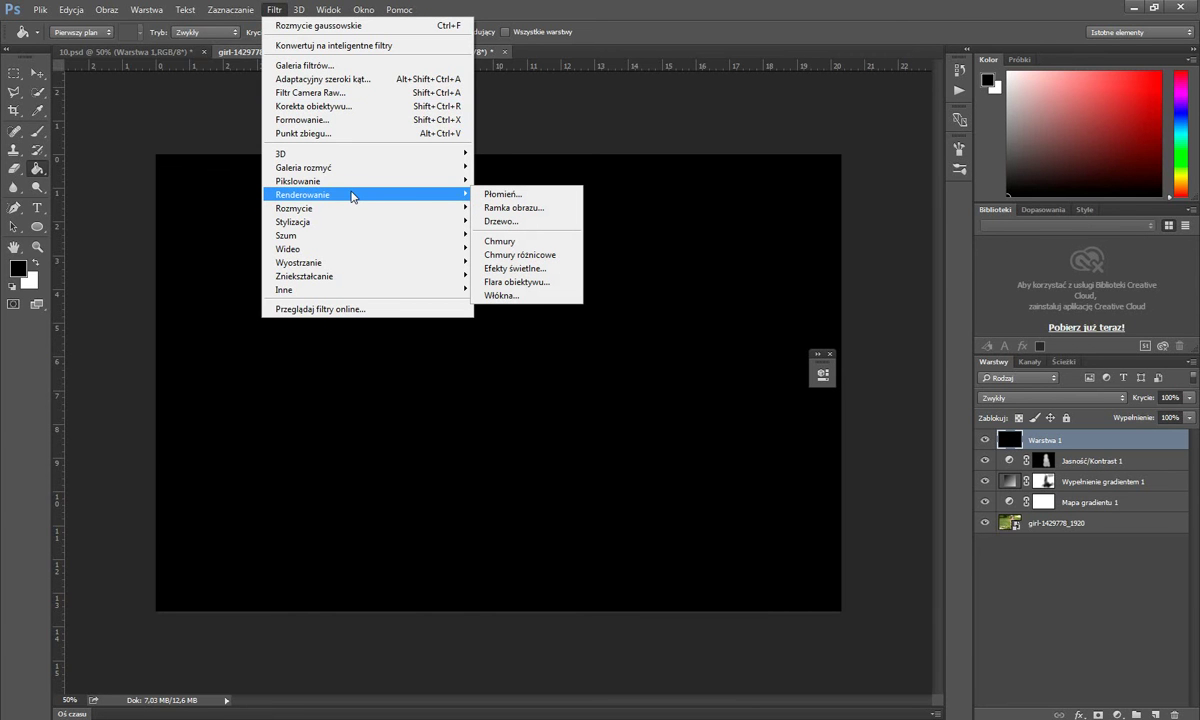
click(495, 284)
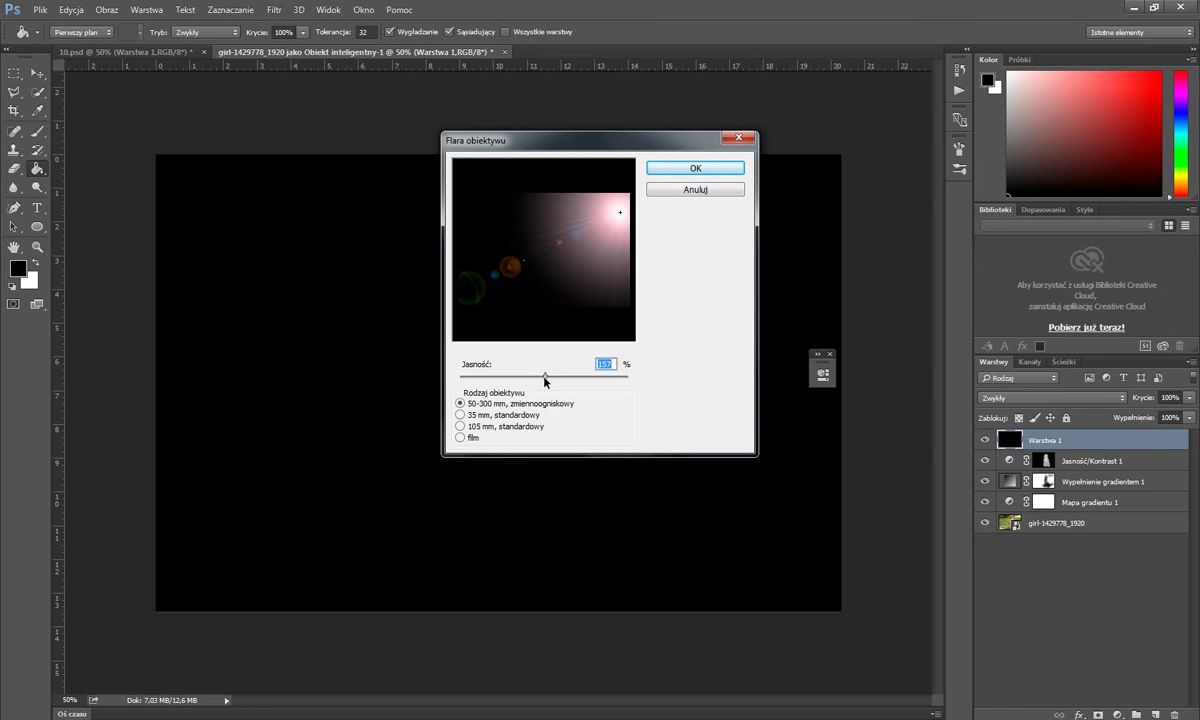
click(675, 168)
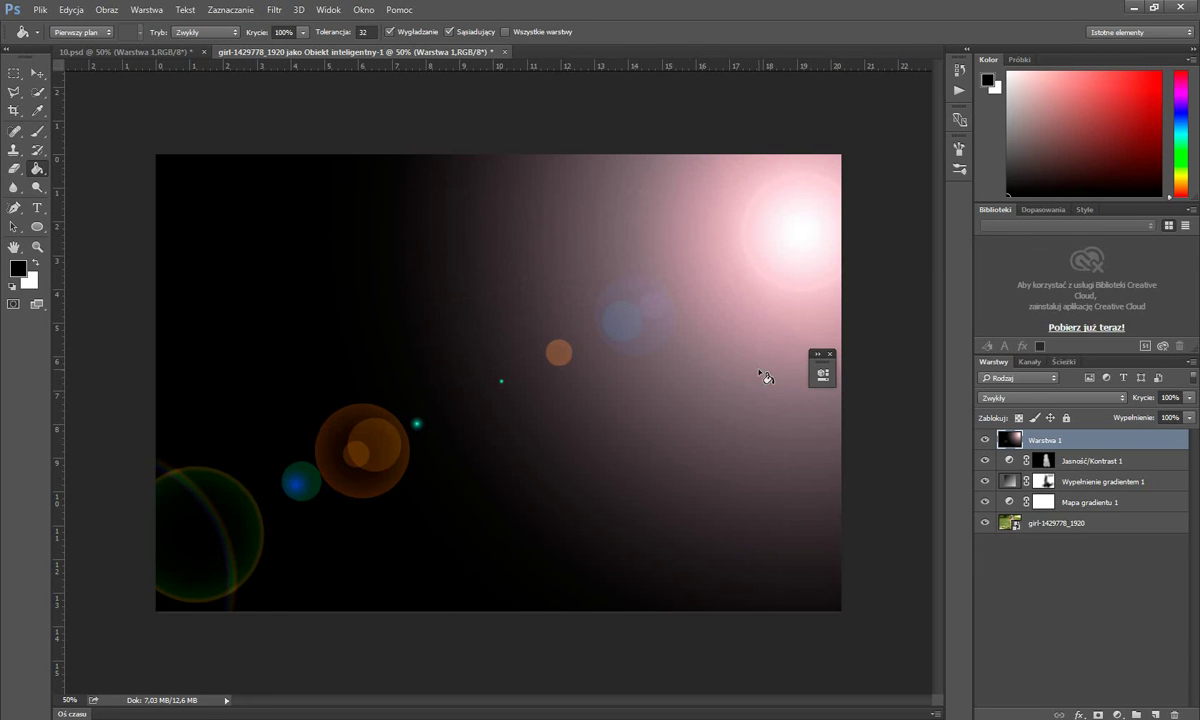
Move the lens flare layer slightly upwards and set its blend mode to Screen (Ekran).
click(40, 74)
drag(788, 289, 790, 260)
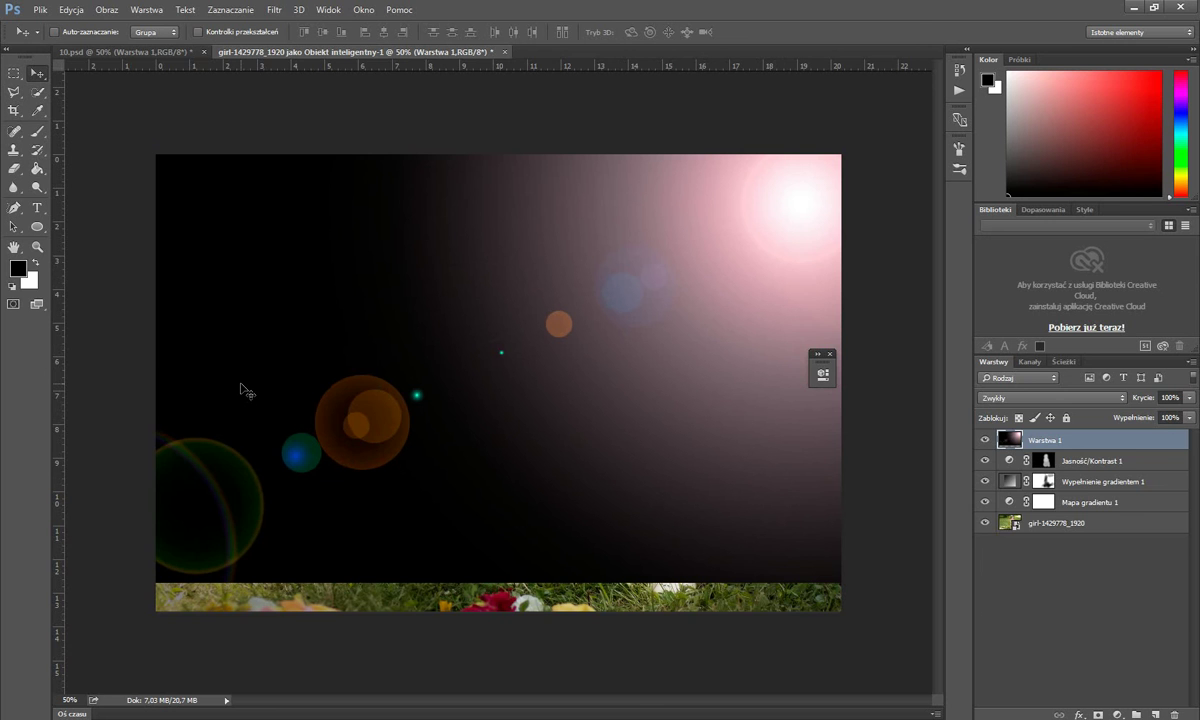
click(1000, 398)
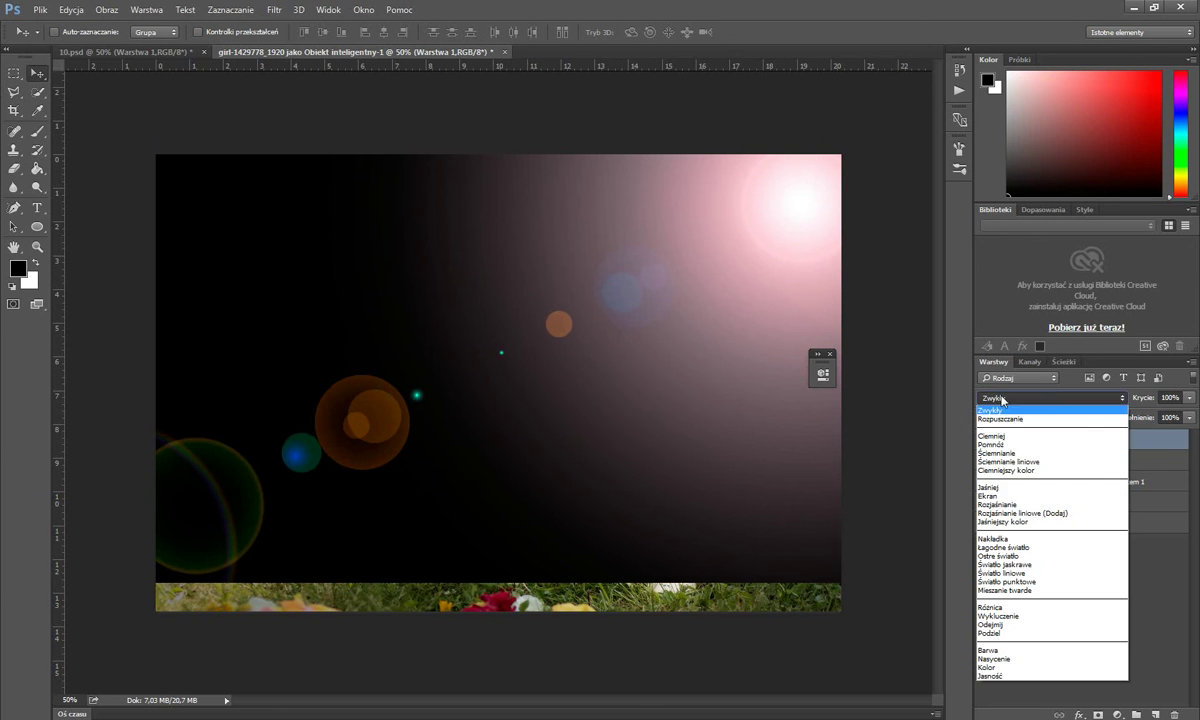
click(1000, 497)
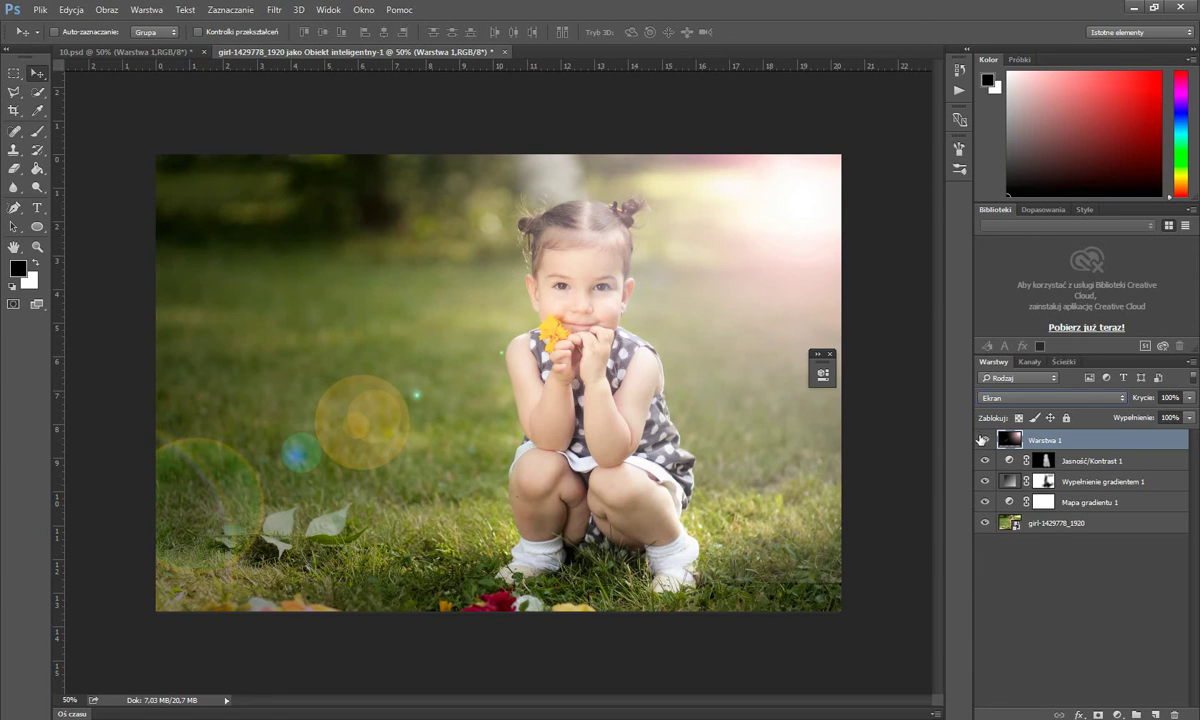
Lower the lens flare layer's opacity to 70% and compare with the layer hidden.
drag(1192, 404, 1143, 457)
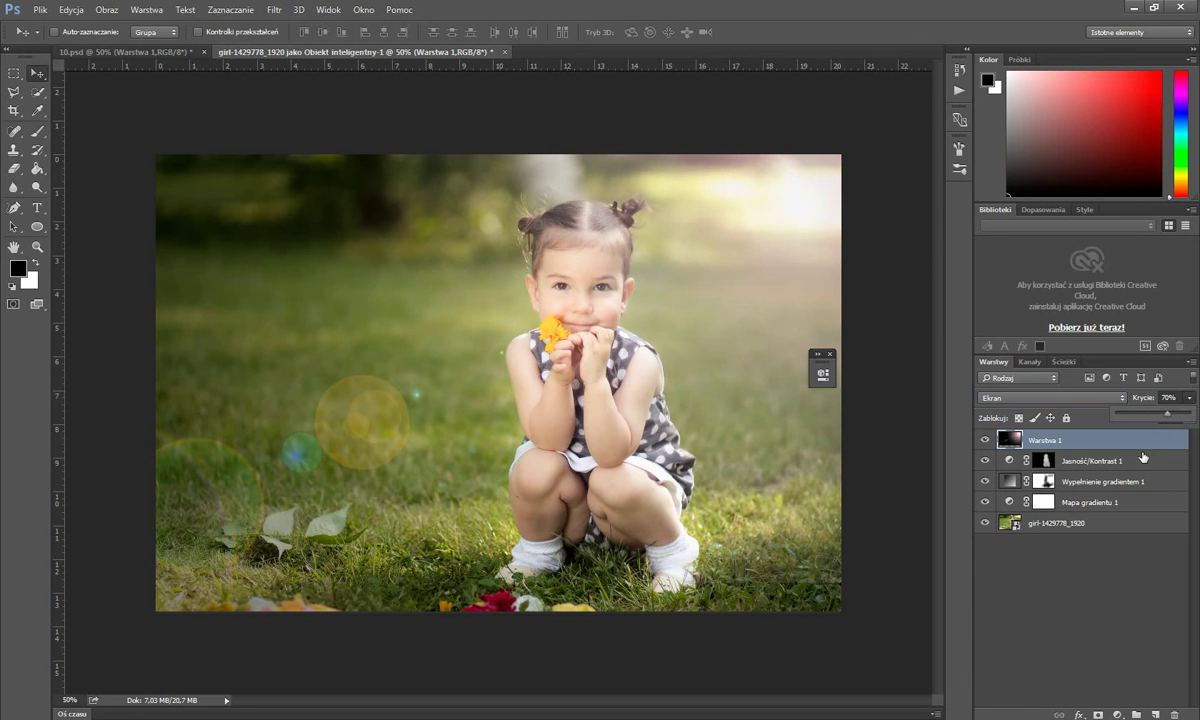
click(986, 440)
click(986, 440)
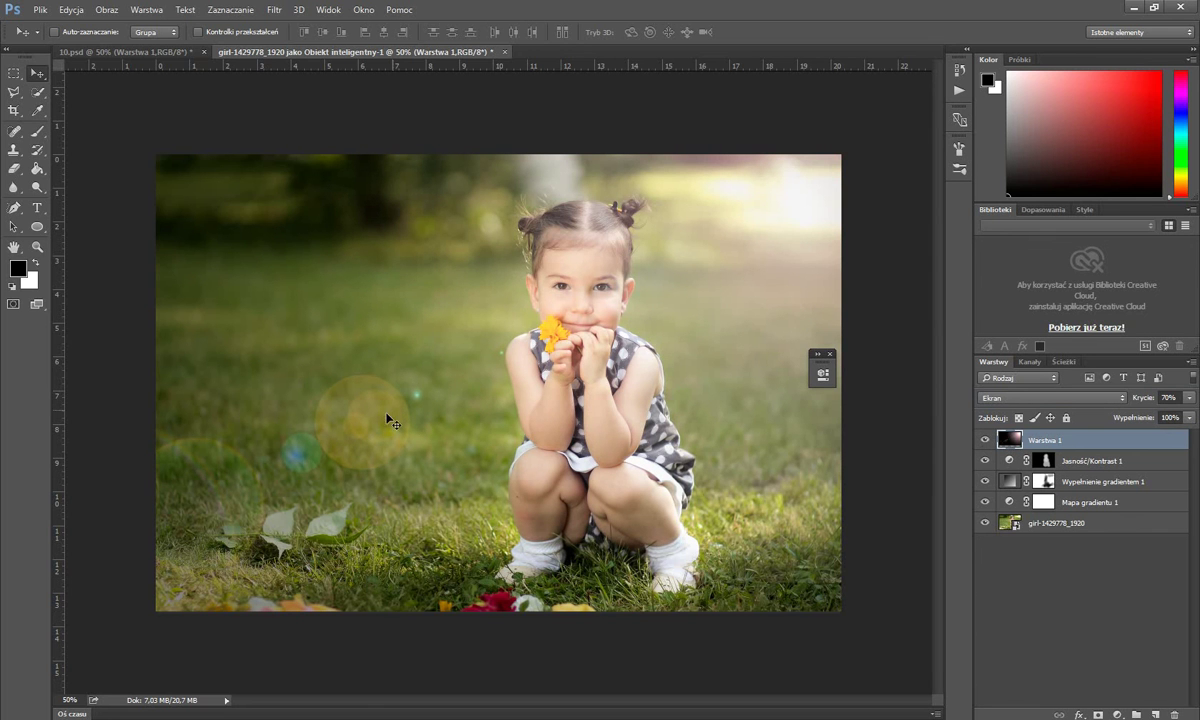
Soften the lens flare layer with a Gaussian blur (Rozmycie gaussowskie) of 33.2 pixels radius.
click(273, 10)
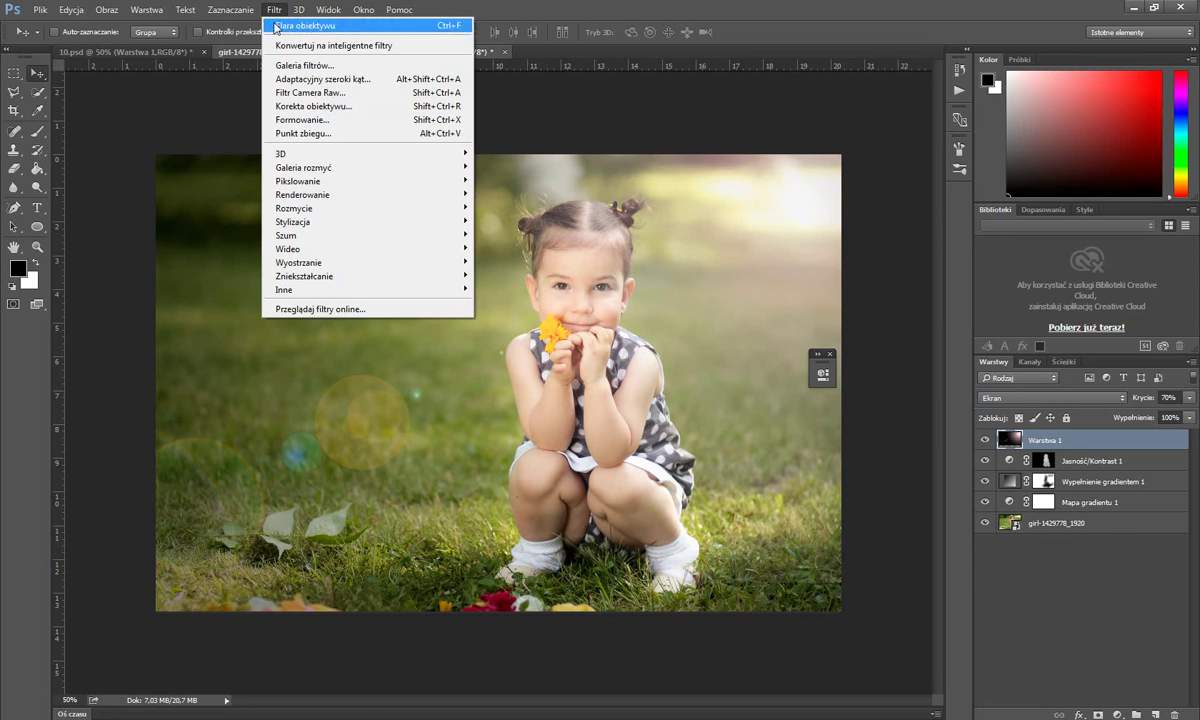
mouse_move(295, 210)
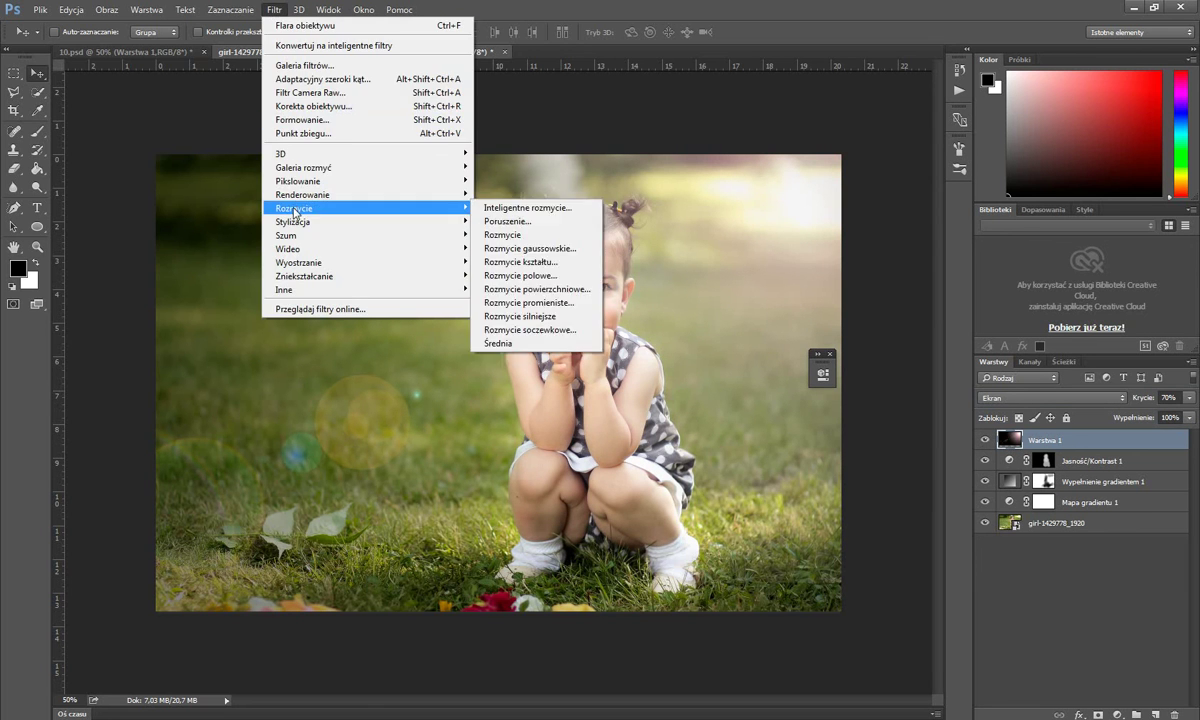
click(540, 248)
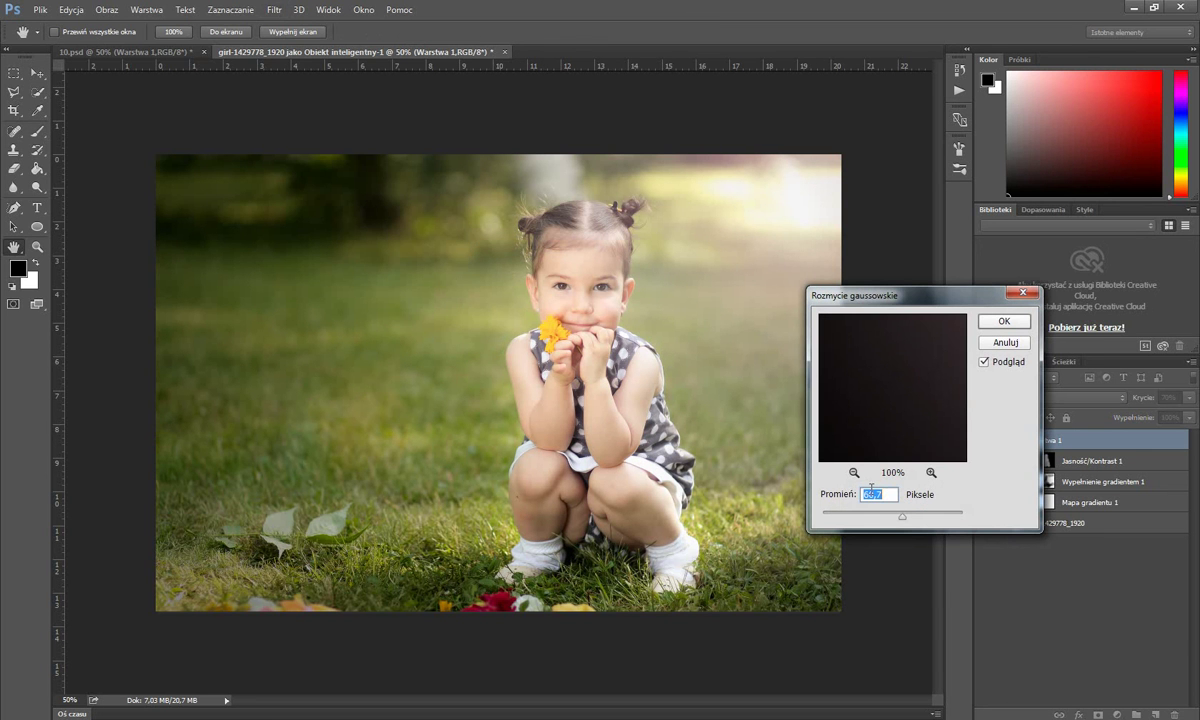
mouse_move(902, 516)
mouse_down()
mouse_move(846, 522)
mouse_move(883, 519)
mouse_up()
mouse_move(883, 516)
mouse_down()
mouse_move(850, 518)
mouse_move(892, 523)
mouse_up()
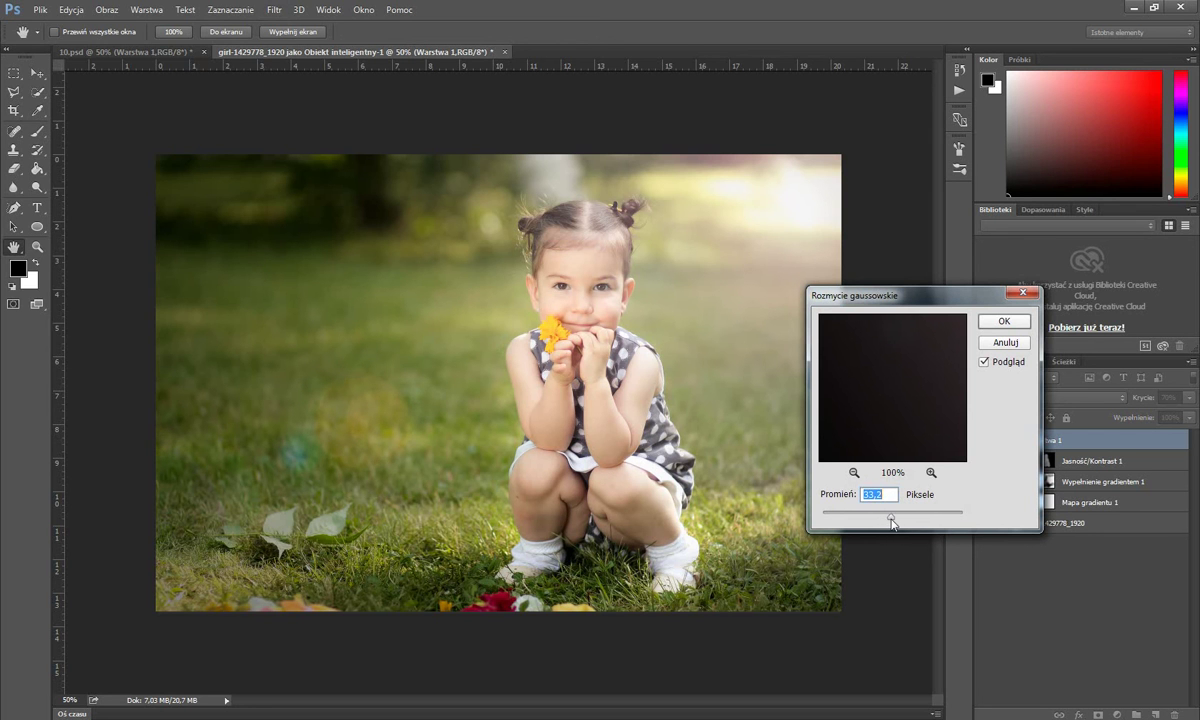
click(1004, 322)
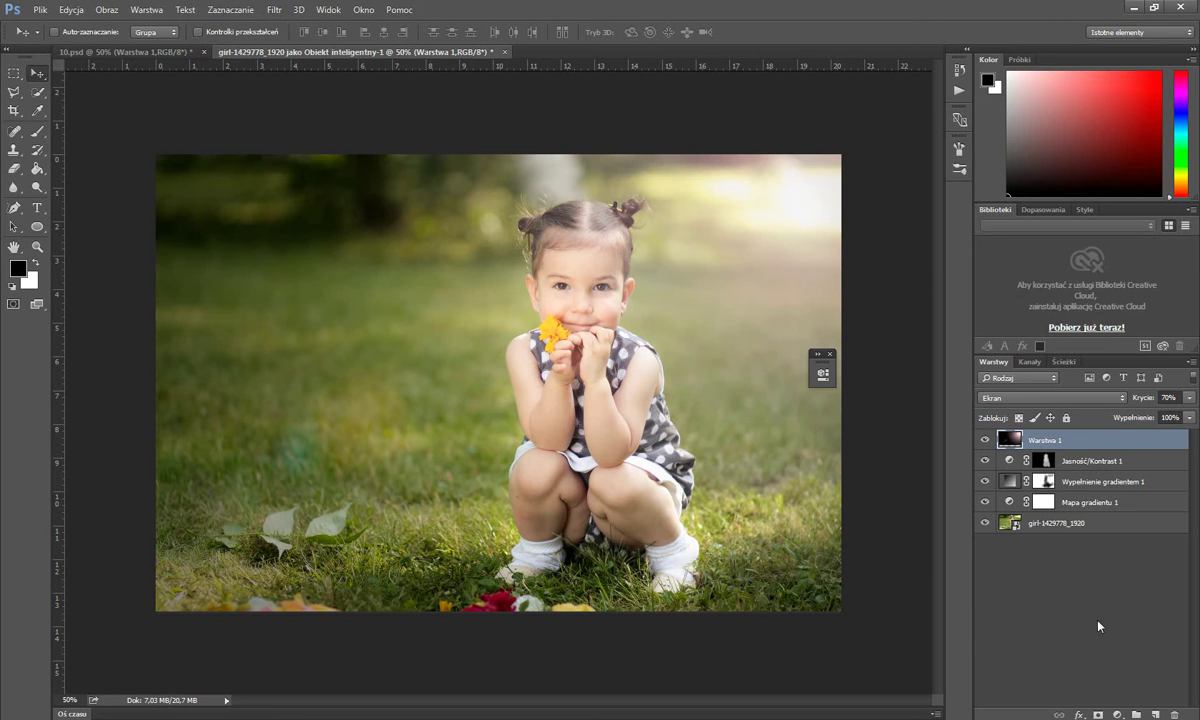
Add a Hue/Saturation (Barwa/Nasycenie) adjustment with Colorize (Koloruj) enabled and clip it to the lens flare layer.
click(1118, 714)
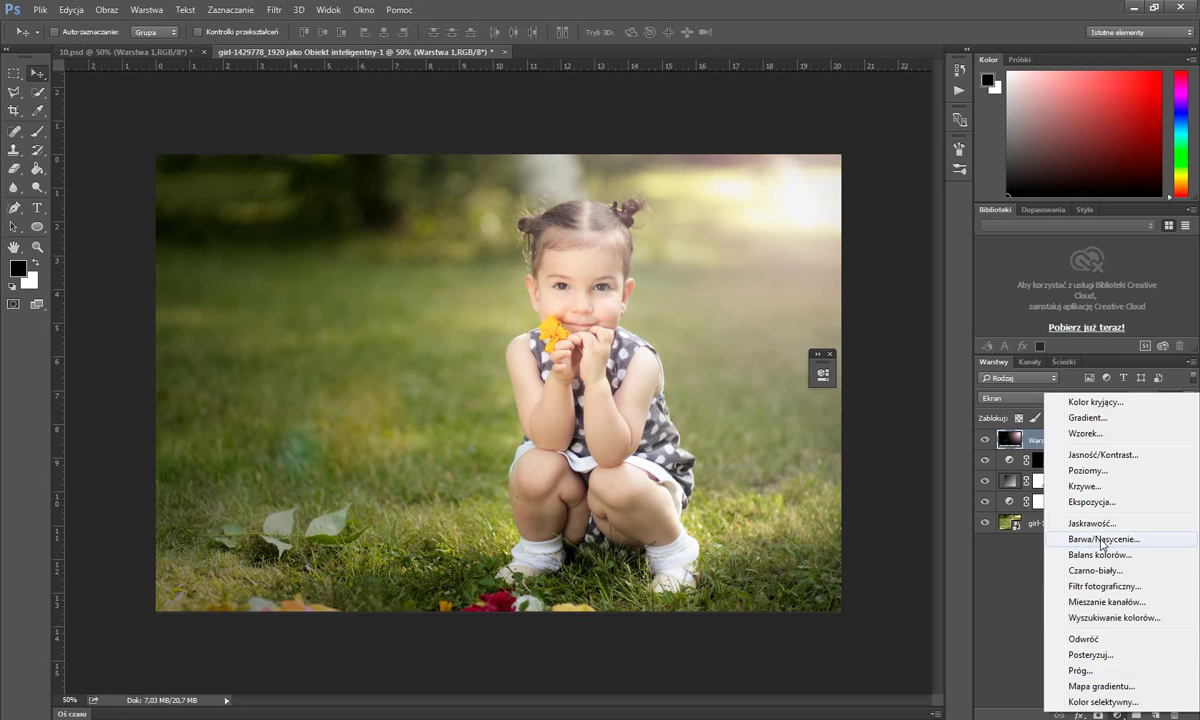
click(1038, 506)
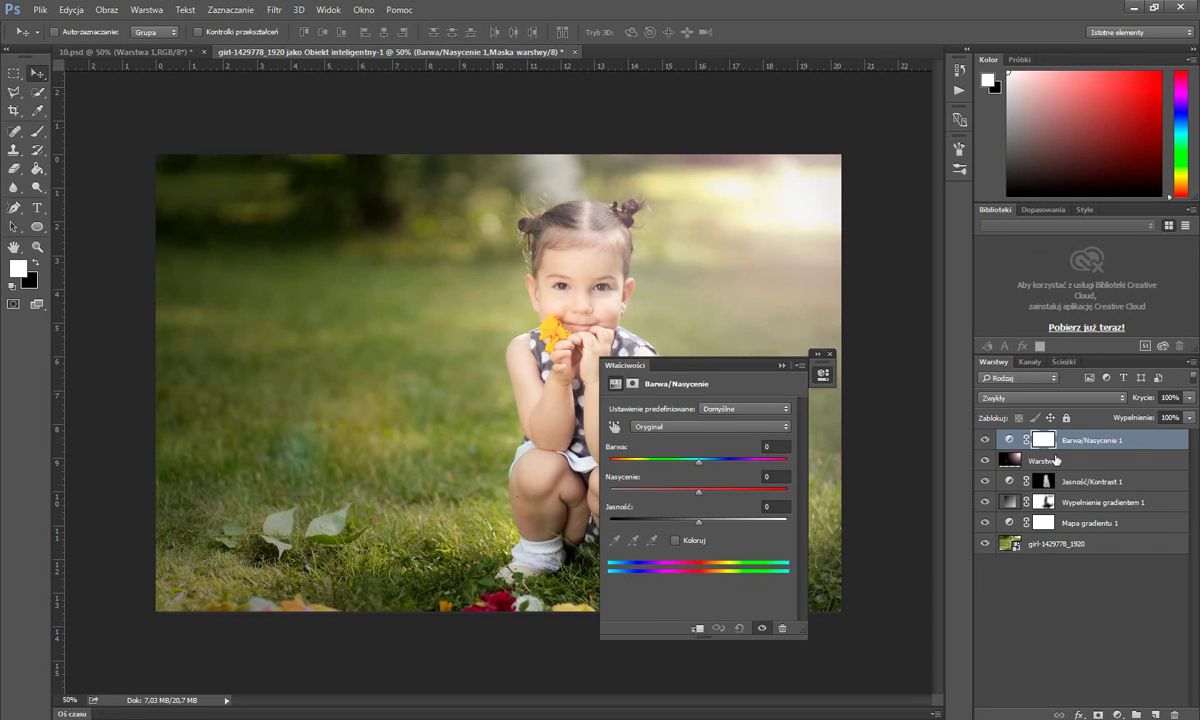
click(674, 541)
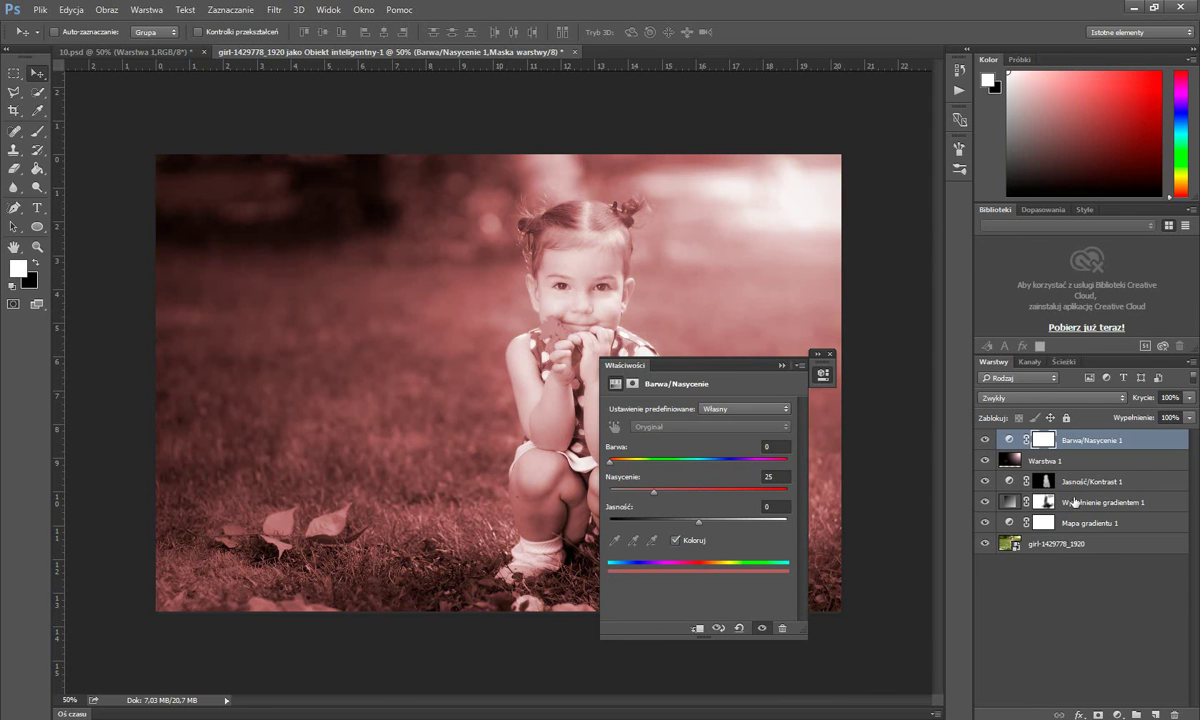
right_click(1080, 438)
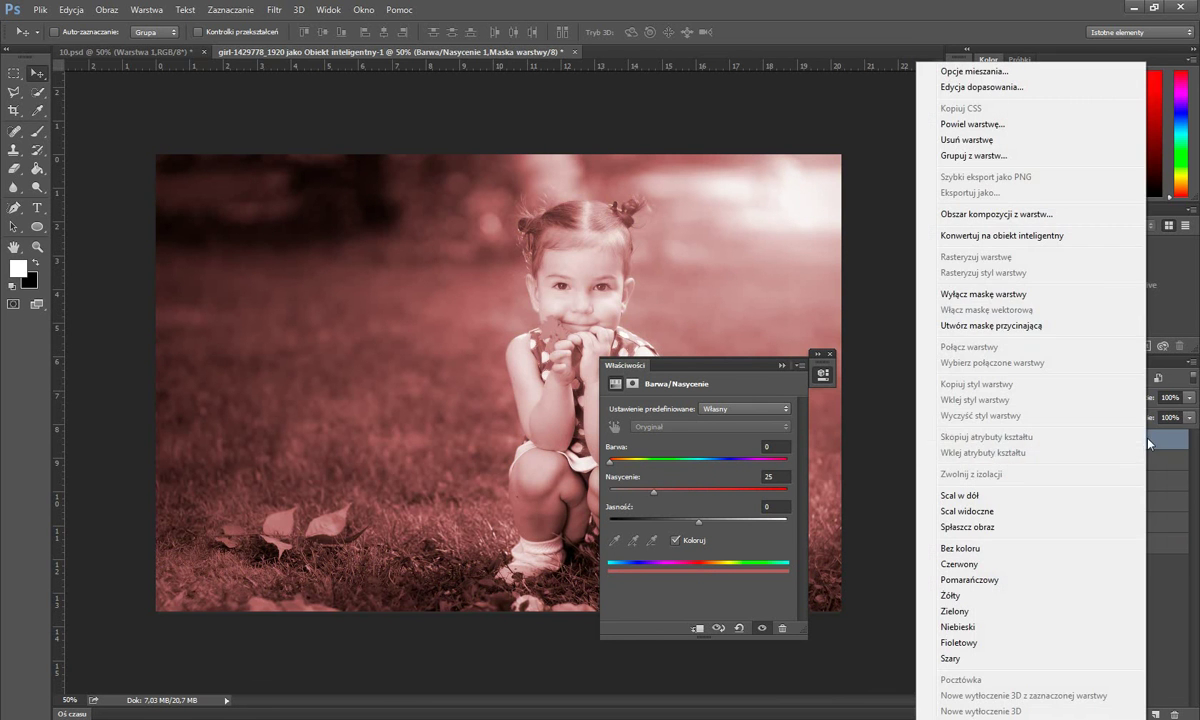
click(1000, 325)
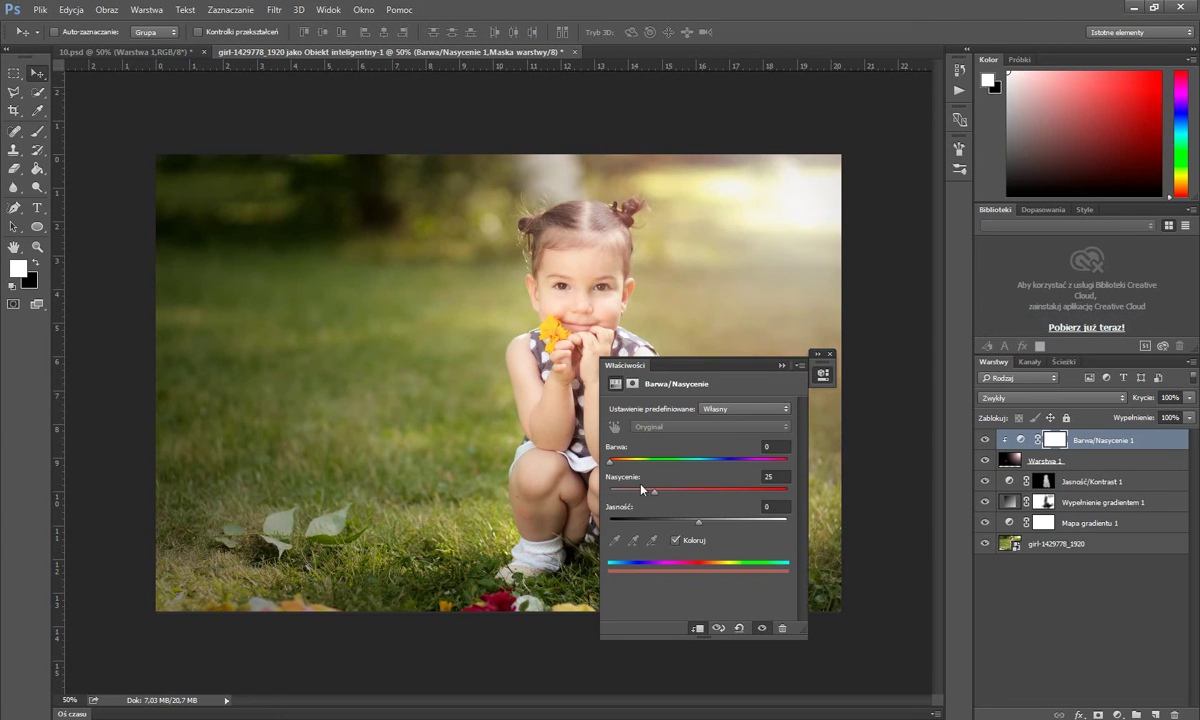
Tint the flare with hue 55 and saturation about 39, and lower the Hue/Saturation layer's opacity to 71%.
drag(611, 462, 649, 466)
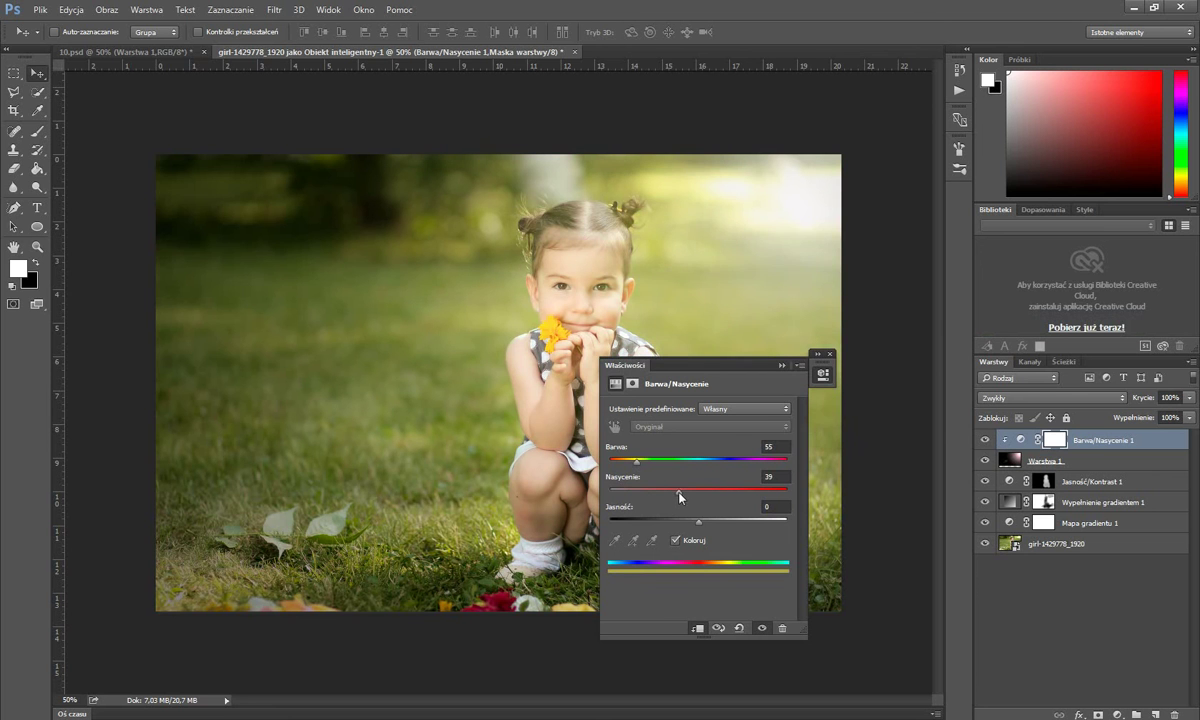
drag(655, 497, 684, 496)
click(781, 365)
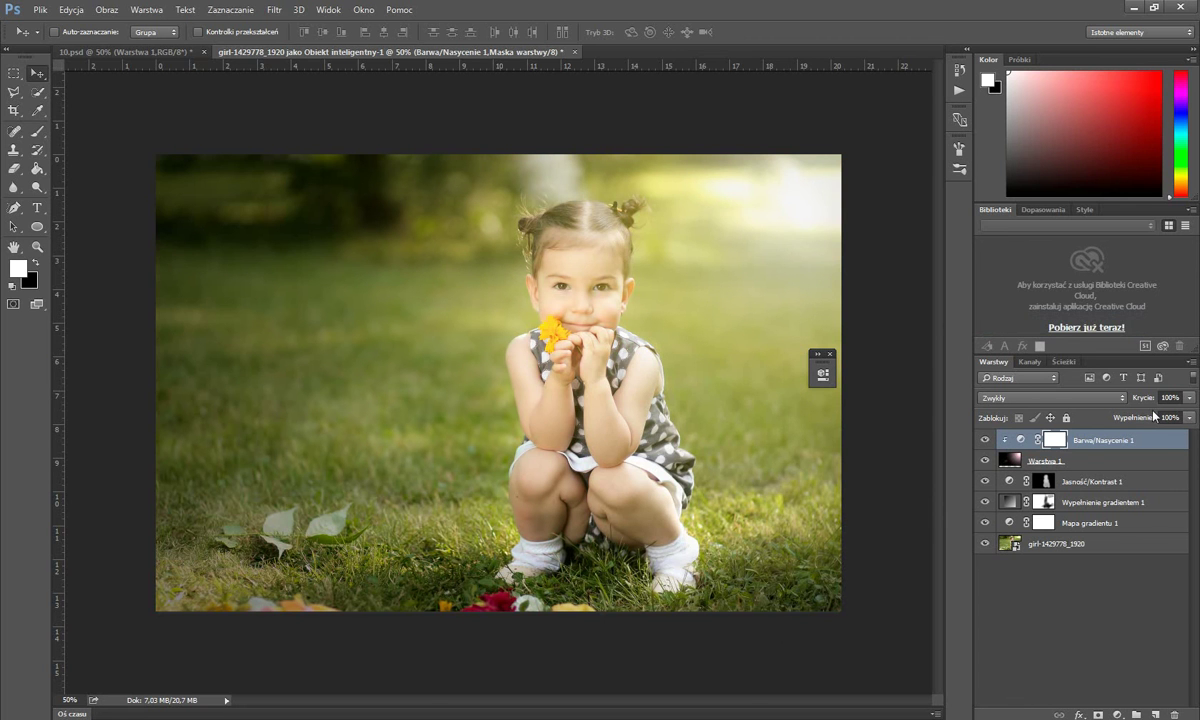
drag(1190, 401, 1170, 416)
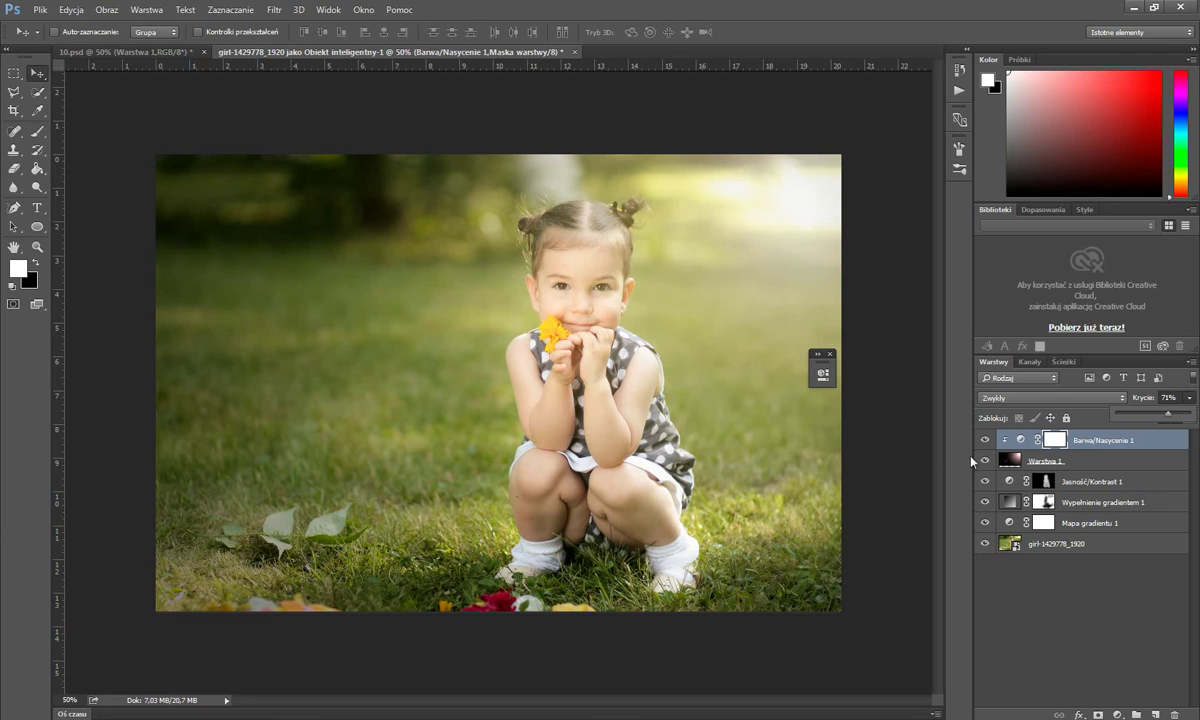
Add a mask to the lens flare layer and paint black over the girl with the 58% opacity Brush to remove the haze.
click(1010, 461)
click(1098, 714)
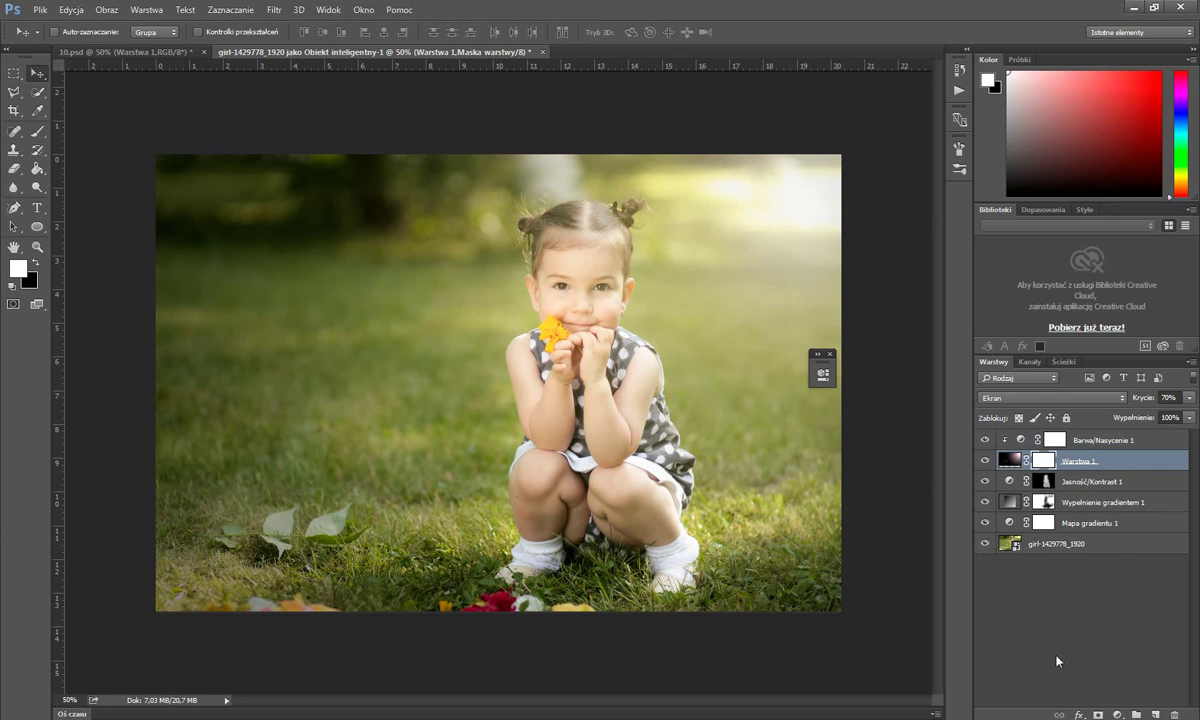
click(38, 131)
click(38, 262)
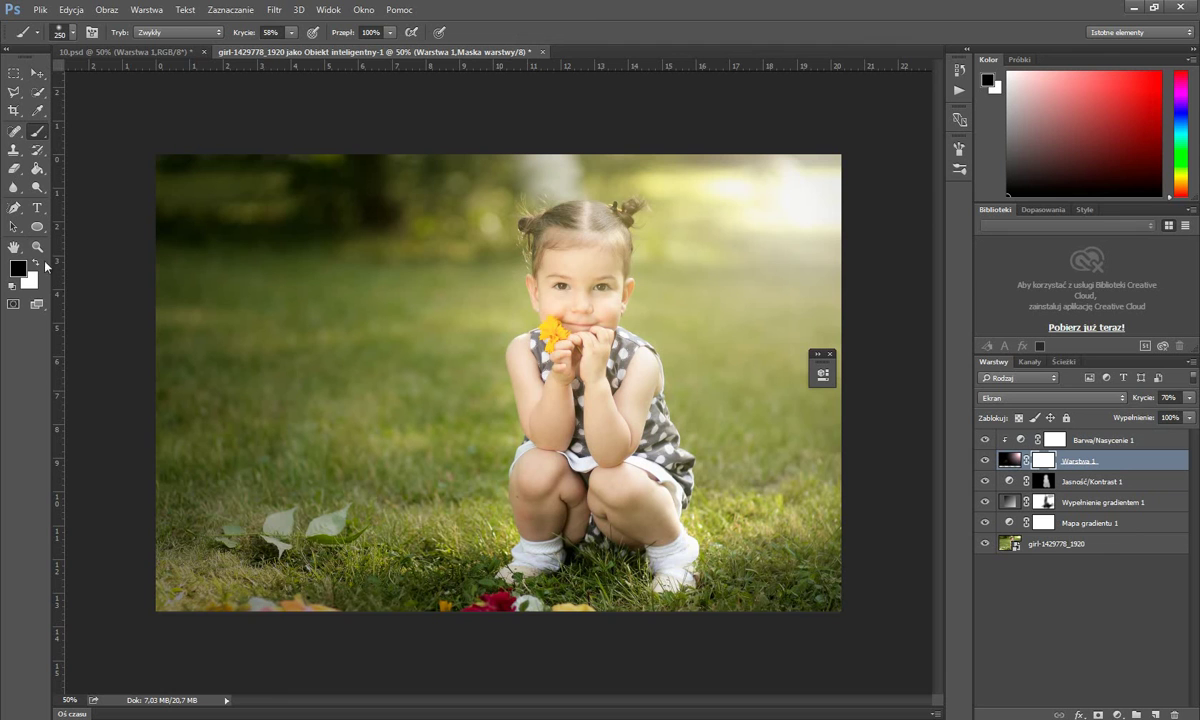
mouse_move(496, 251)
mouse_down()
mouse_move(557, 262)
mouse_move(534, 222)
mouse_move(569, 398)
mouse_move(560, 242)
mouse_move(565, 294)
mouse_move(572, 220)
mouse_move(529, 193)
mouse_up()
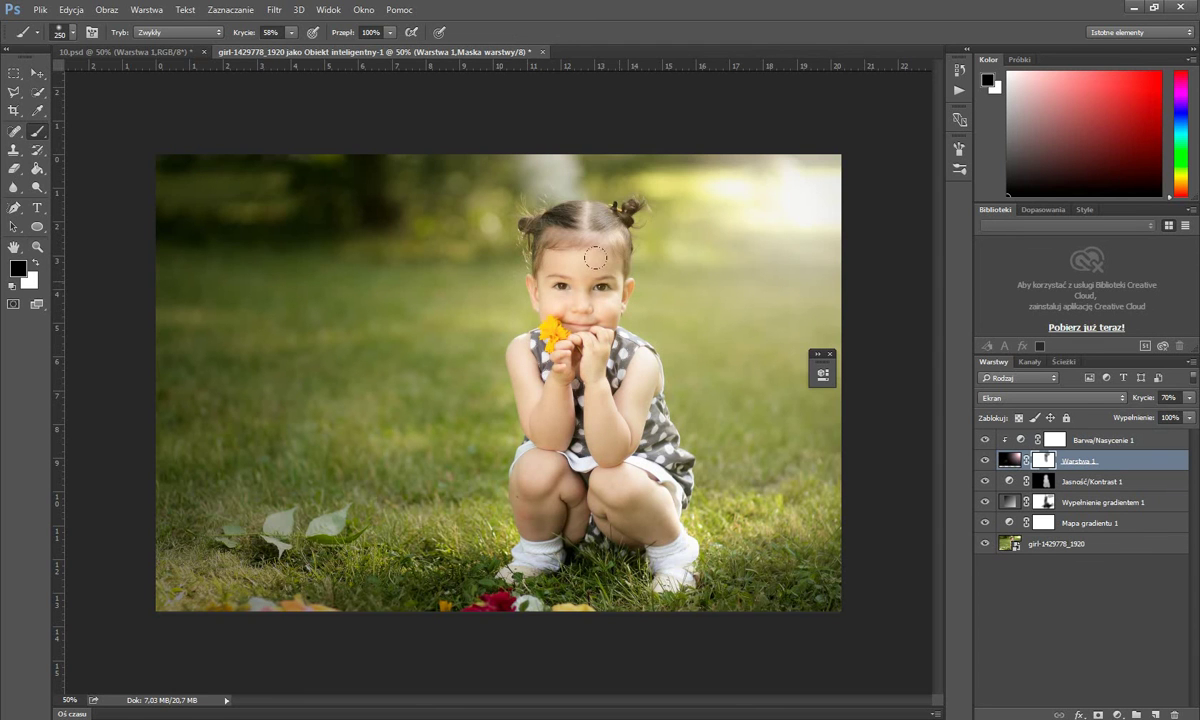
mouse_move(595, 258)
mouse_down()
mouse_move(555, 232)
mouse_move(550, 200)
mouse_move(590, 200)
mouse_move(527, 240)
mouse_move(525, 335)
mouse_move(600, 400)
mouse_move(610, 510)
mouse_up()
key(ctrl+z)
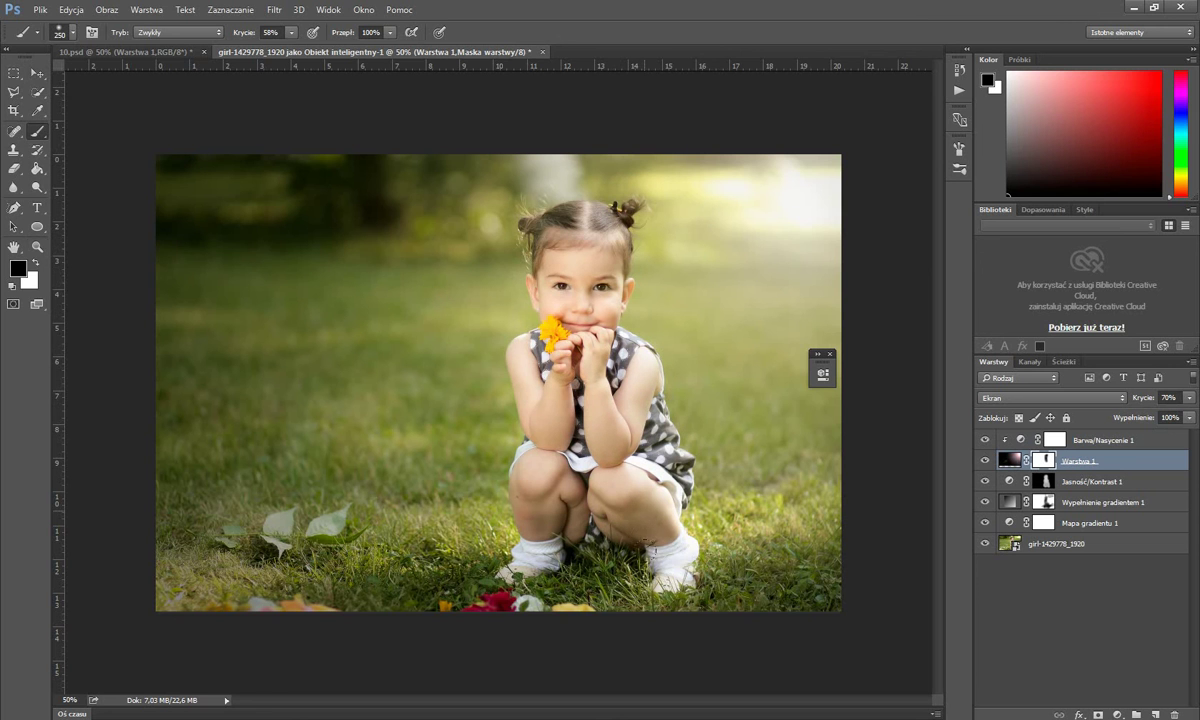
mouse_move(555, 255)
mouse_down()
mouse_move(567, 320)
mouse_move(545, 285)
mouse_up()
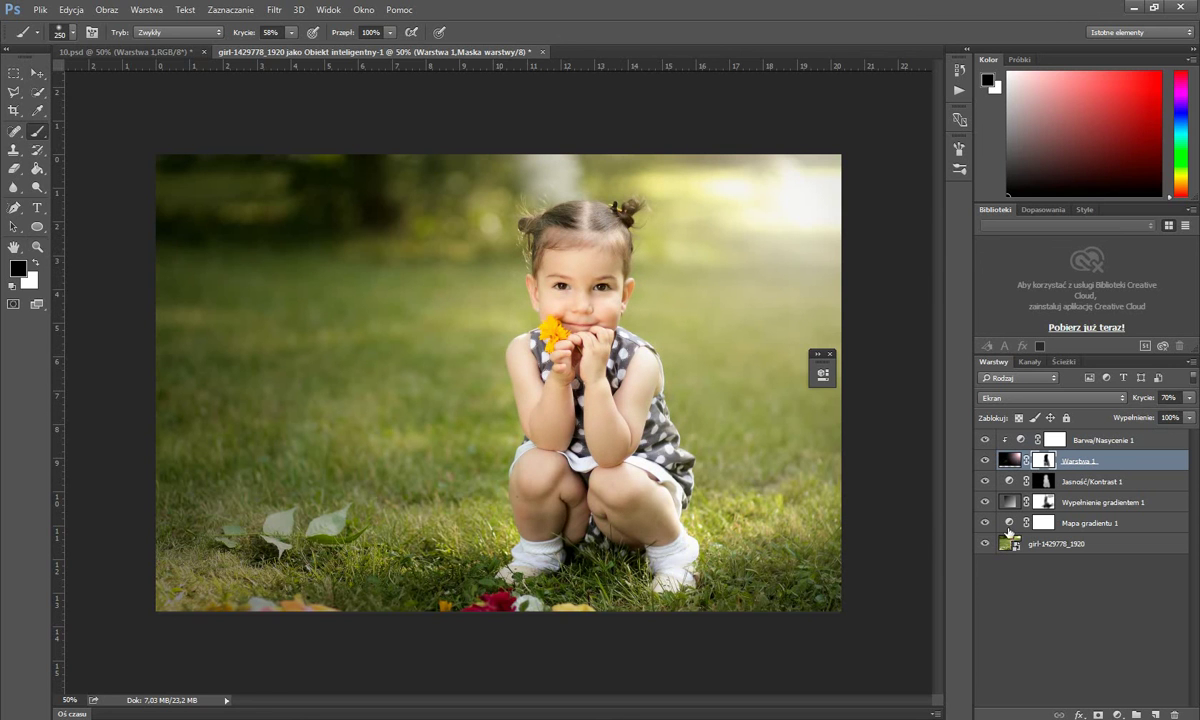
Compare the photo with the lens flare layer hidden and shown, and select the Hue/Saturation layer's mask.
click(985, 461)
click(985, 461)
click(986, 460)
click(986, 460)
click(1026, 440)
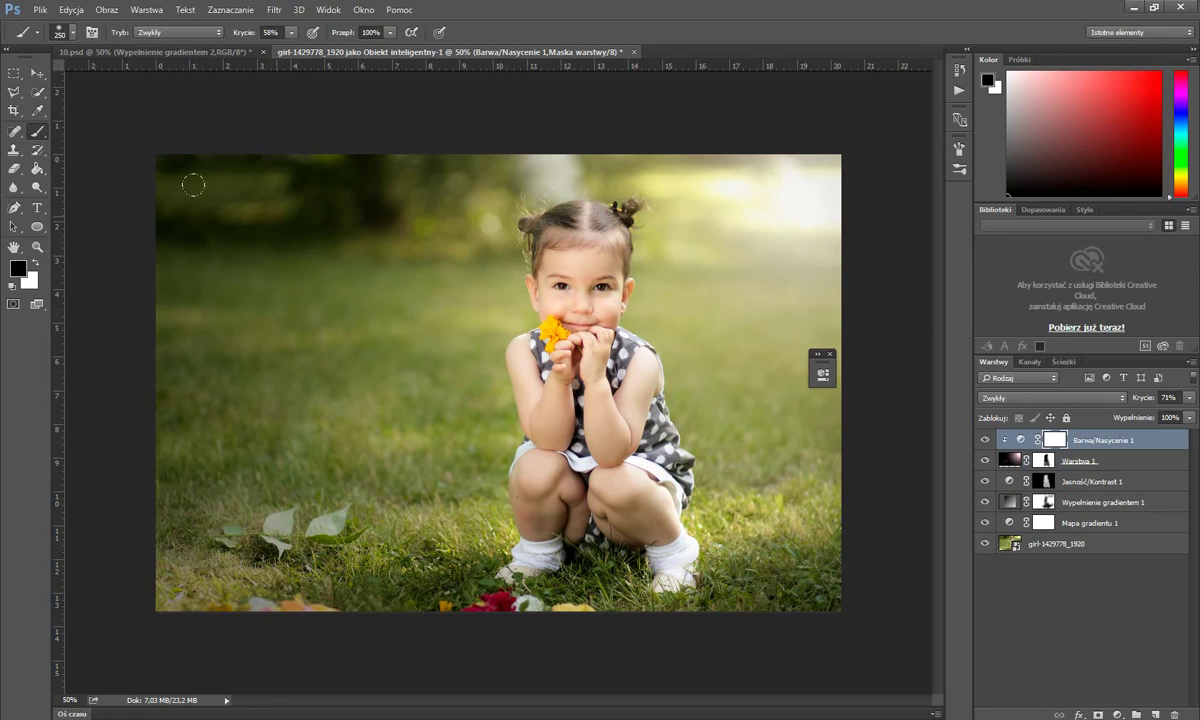
Try setting the foreground colour to light lime green (d5ff64).
click(17, 267)
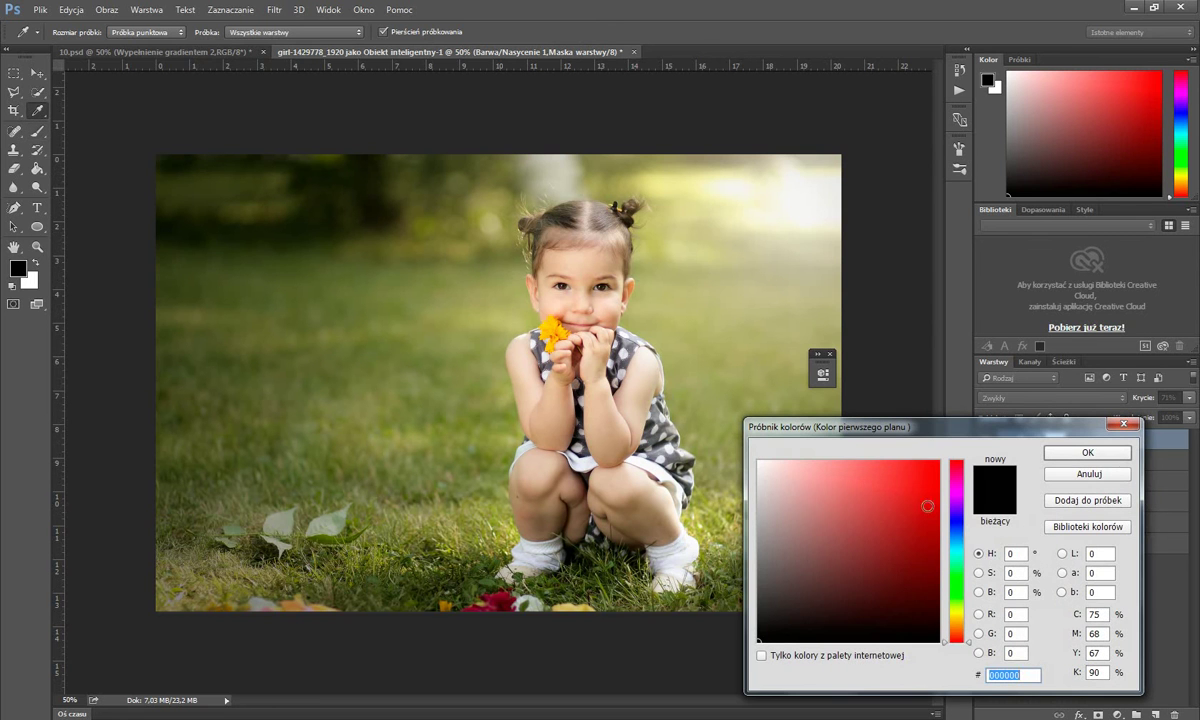
click(849, 456)
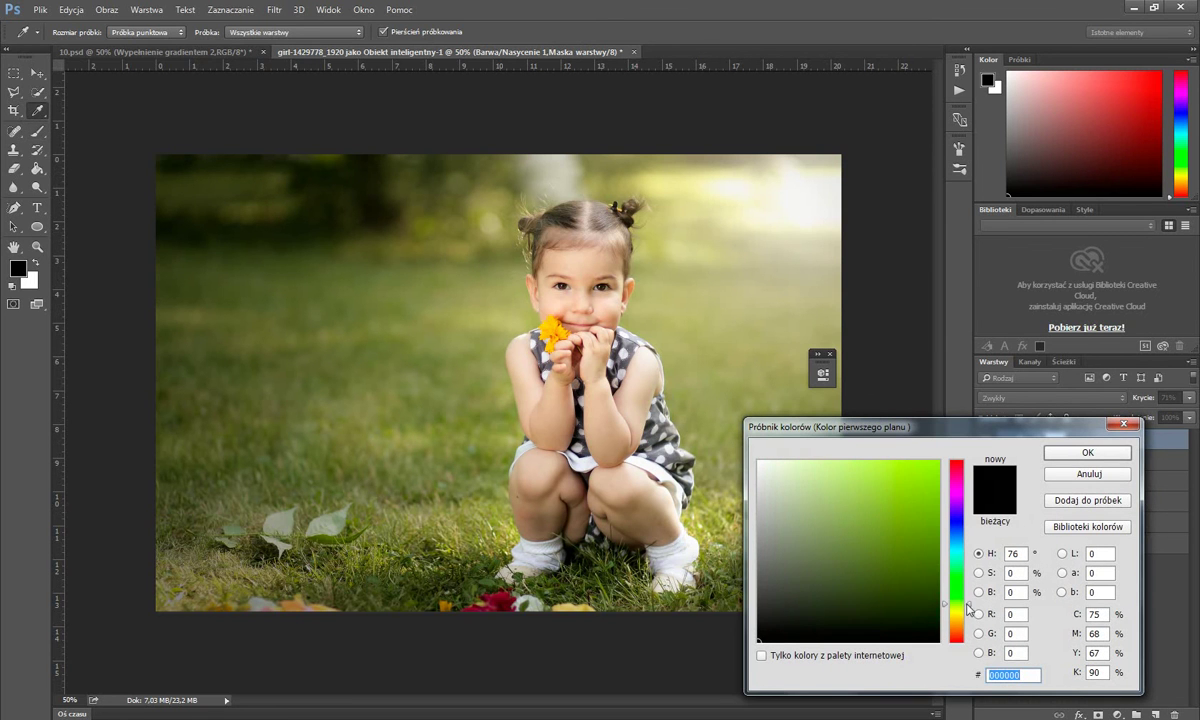
click(950, 604)
click(868, 461)
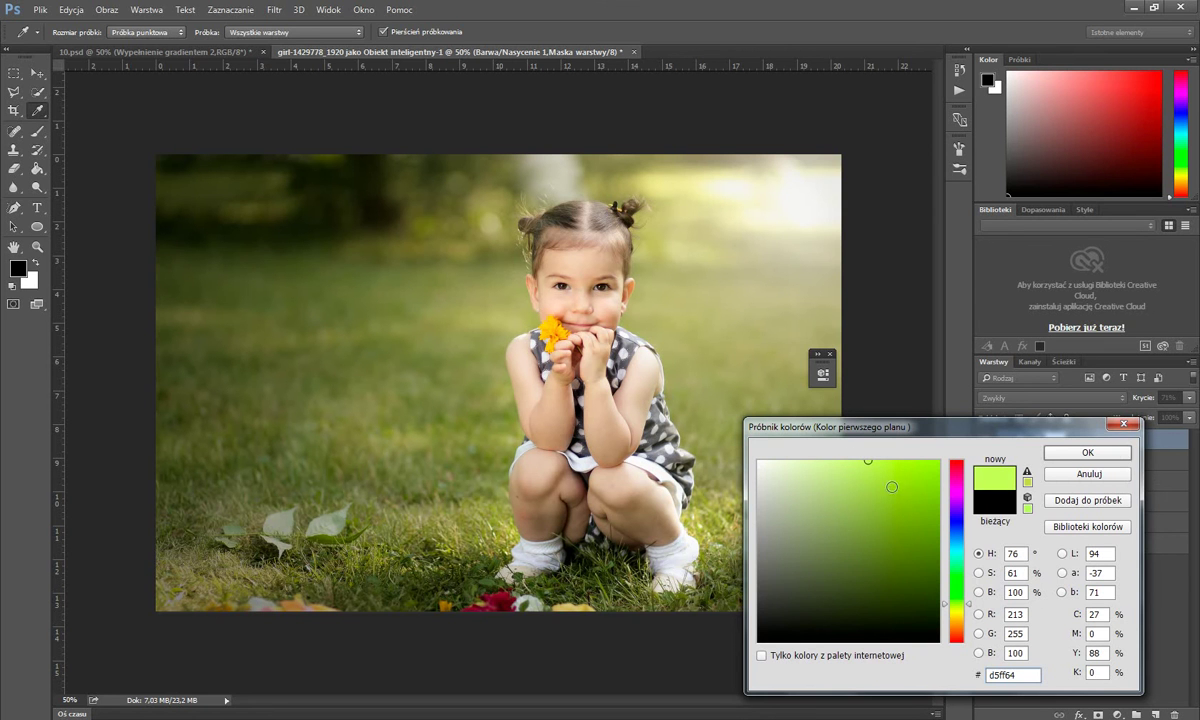
click(1088, 453)
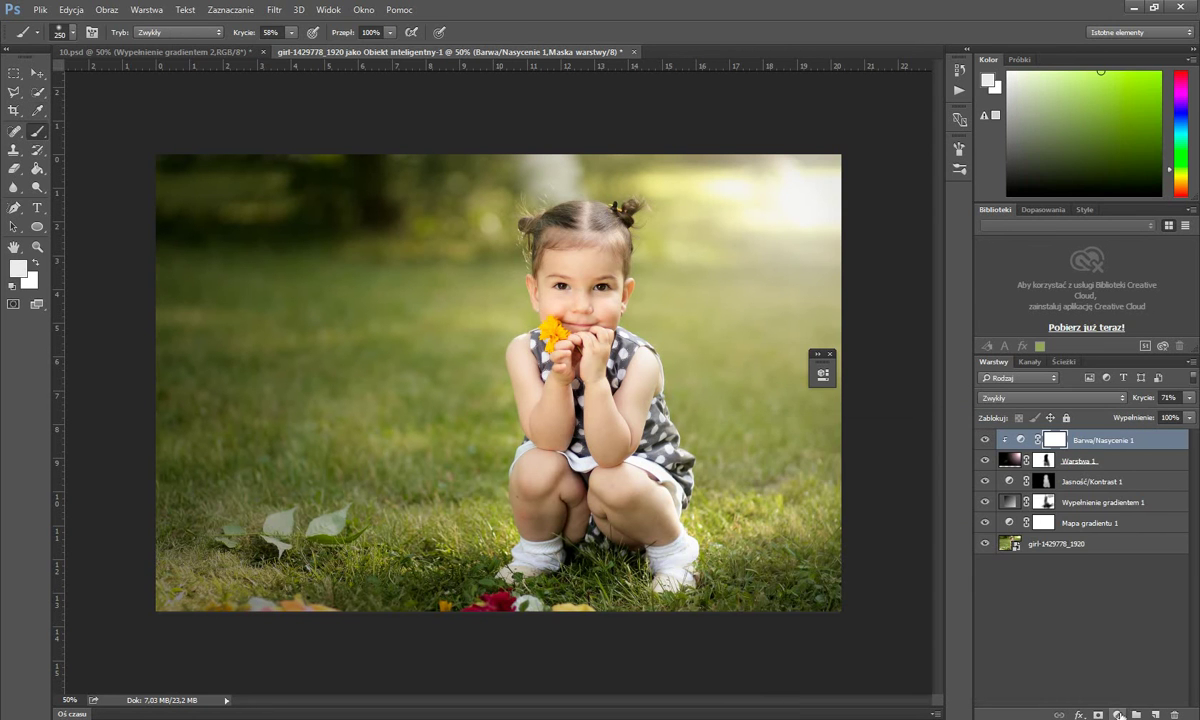
Add a linear gradient fill layer at 90° running from lime green (dcfd67) to transparency above the Hue/Saturation layer.
click(1117, 714)
click(1085, 410)
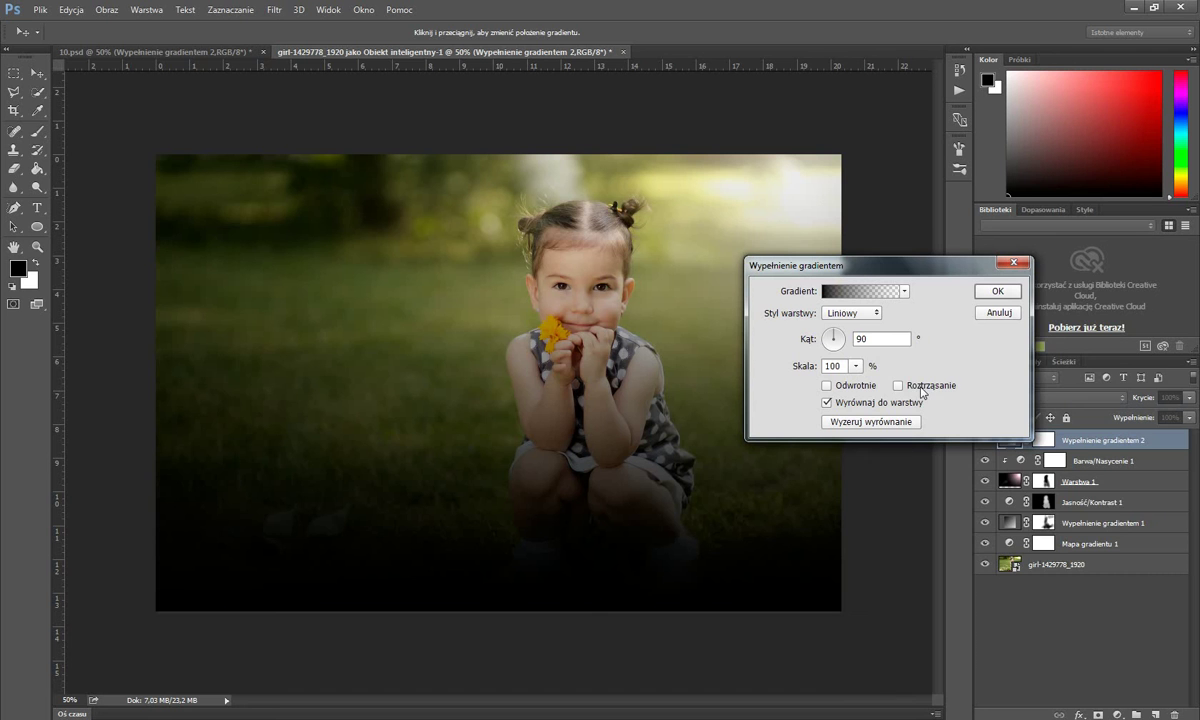
click(855, 291)
double_click(800, 586)
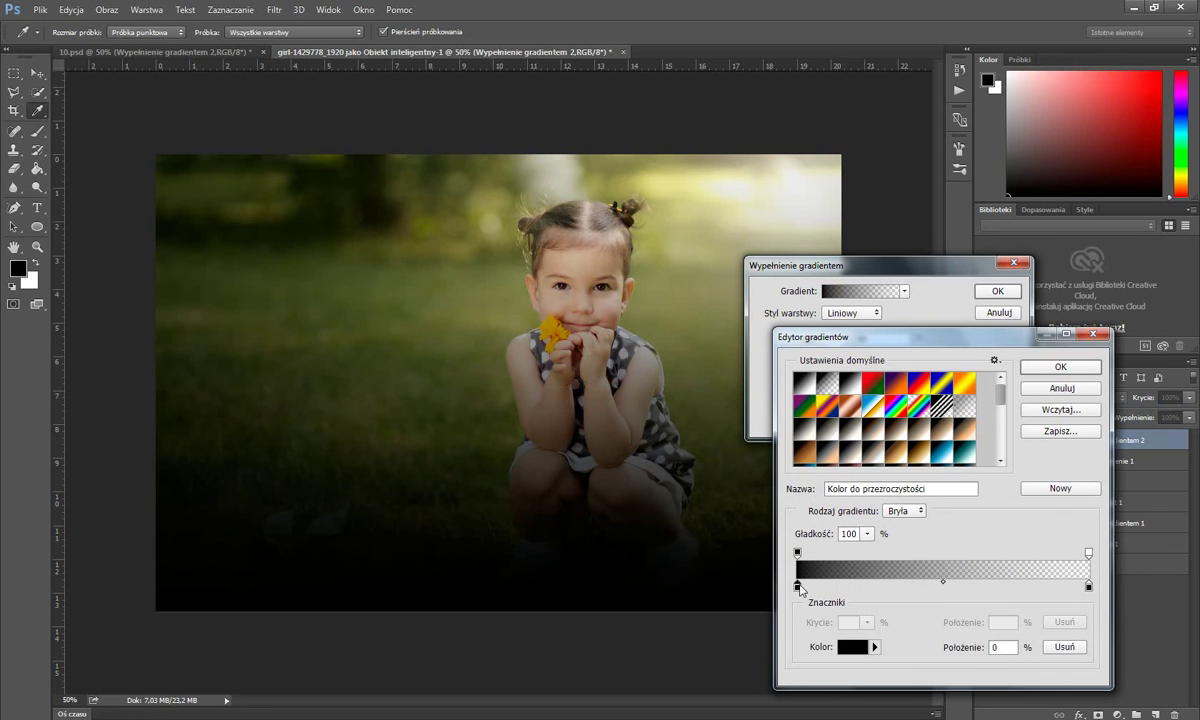
click(955, 612)
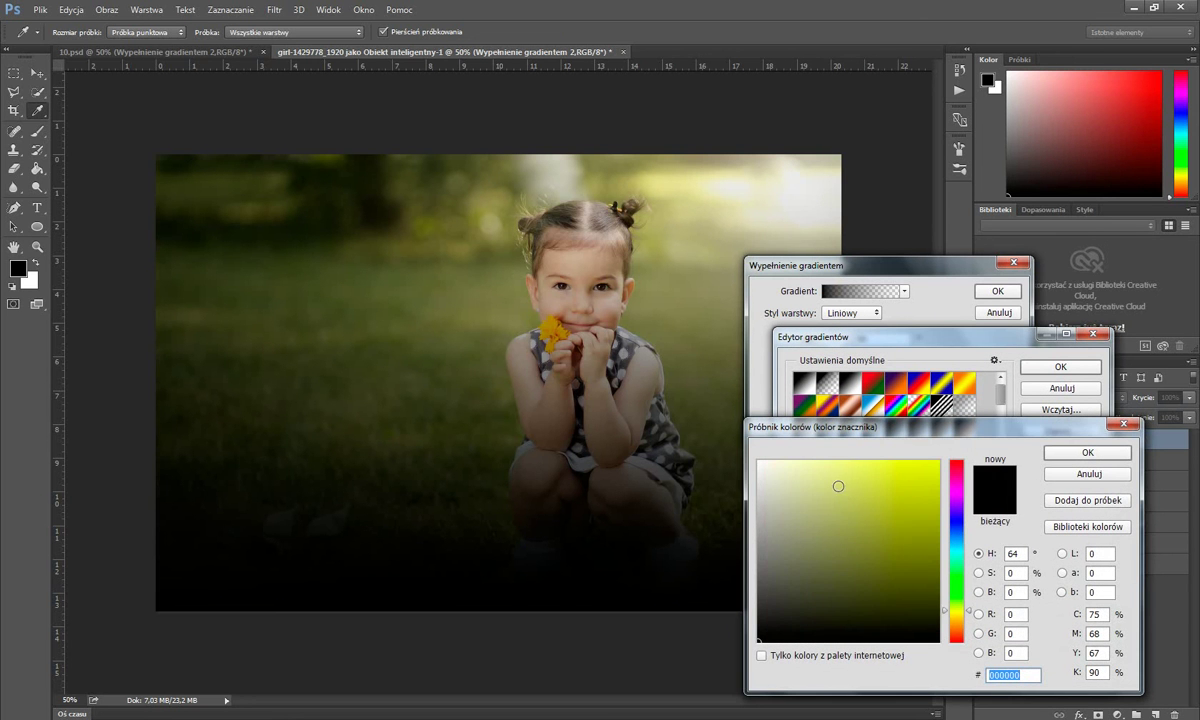
click(841, 462)
drag(969, 614, 969, 611)
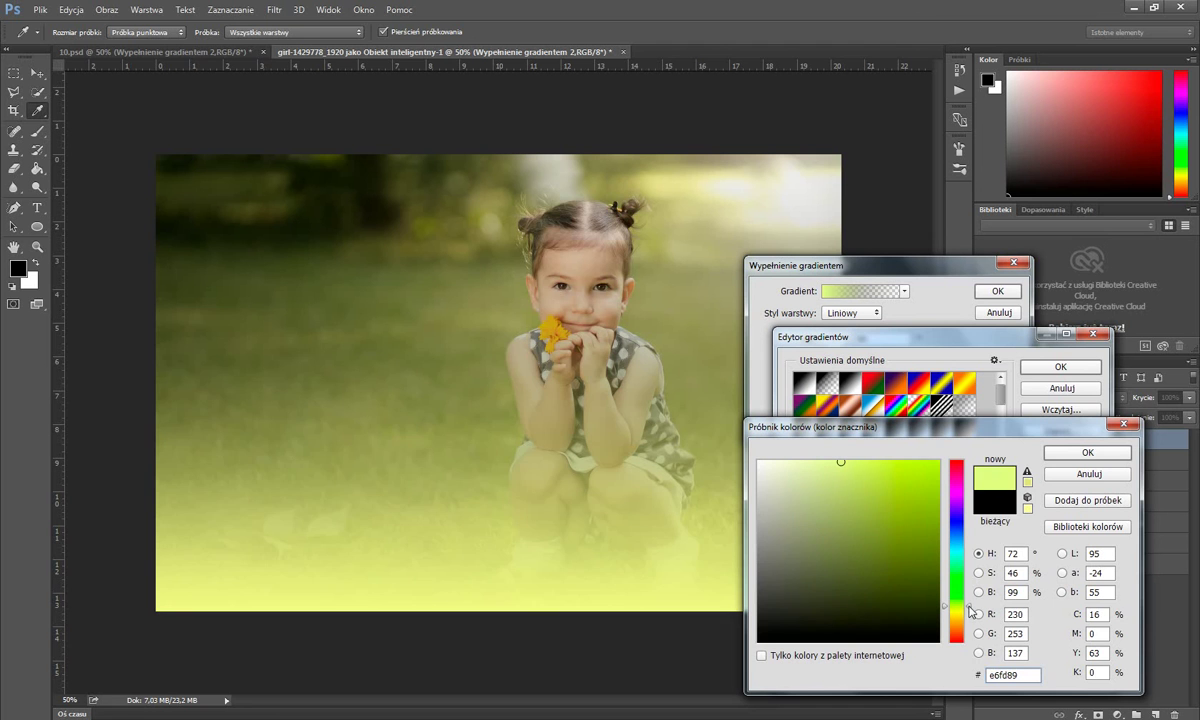
click(866, 462)
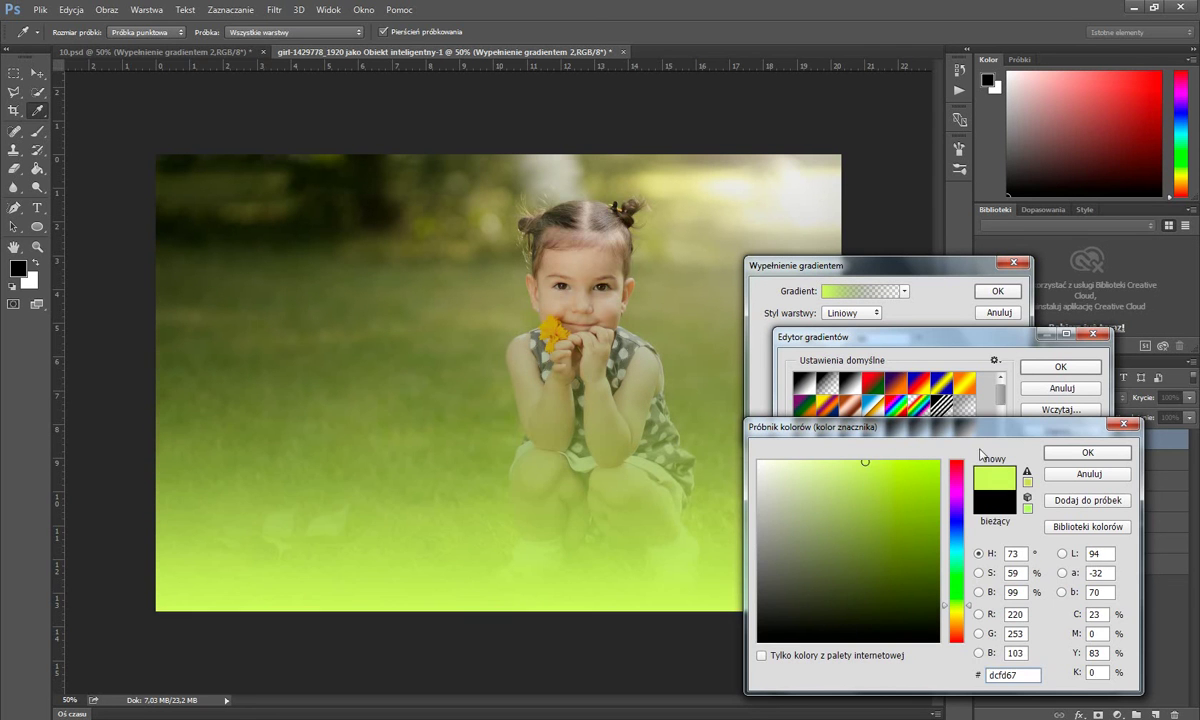
drag(1073, 430, 1076, 432)
click(1084, 454)
click(1060, 367)
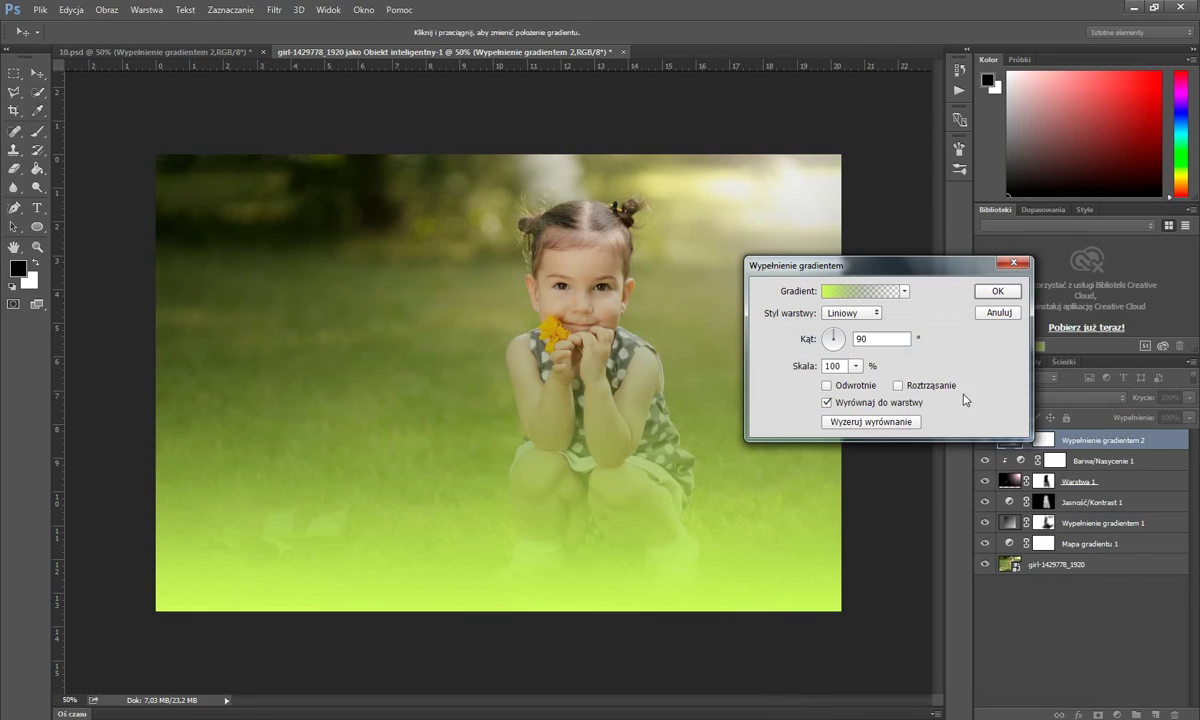
Remove the black end colour stop from the fill layer's gradient.
click(840, 291)
drag(1090, 594, 1000, 620)
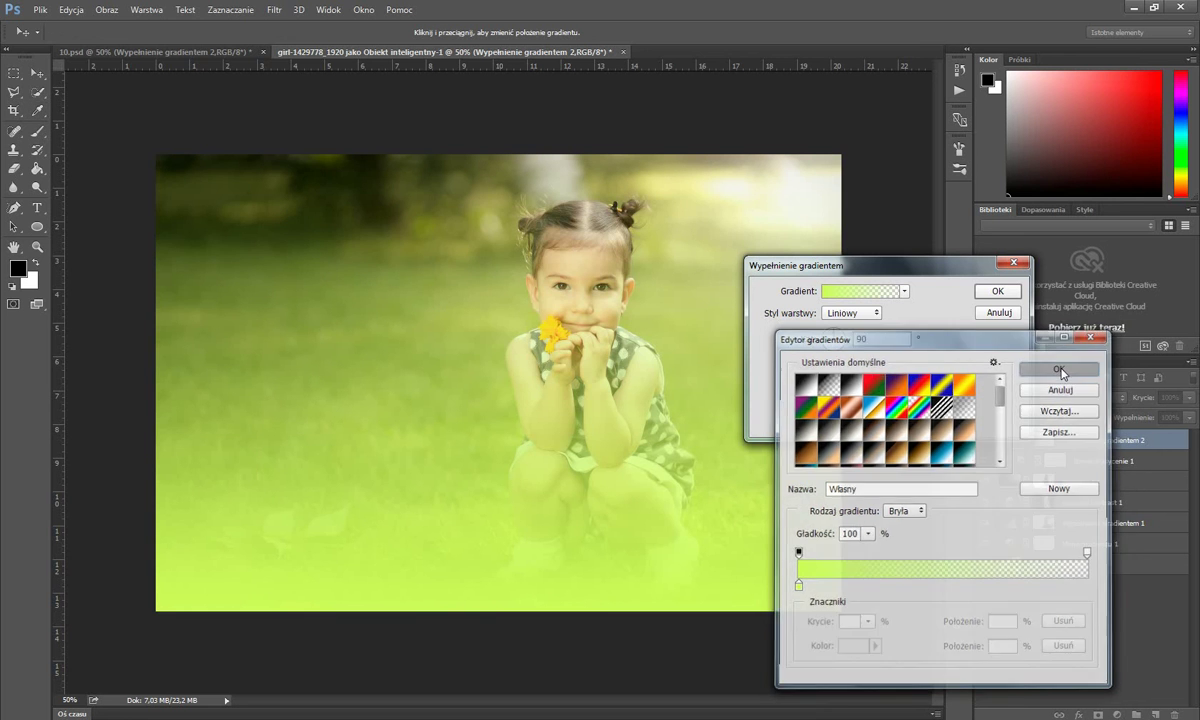
click(1060, 367)
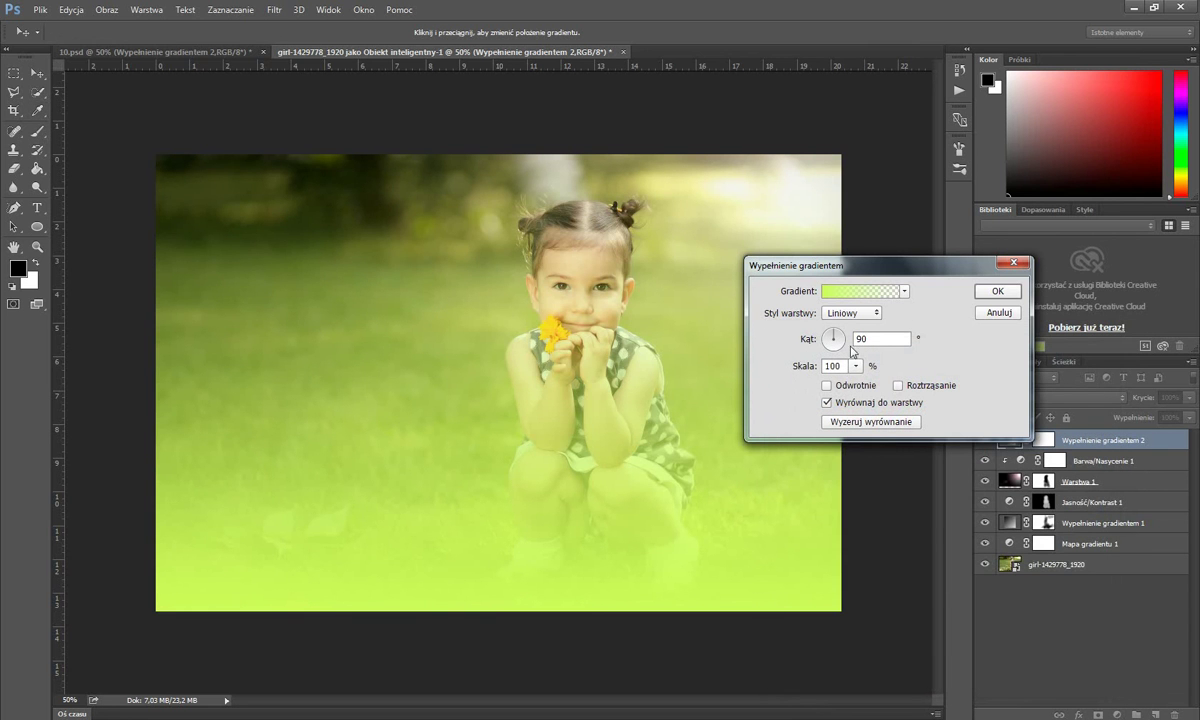
Reverse the gradient fill so the green starts at the top of the photo, and set its scale to 120%.
click(828, 386)
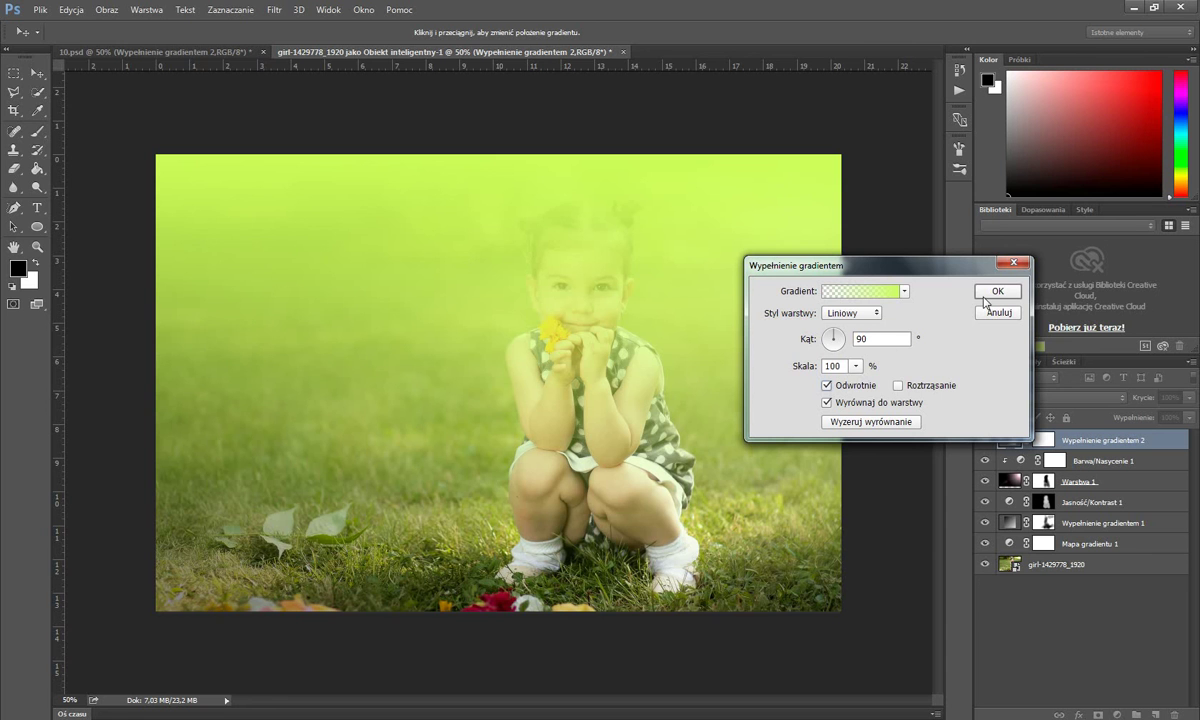
click(856, 366)
drag(855, 386, 852, 370)
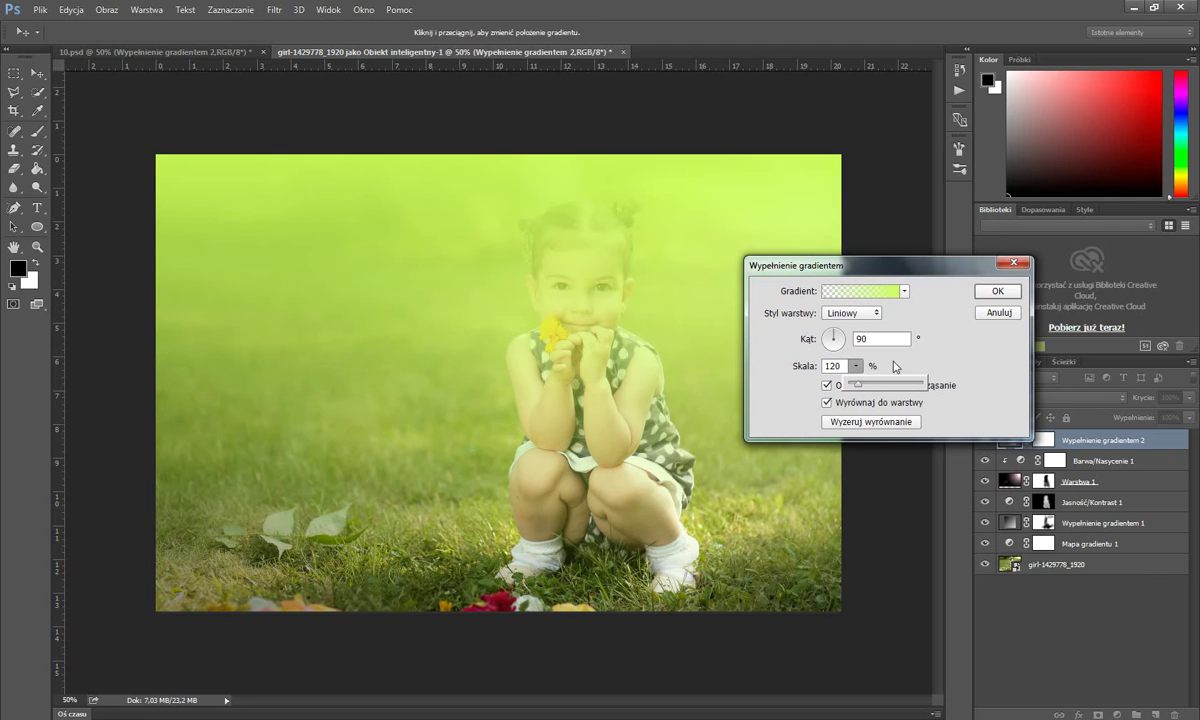
click(997, 291)
Blend the green gradient fill in Soft Light (Łagodne światło) at 31% opacity and compare with the layer hidden.
click(995, 398)
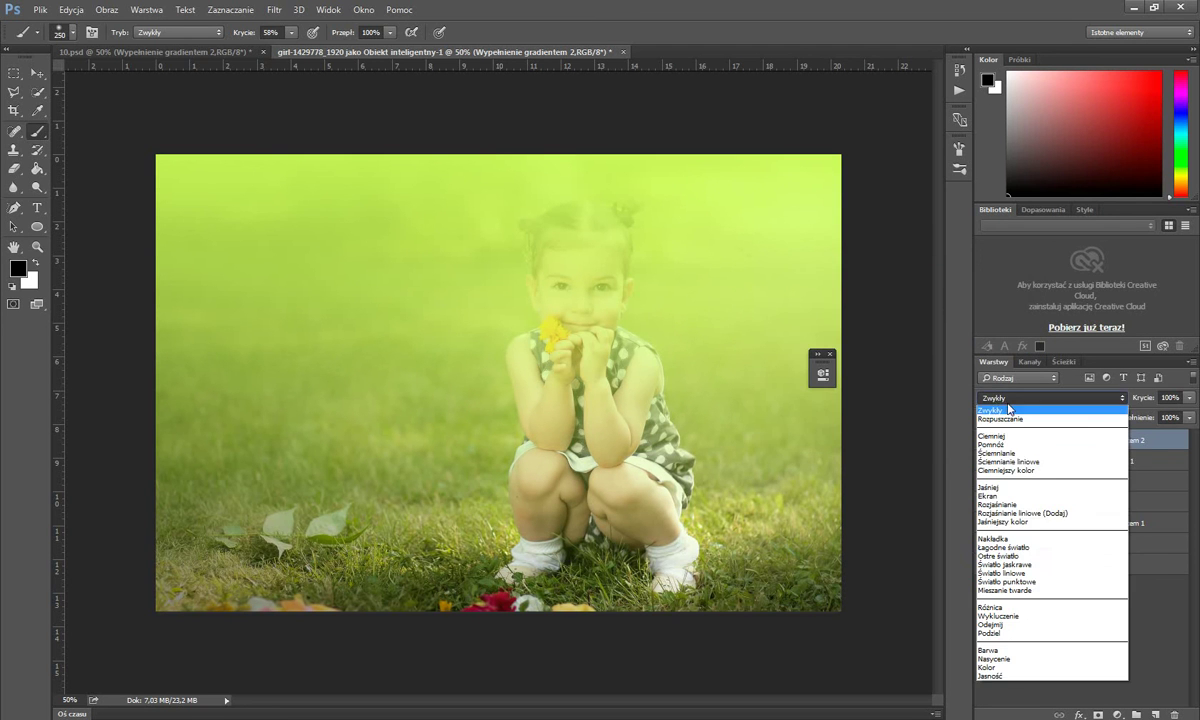
click(993, 548)
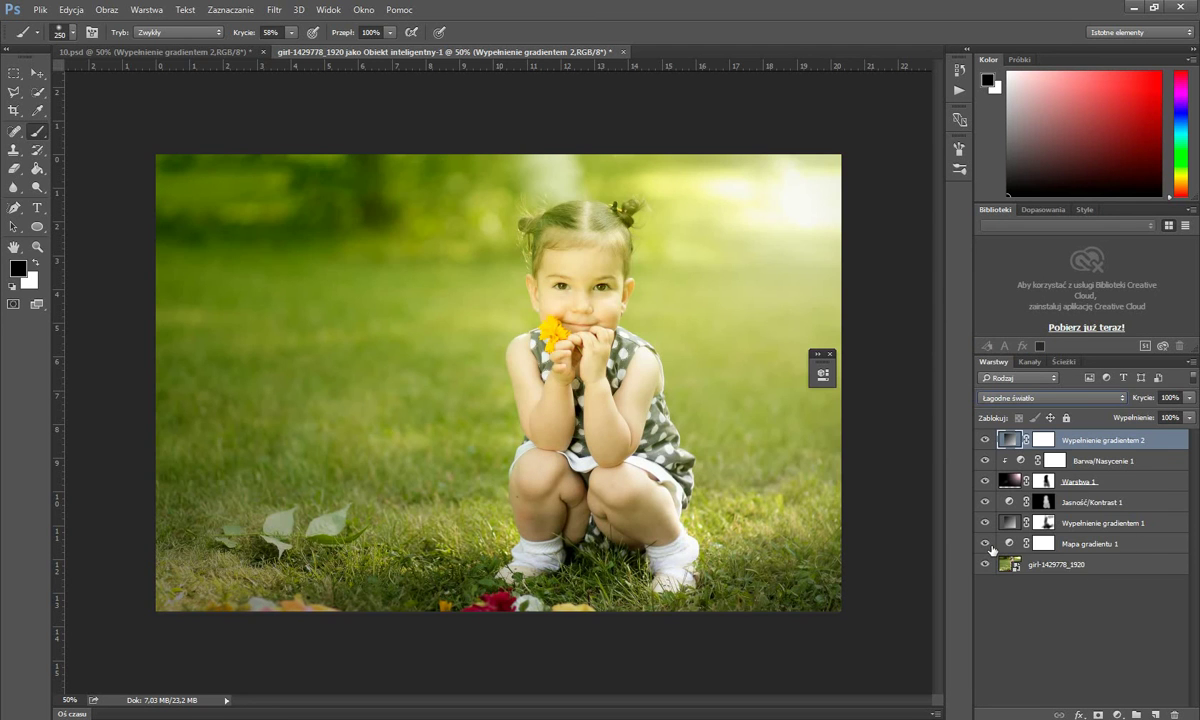
click(1188, 417)
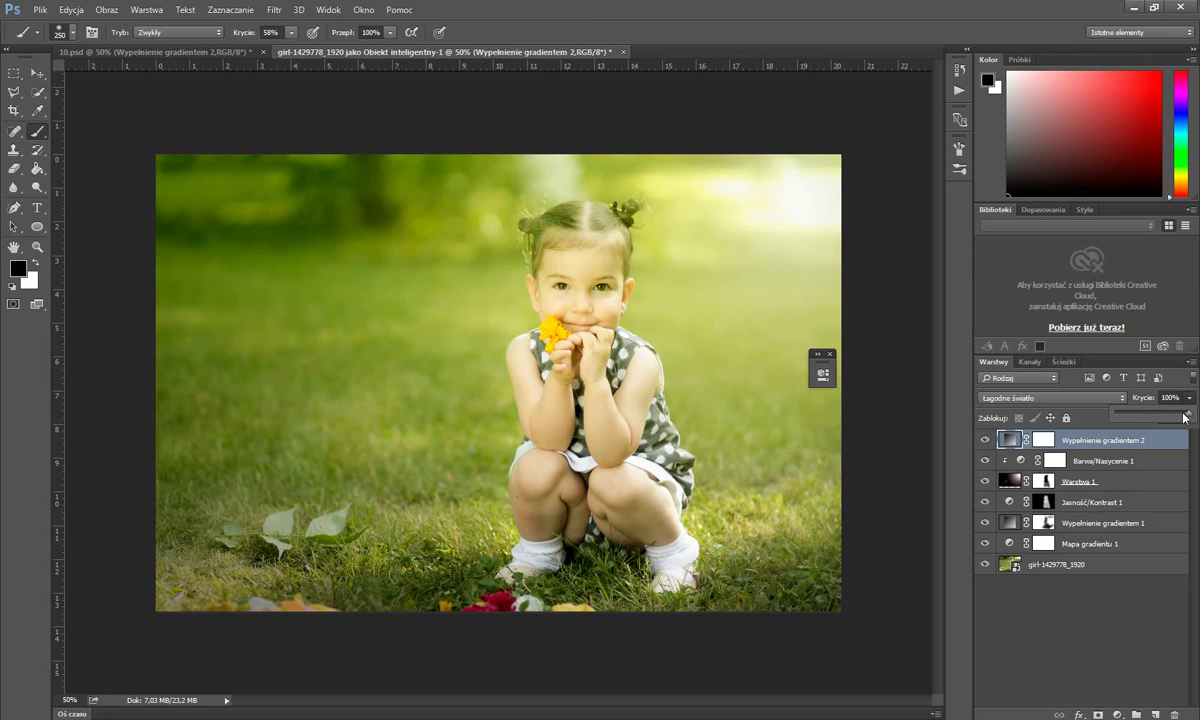
drag(1186, 417, 1141, 429)
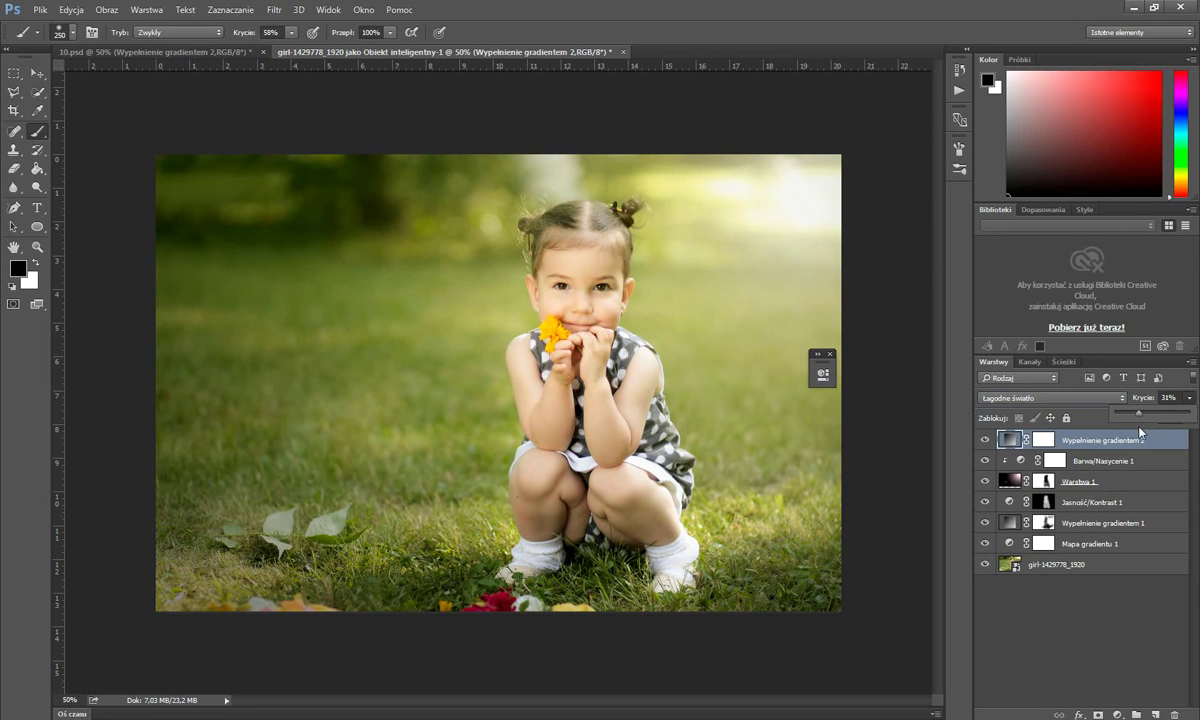
drag(1140, 431, 1140, 431)
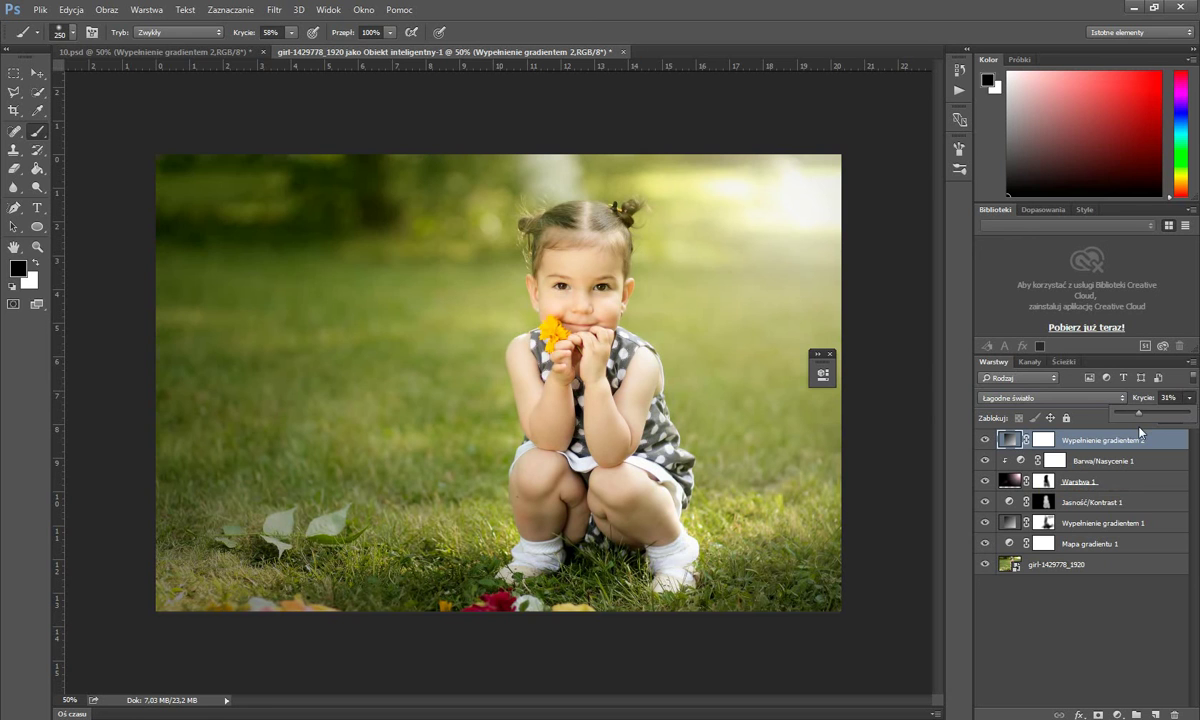
click(984, 442)
click(984, 442)
Mask the girl out of the green gradient fill with a black brush raised to 100% opacity, and compare with the layer hidden.
click(1040, 446)
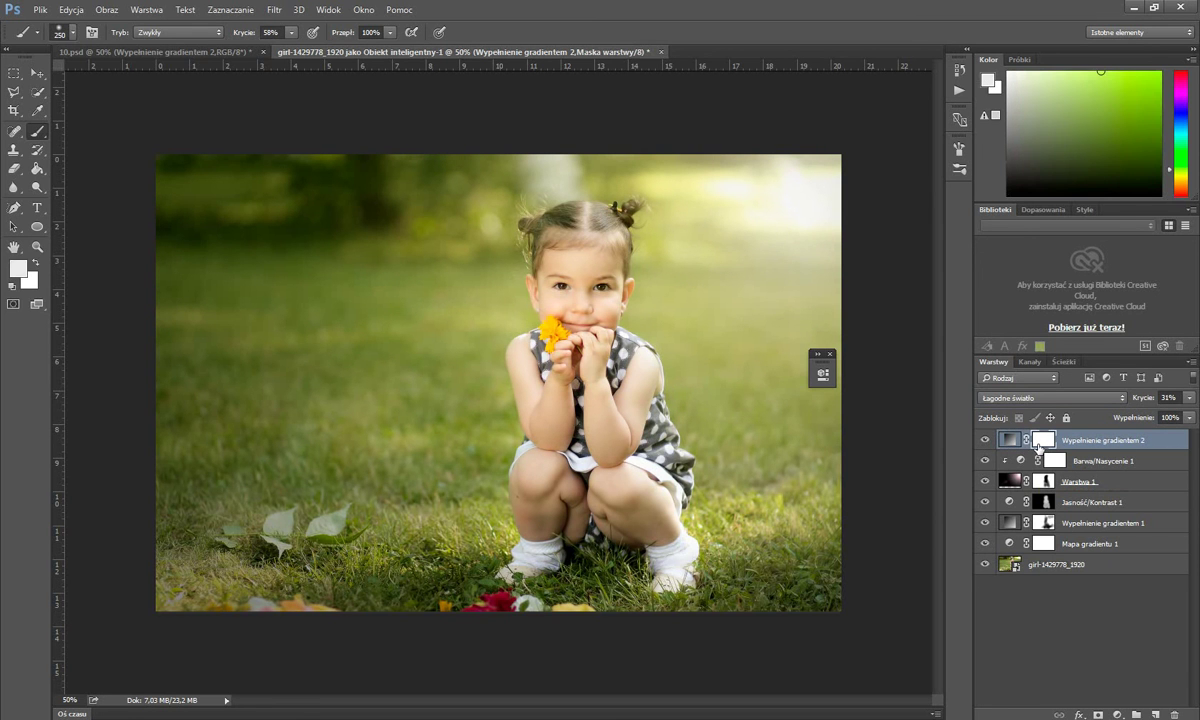
key(d)
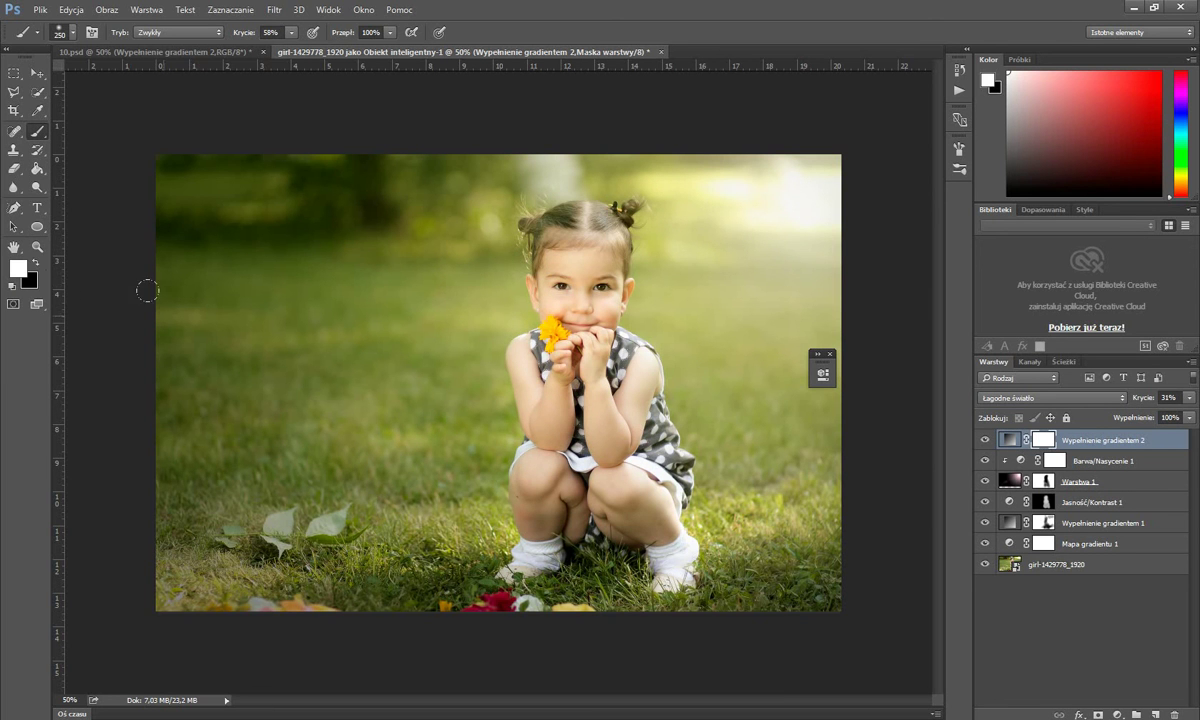
click(36, 256)
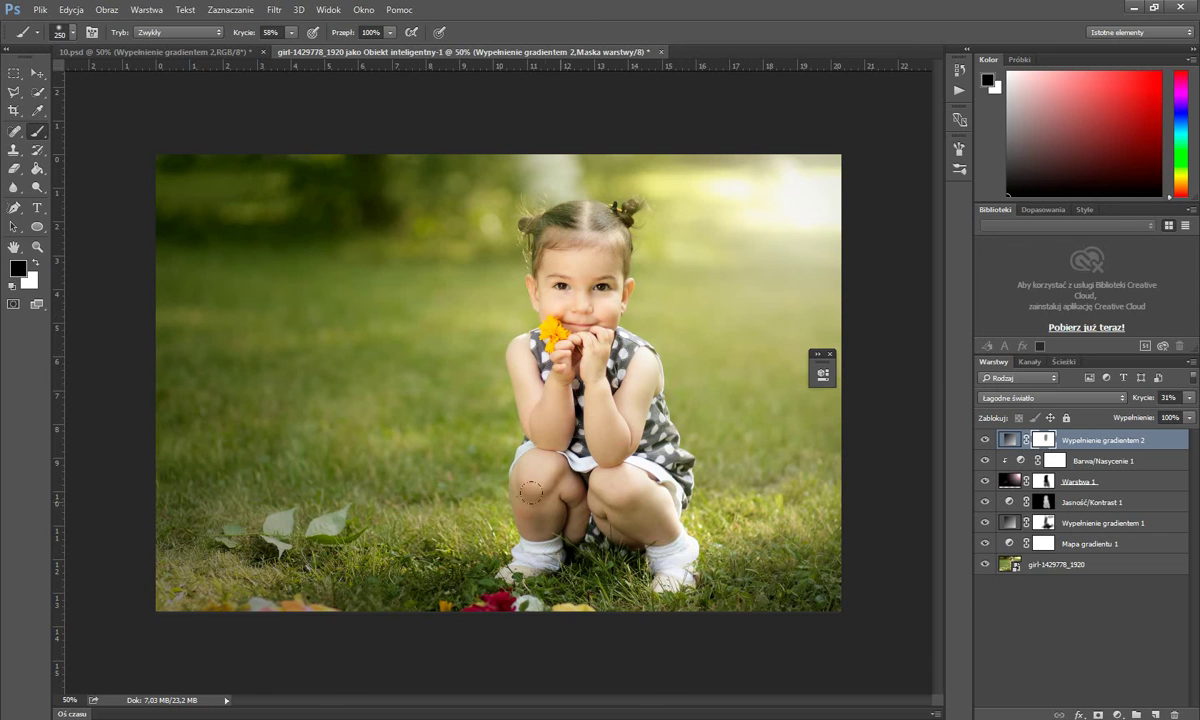
click(291, 32)
drag(277, 47, 306, 47)
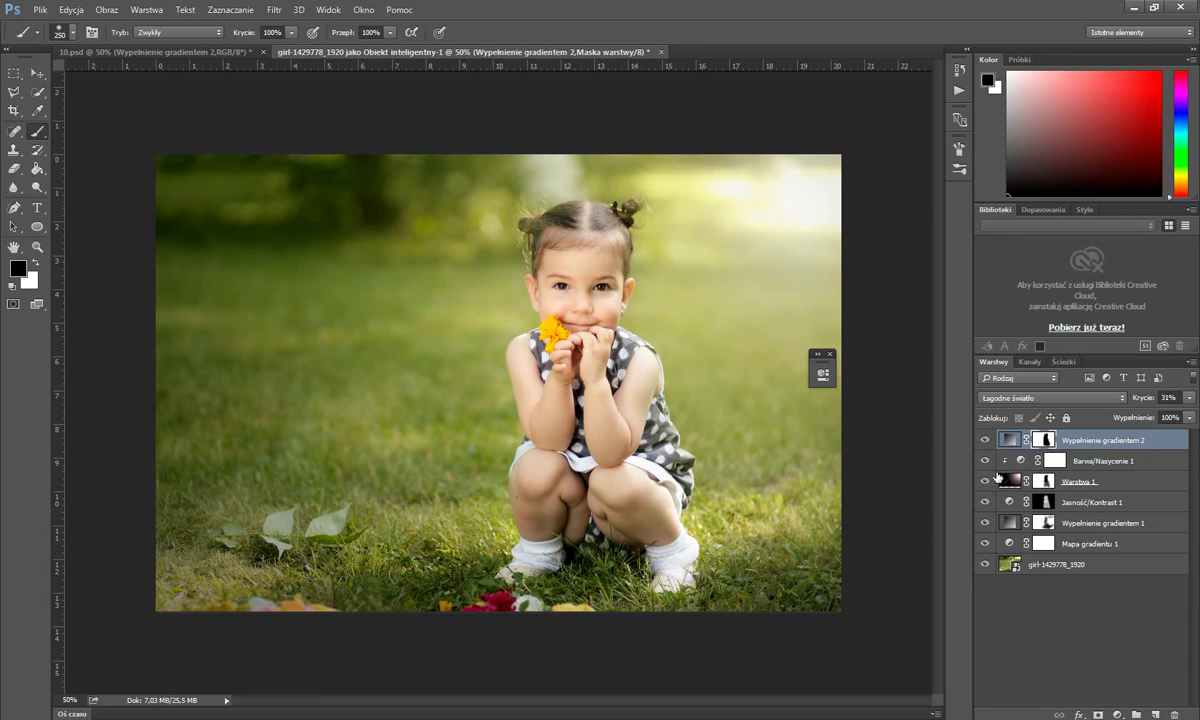
key(ctrl+z)
key(ctrl+z)
key(ctrl+z)
key(ctrl+z)
click(984, 440)
click(984, 440)
Add a black-to-transparent gradient fill layer in the Diamond (Romb) style and centre it on the girl's face.
click(1118, 716)
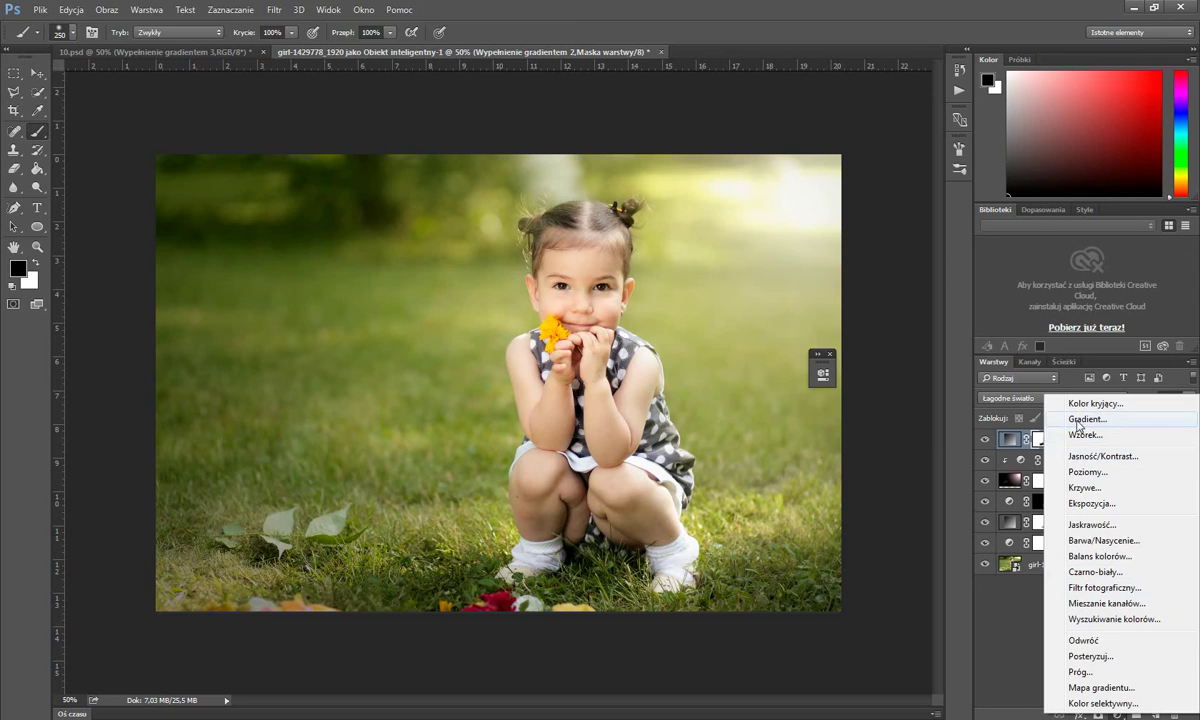
click(1086, 419)
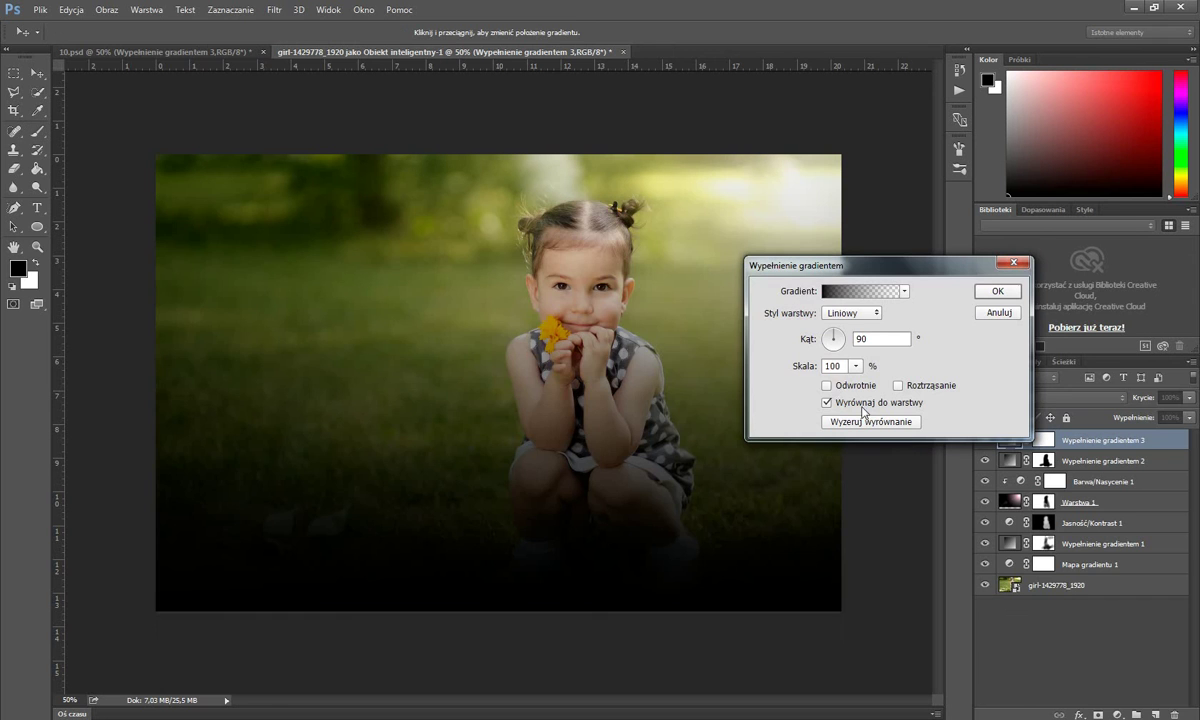
click(845, 313)
click(837, 366)
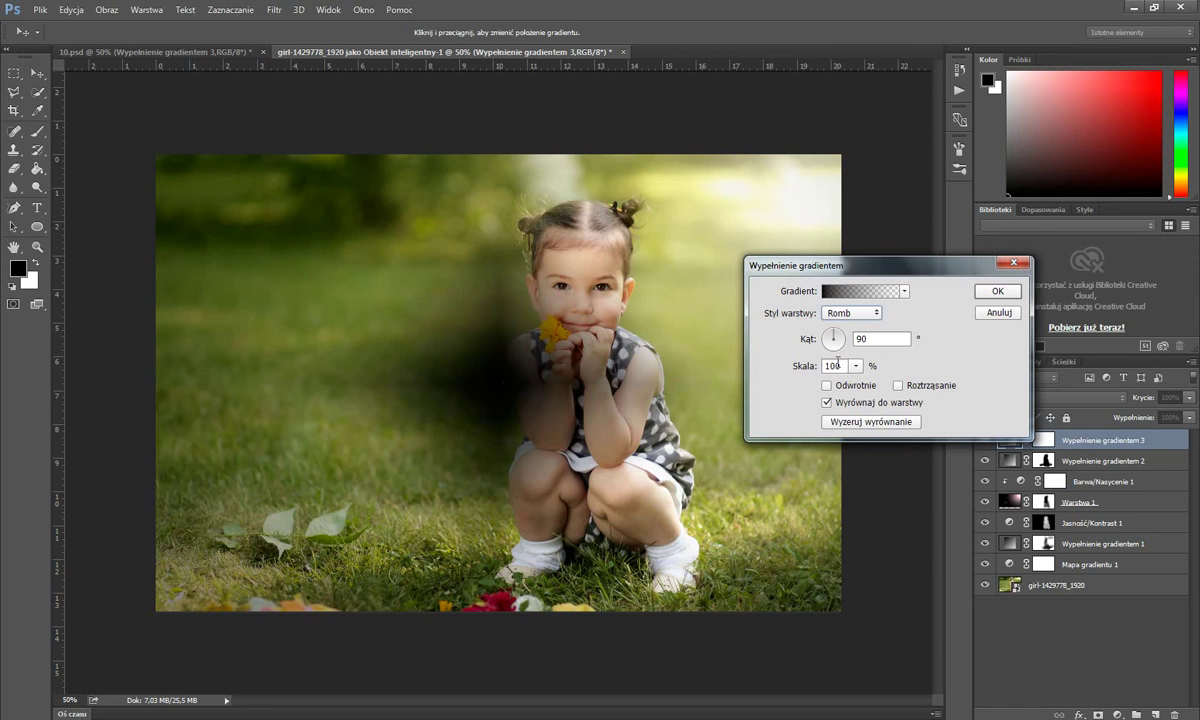
drag(456, 344, 536, 284)
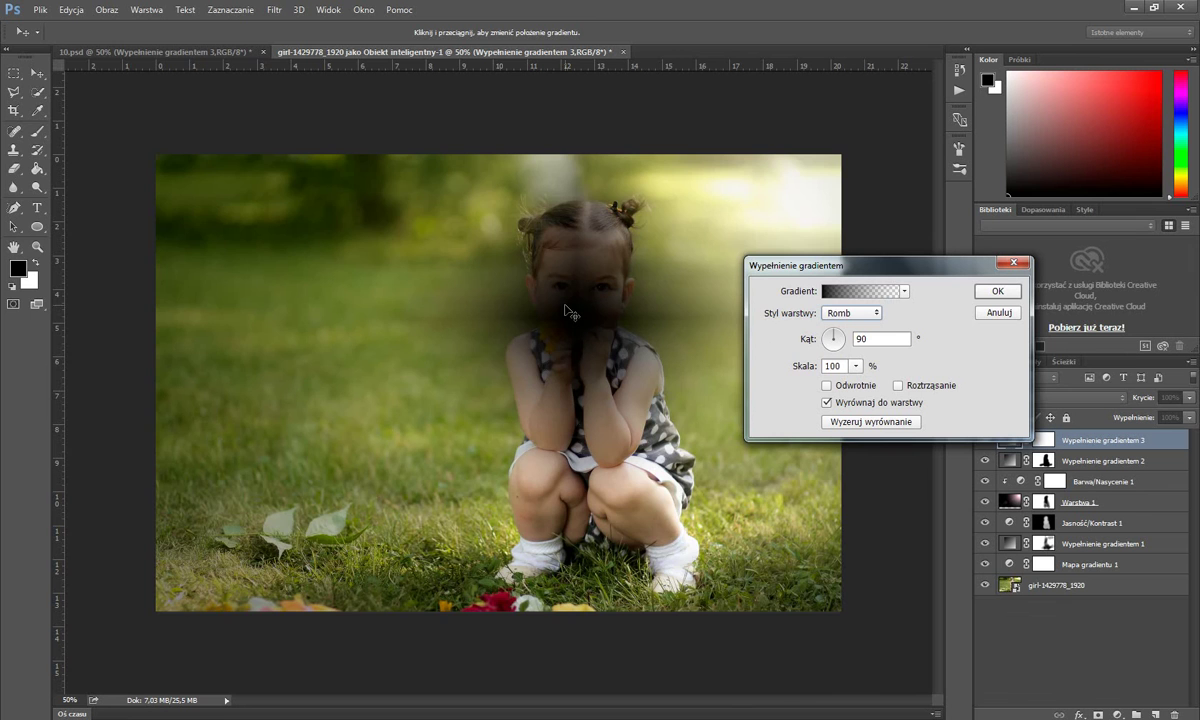
Reverse the diamond gradient so the photo's edges darken, and set its scale to 416%.
click(827, 385)
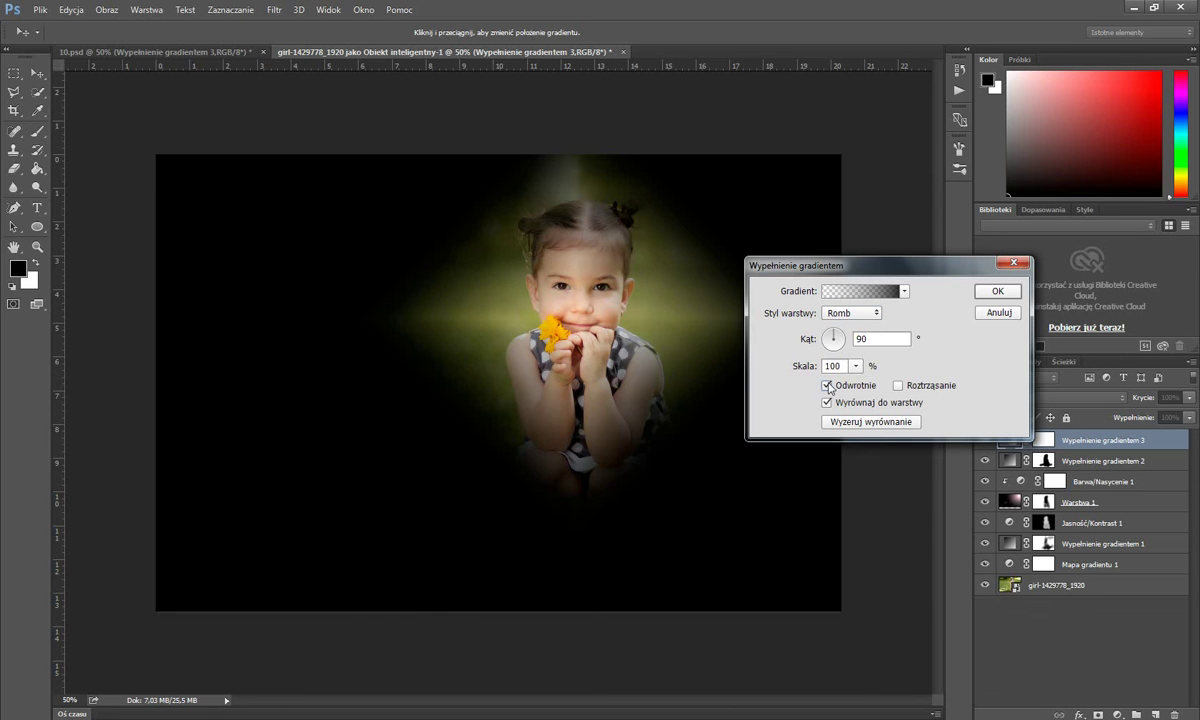
click(856, 366)
drag(849, 387, 881, 388)
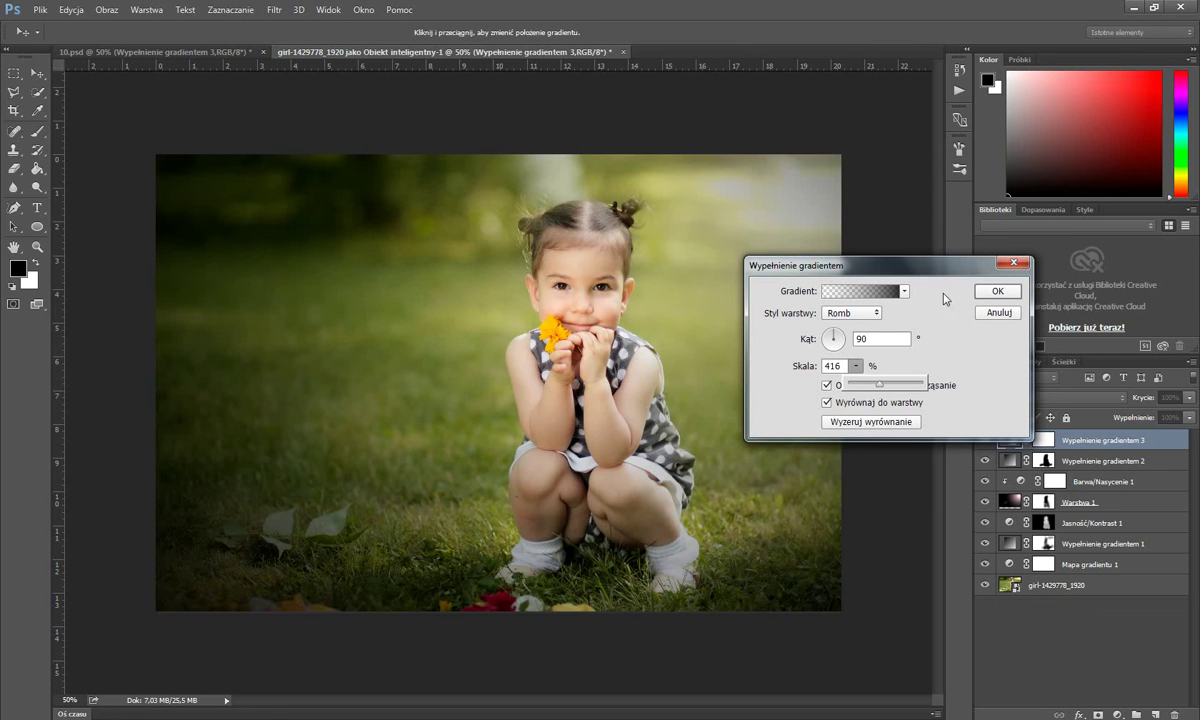
click(997, 291)
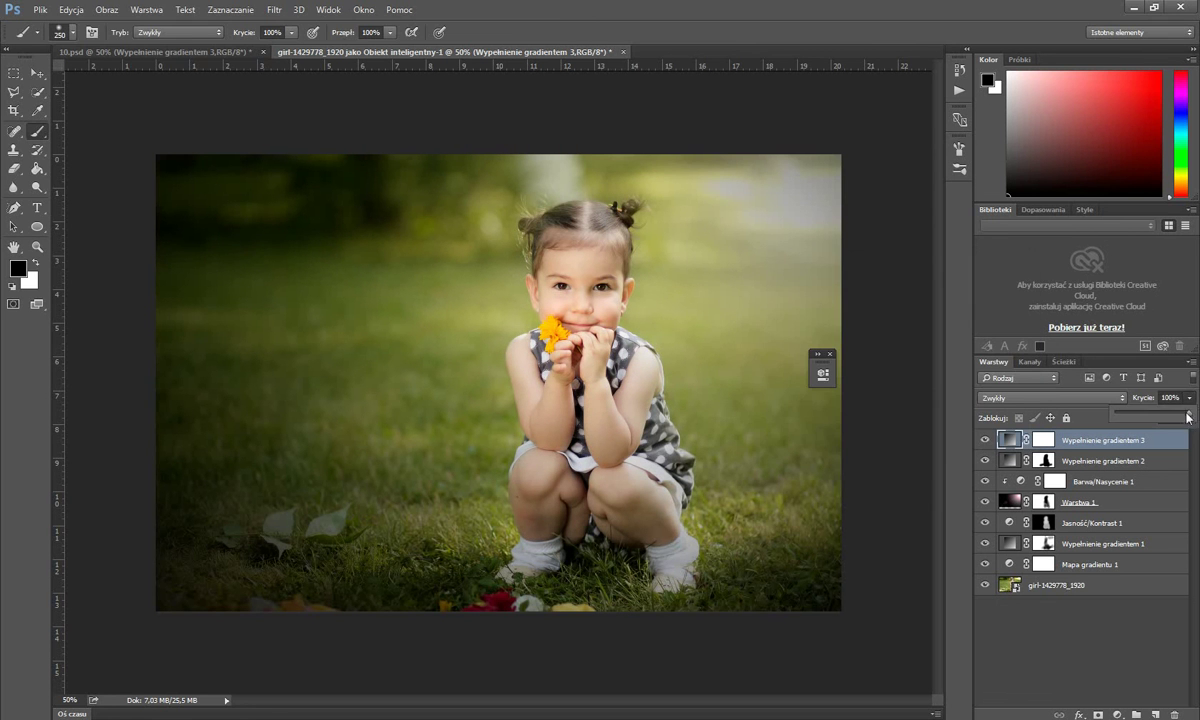
Lower the diamond gradient layer's opacity to 38%, comparing the photo with the layer hidden.
click(1189, 397)
drag(1188, 412, 1159, 417)
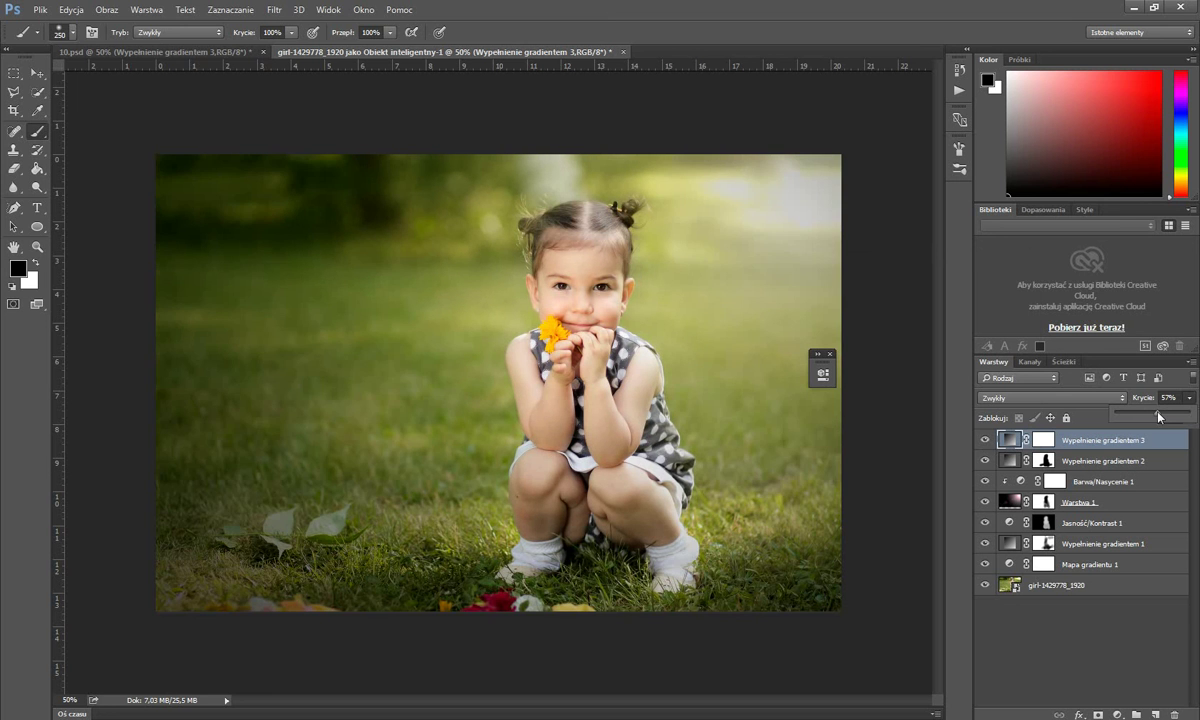
click(985, 440)
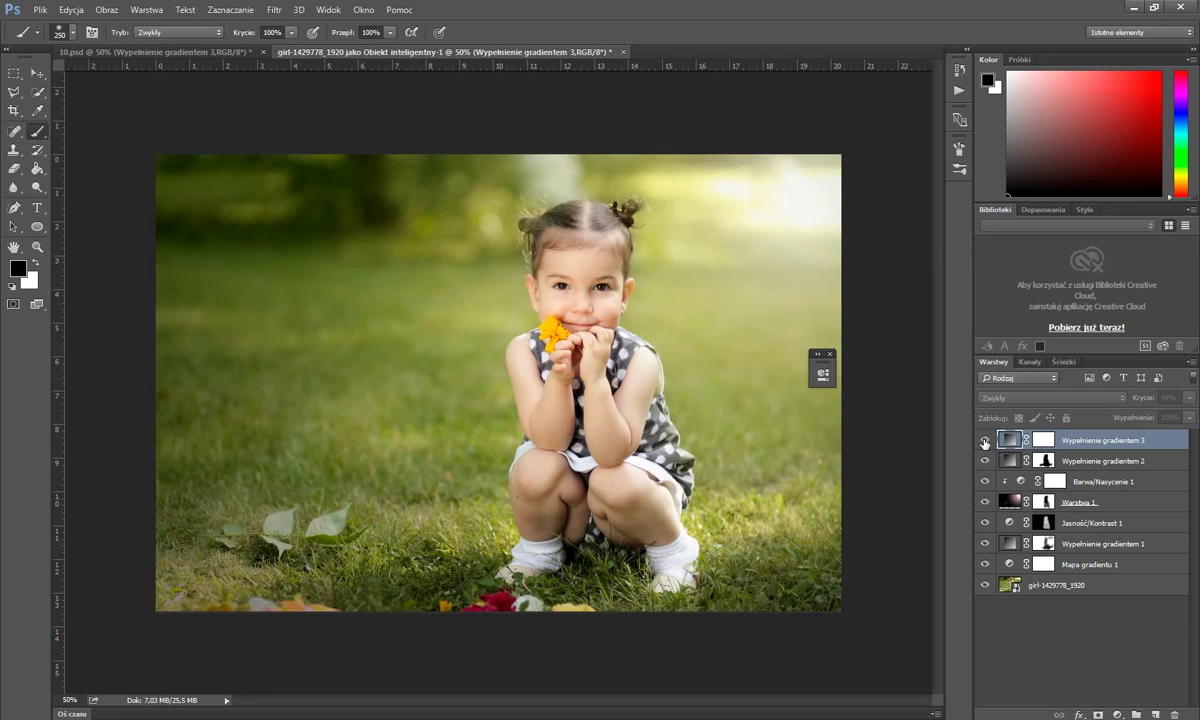
click(985, 440)
click(985, 440)
click(985, 440)
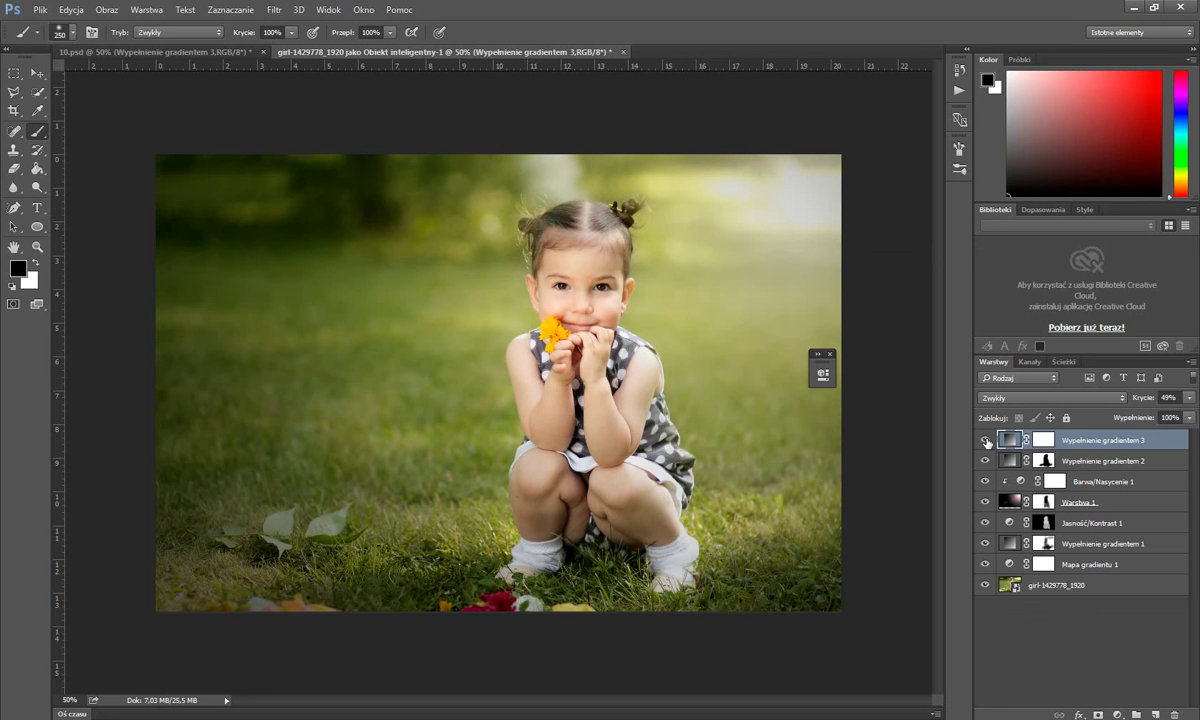
click(1189, 397)
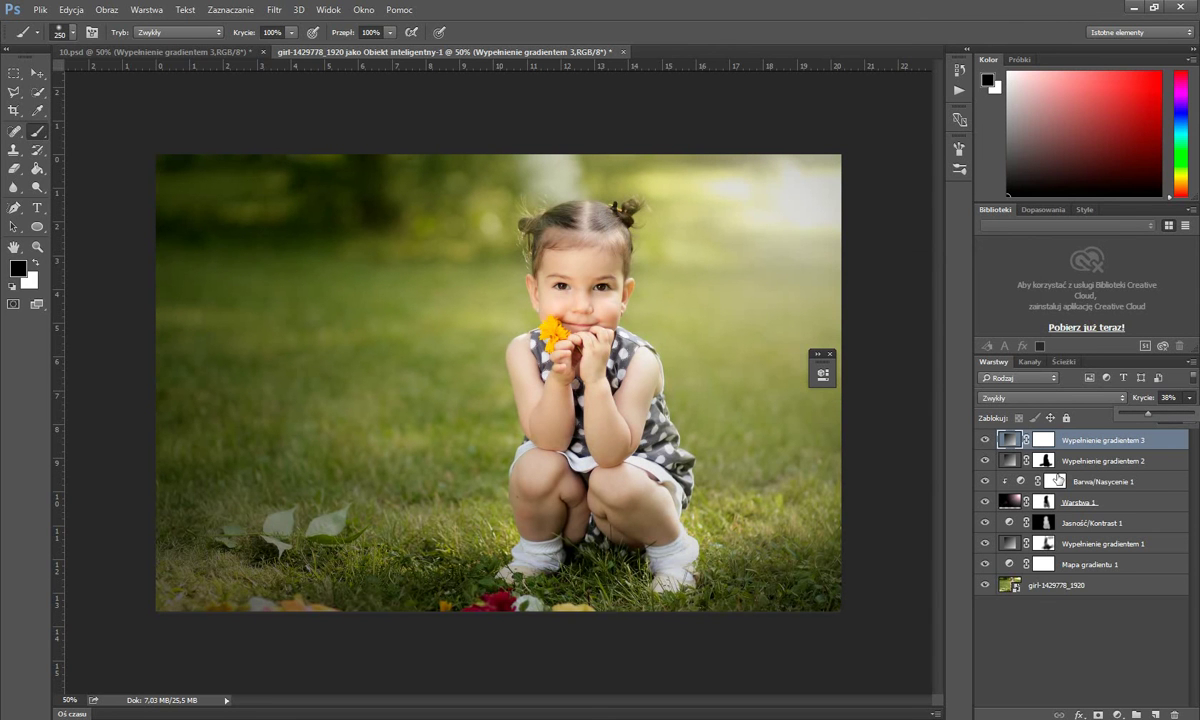
Add a Curves (Krzywe) layer with a highlight point raised to output 193 and a shadow point lowered from input 63 to output 59.
click(1117, 715)
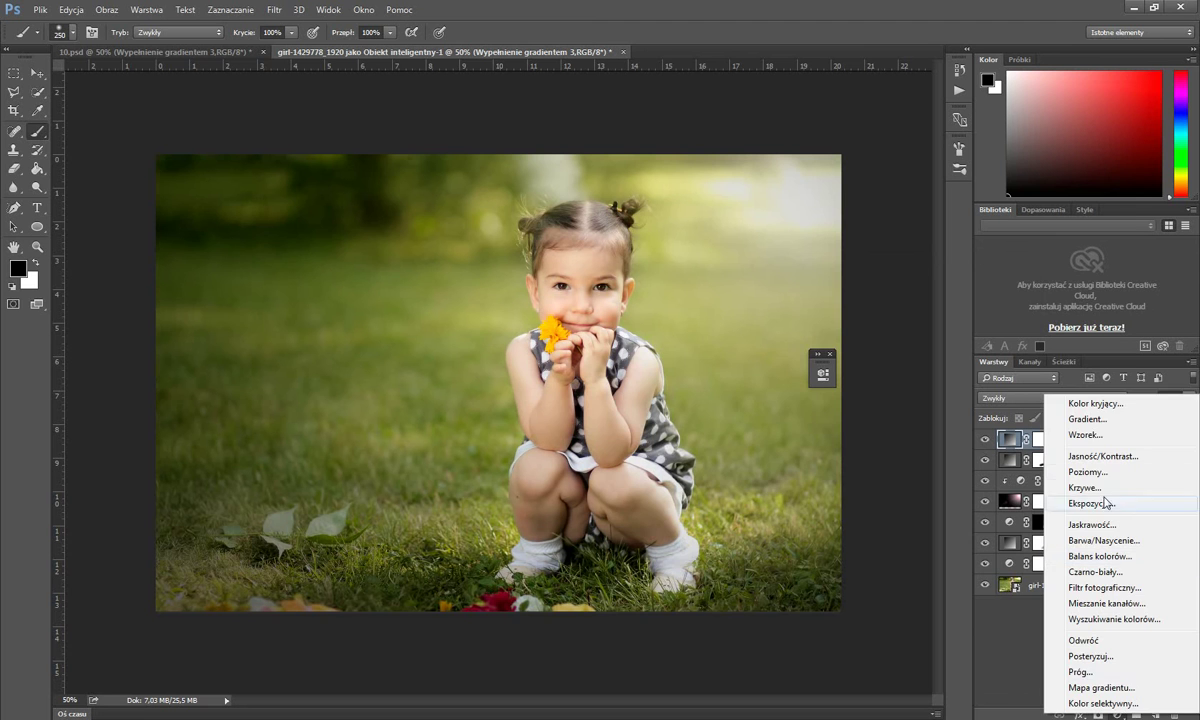
click(1085, 487)
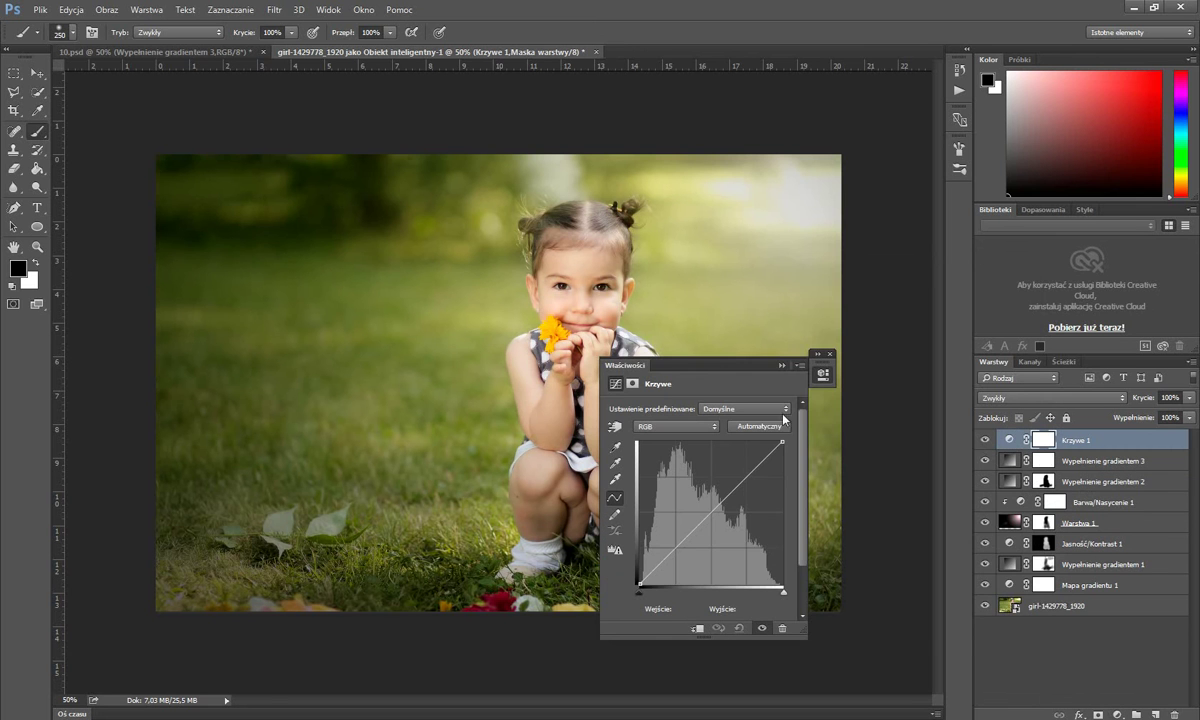
drag(718, 363, 955, 362)
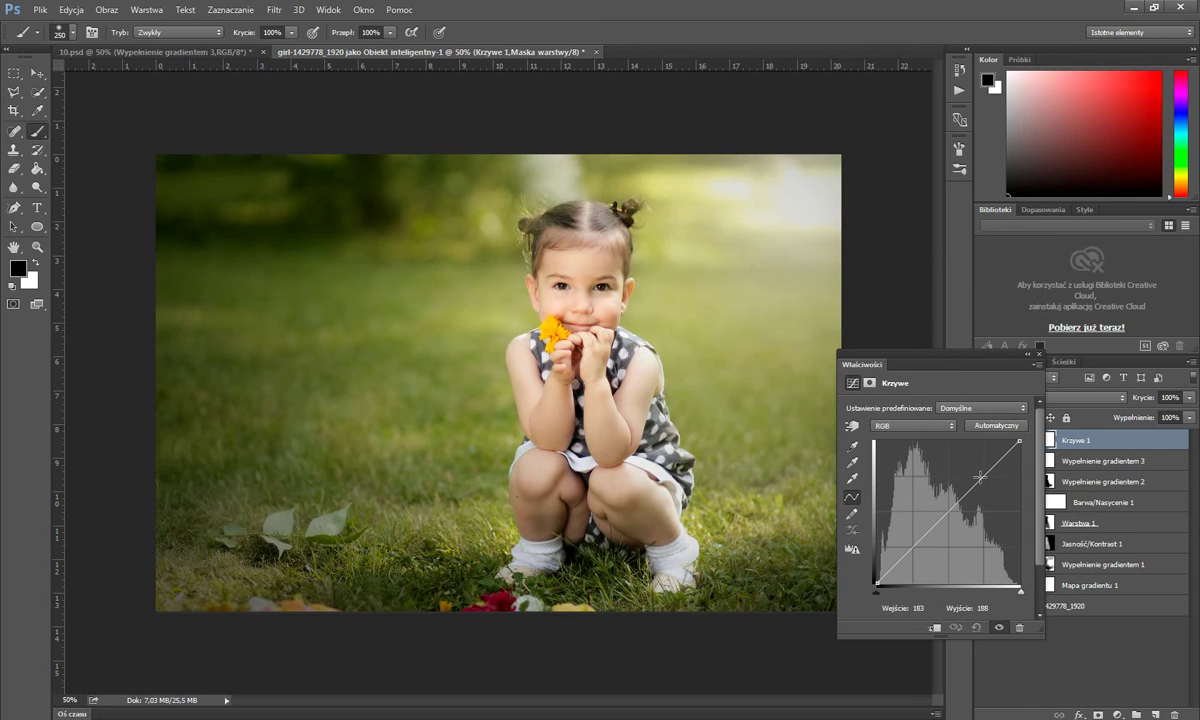
click(980, 477)
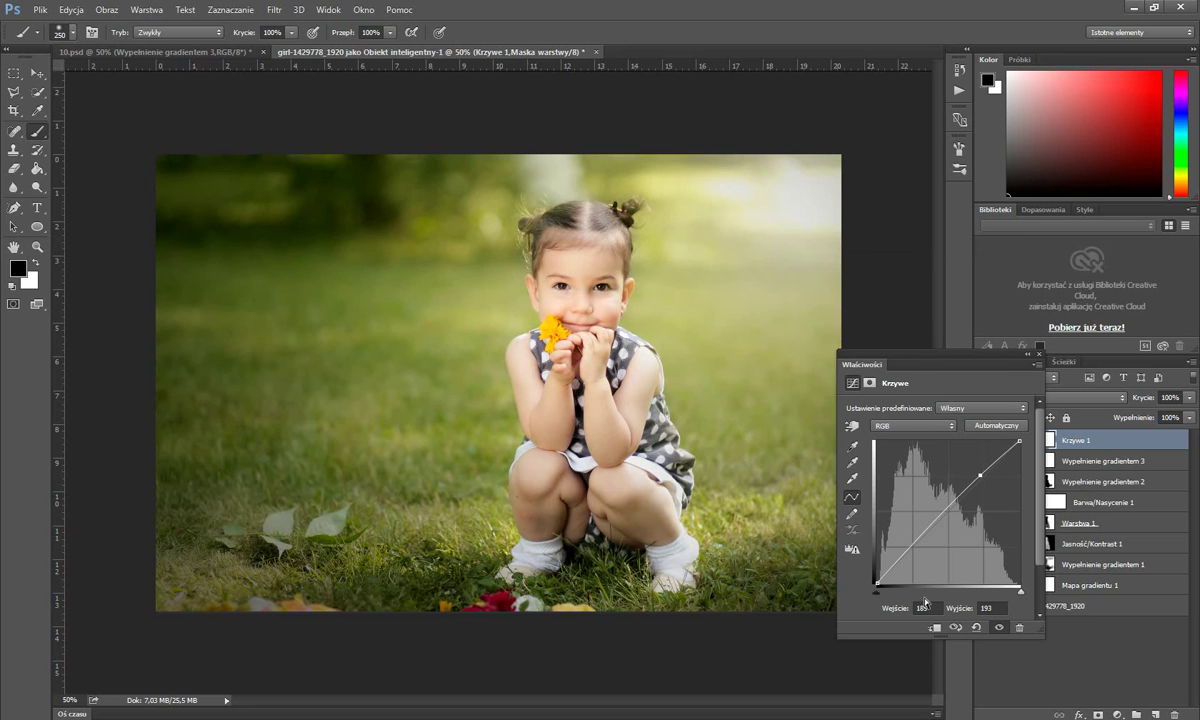
click(911, 547)
drag(911, 547, 912, 550)
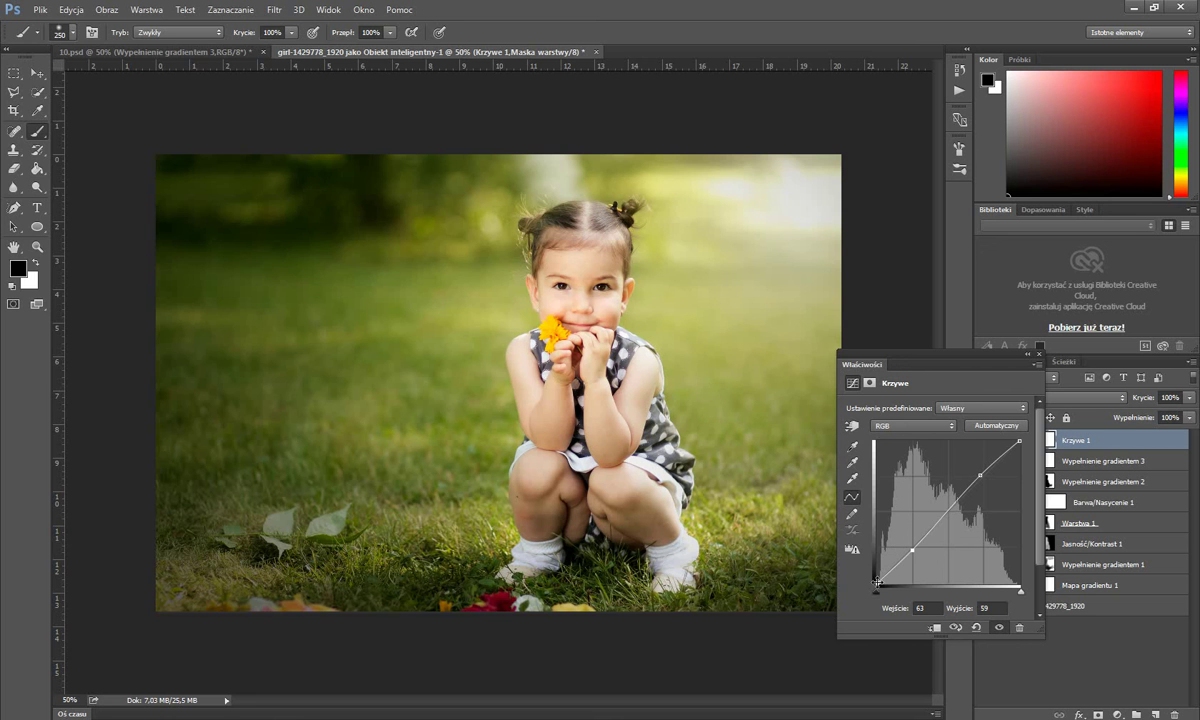
Lift the curve's black point for a slightly faded look in the shadows and close the curve settings.
mouse_move(877, 584)
mouse_down()
mouse_move(876, 560)
mouse_move(874, 572)
mouse_move(869, 557)
mouse_move(864, 566)
mouse_up()
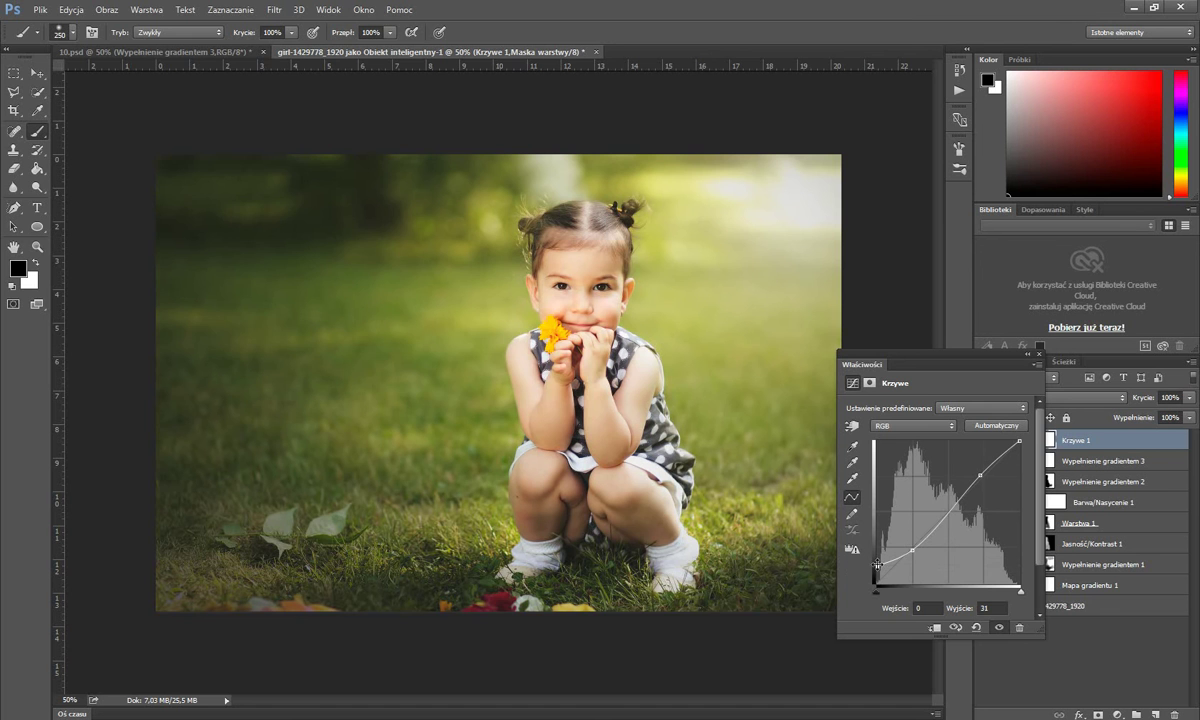
drag(877, 565, 855, 569)
click(1030, 356)
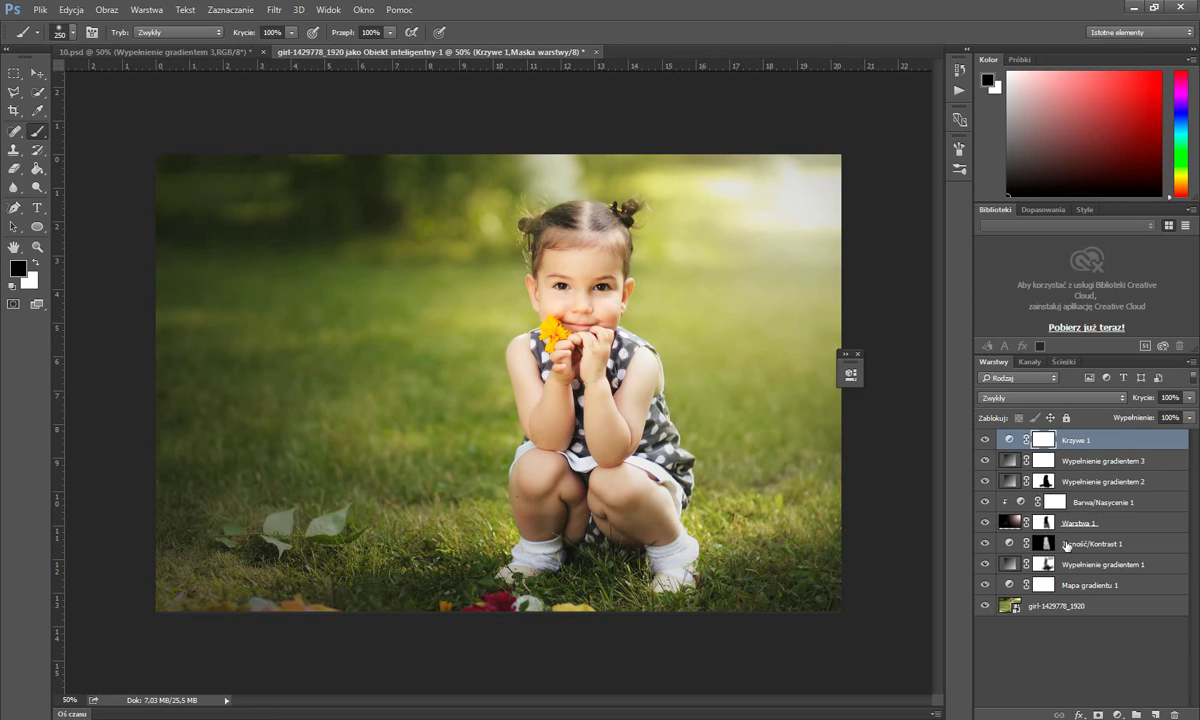
Create a group, place all layers from Krzywe 1 down to Mapa gradientu 1 in it, and collapse it.
key(ctrl+g)
click(1007, 456)
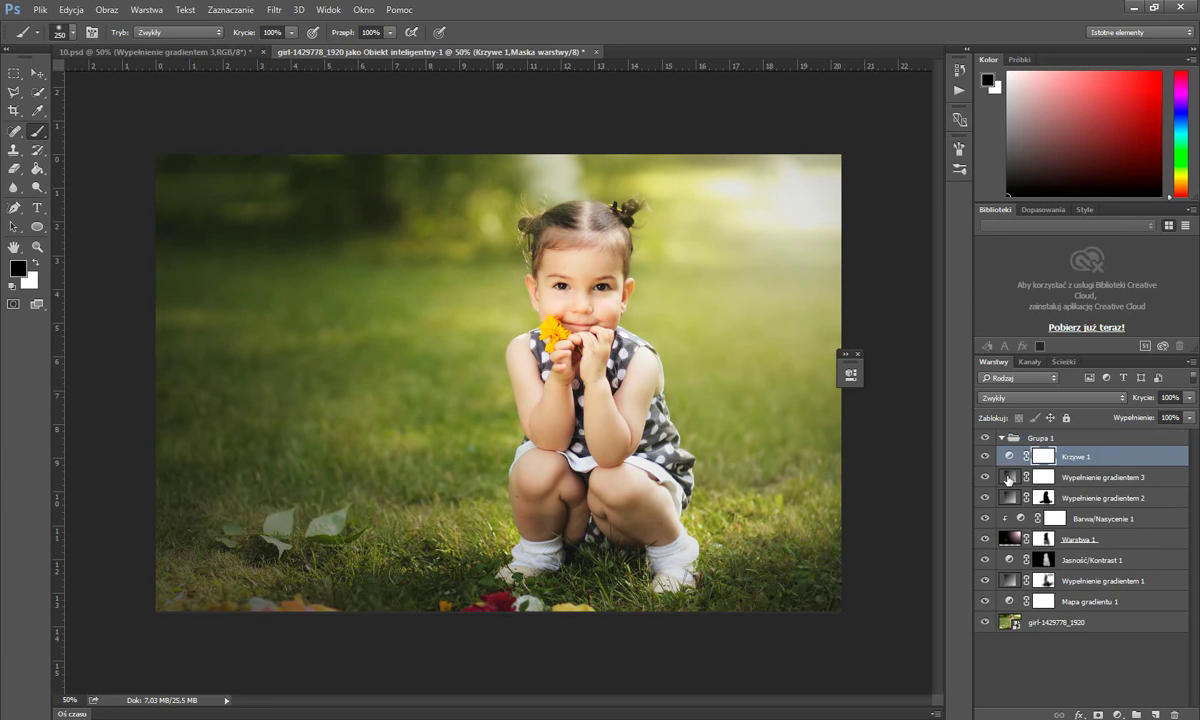
shift+click(1006, 503)
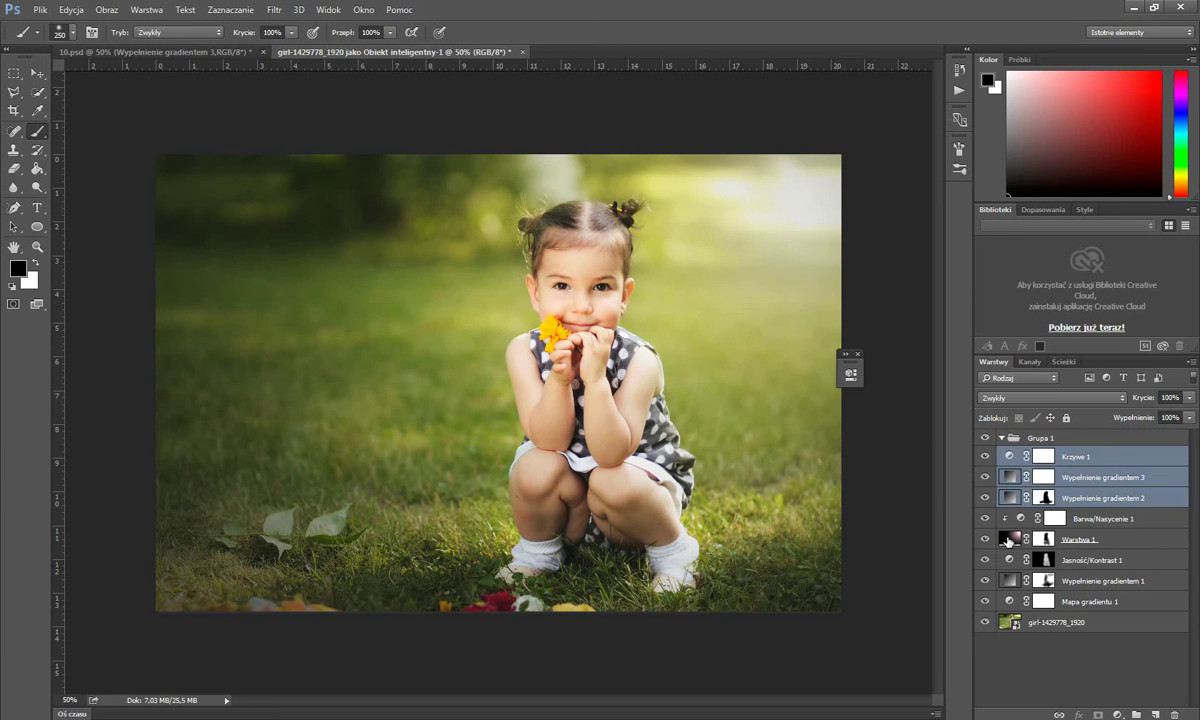
shift+click(1010, 539)
shift+click(1010, 601)
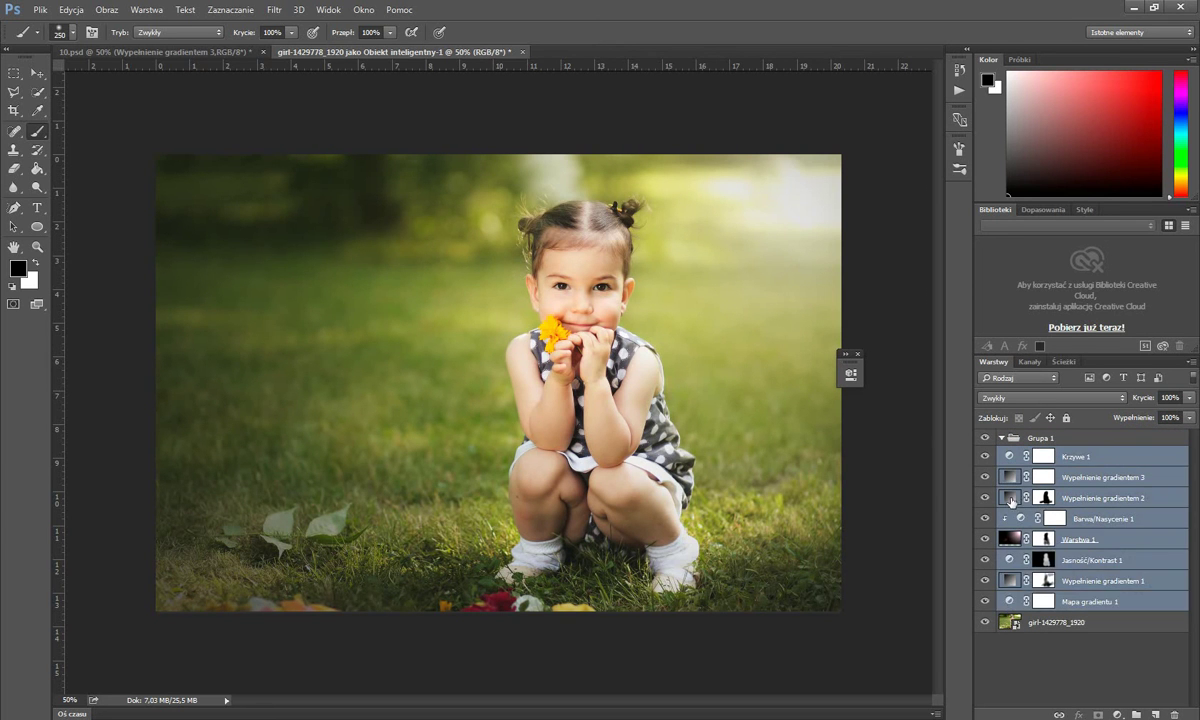
drag(1010, 580, 1005, 443)
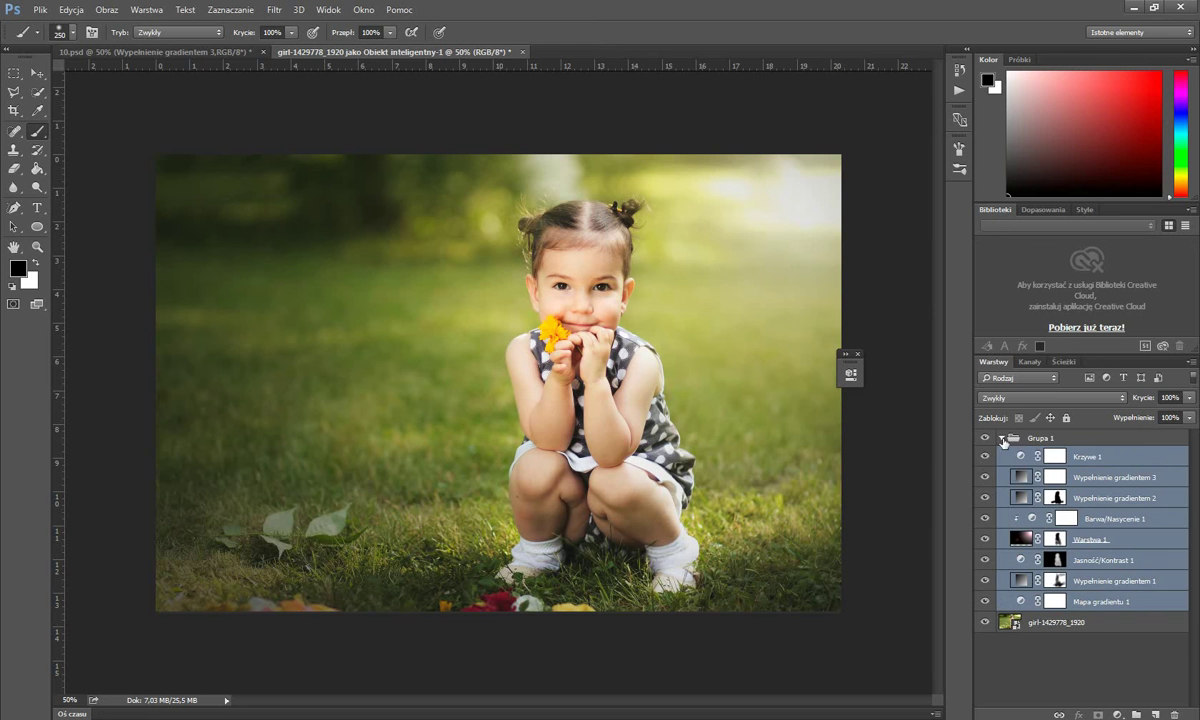
click(1002, 439)
Compare the photo with the adjustment group hidden and lower the group's opacity to 85%.
click(983, 439)
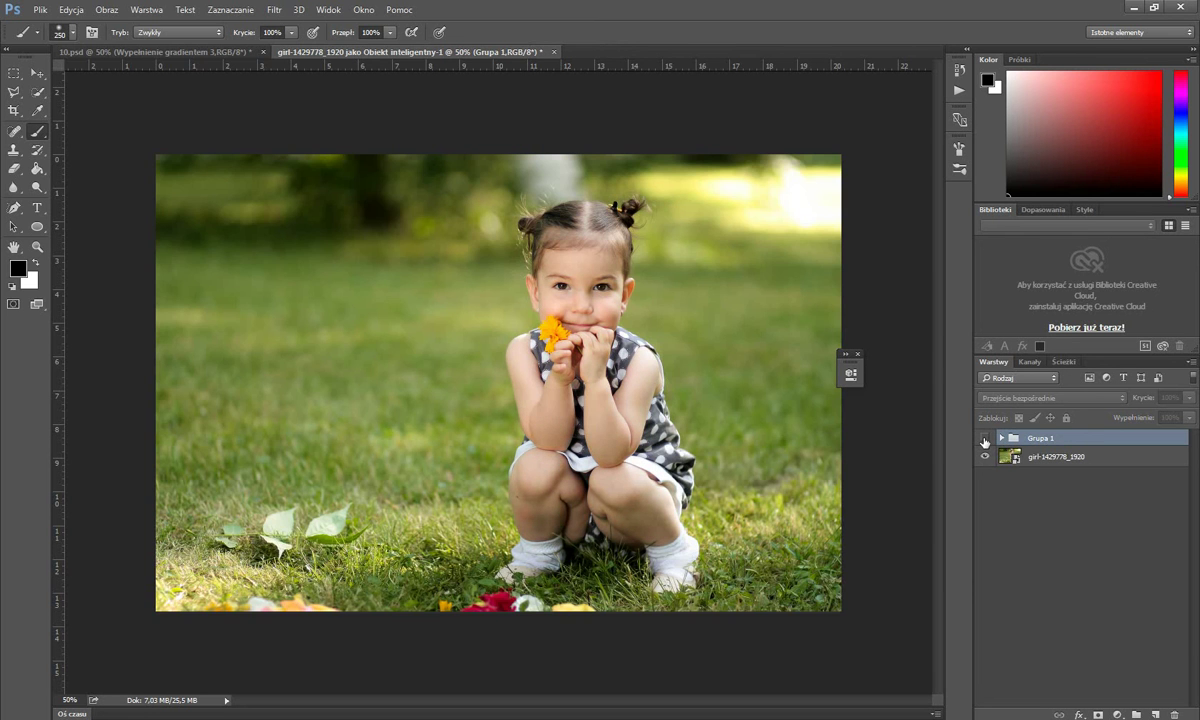
click(985, 439)
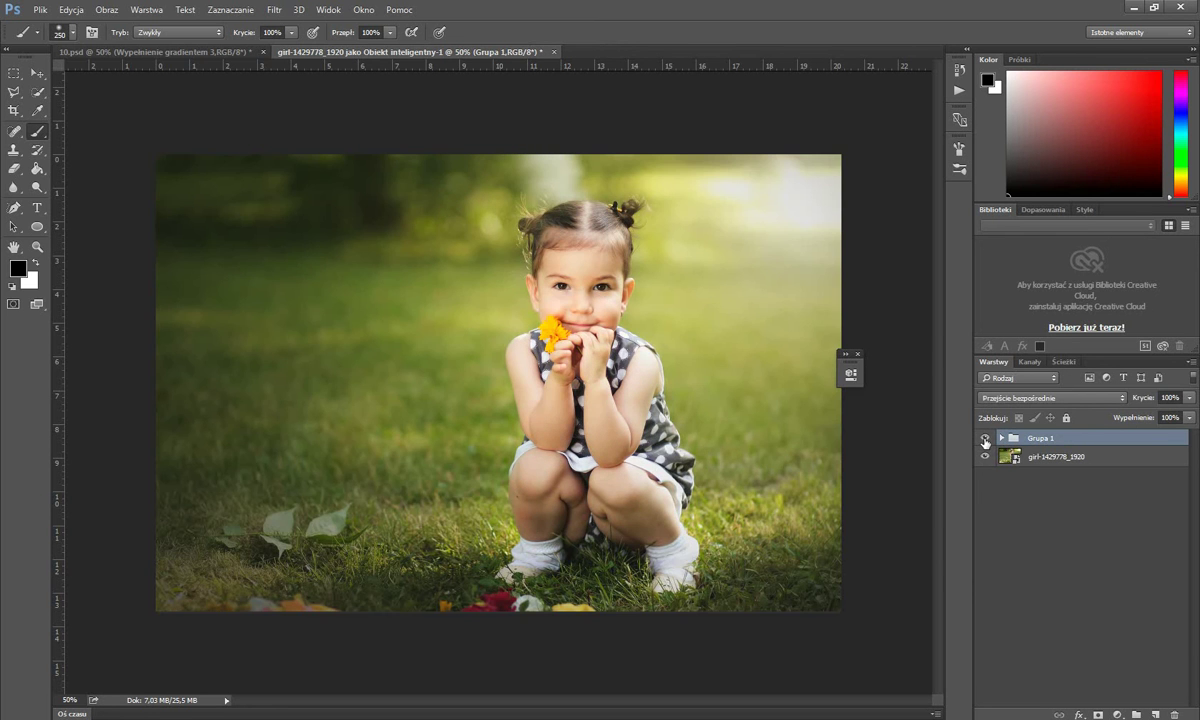
click(1189, 397)
drag(1188, 413, 1180, 418)
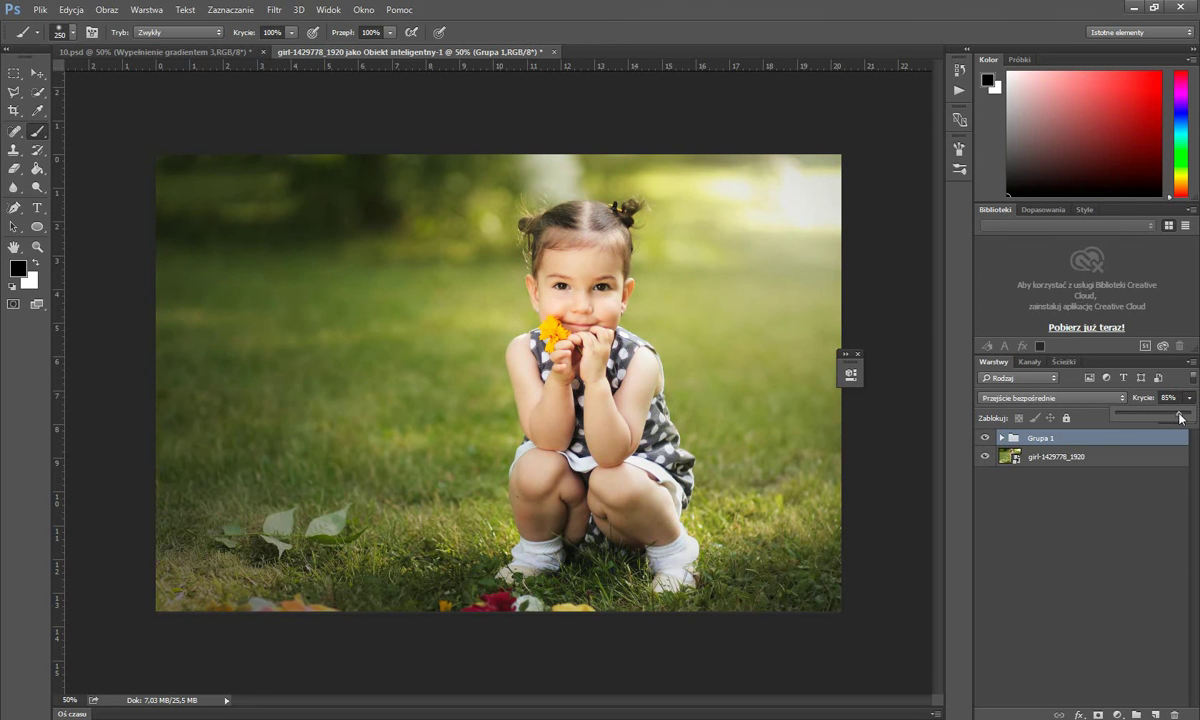
Switch to IrfanView to compare the original photo with the retouched version, close the viewer and activate the Move tool.
key(alt+Tab)
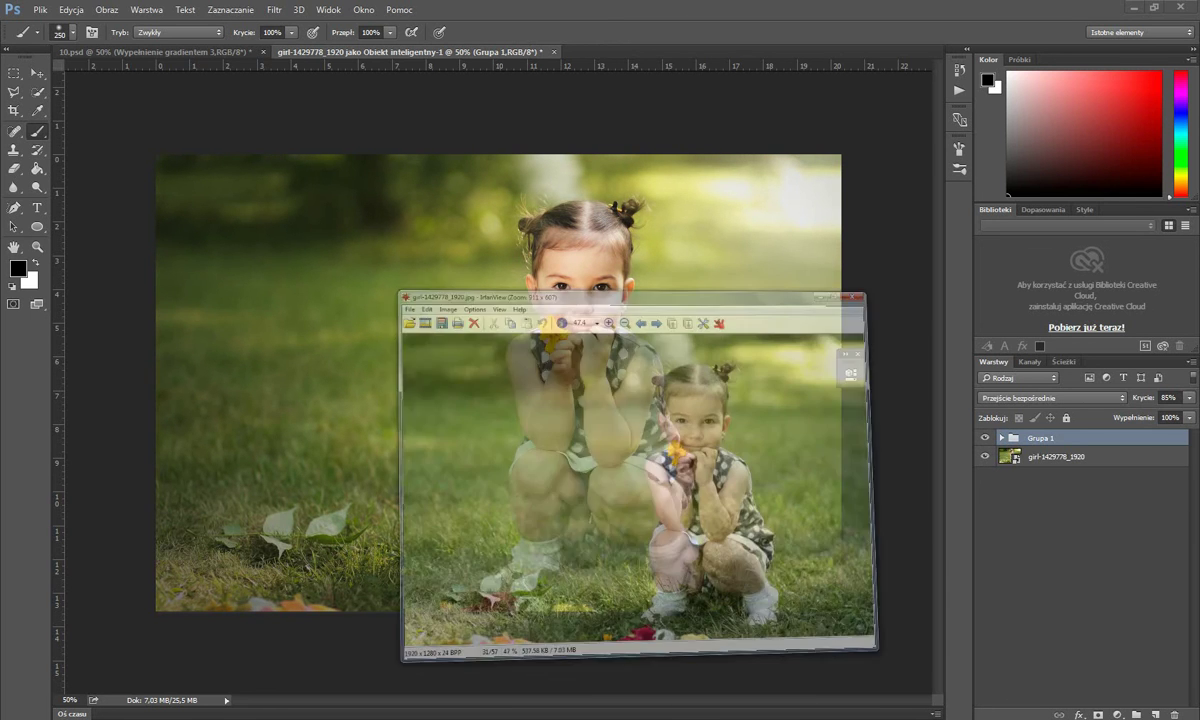
drag(555, 139, 903, 167)
click(968, 203)
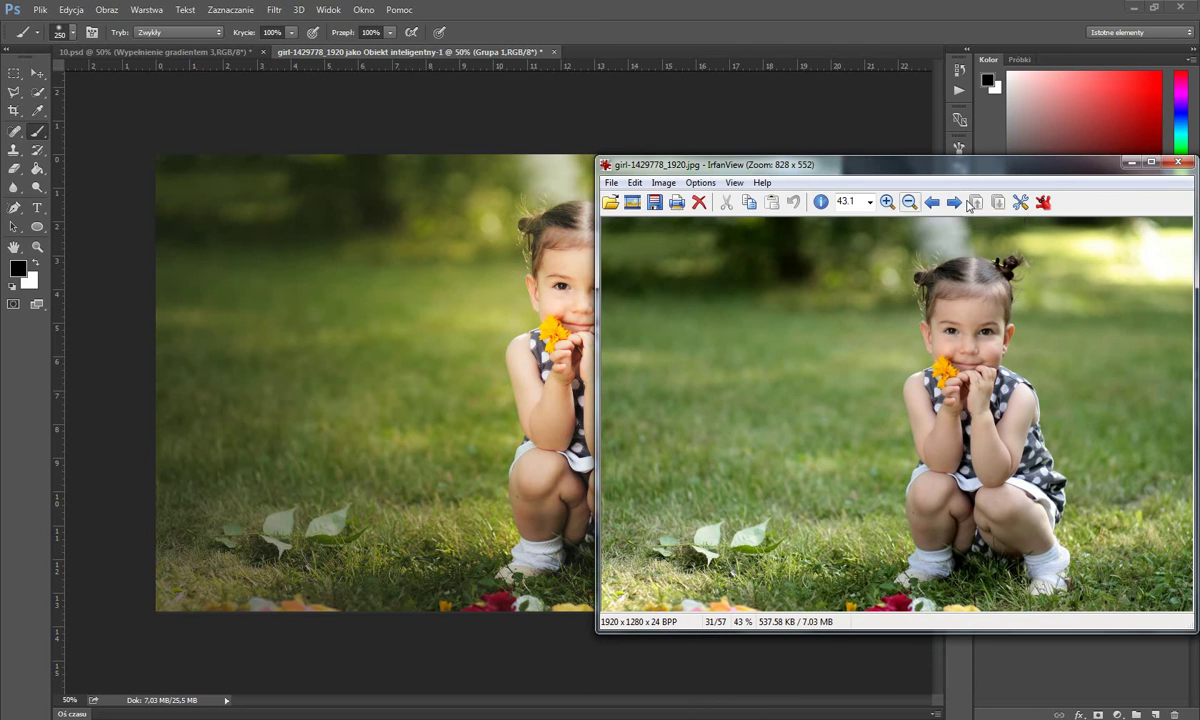
click(909, 203)
click(909, 203)
drag(881, 176, 1015, 187)
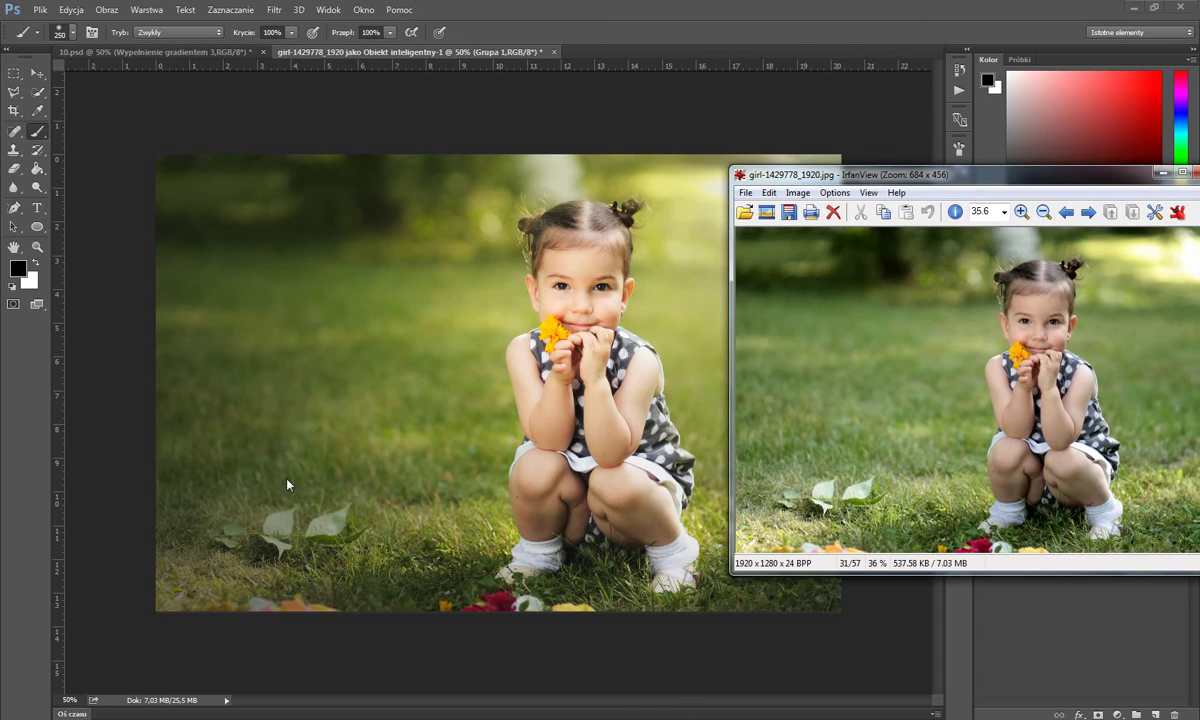
drag(826, 178, 712, 243)
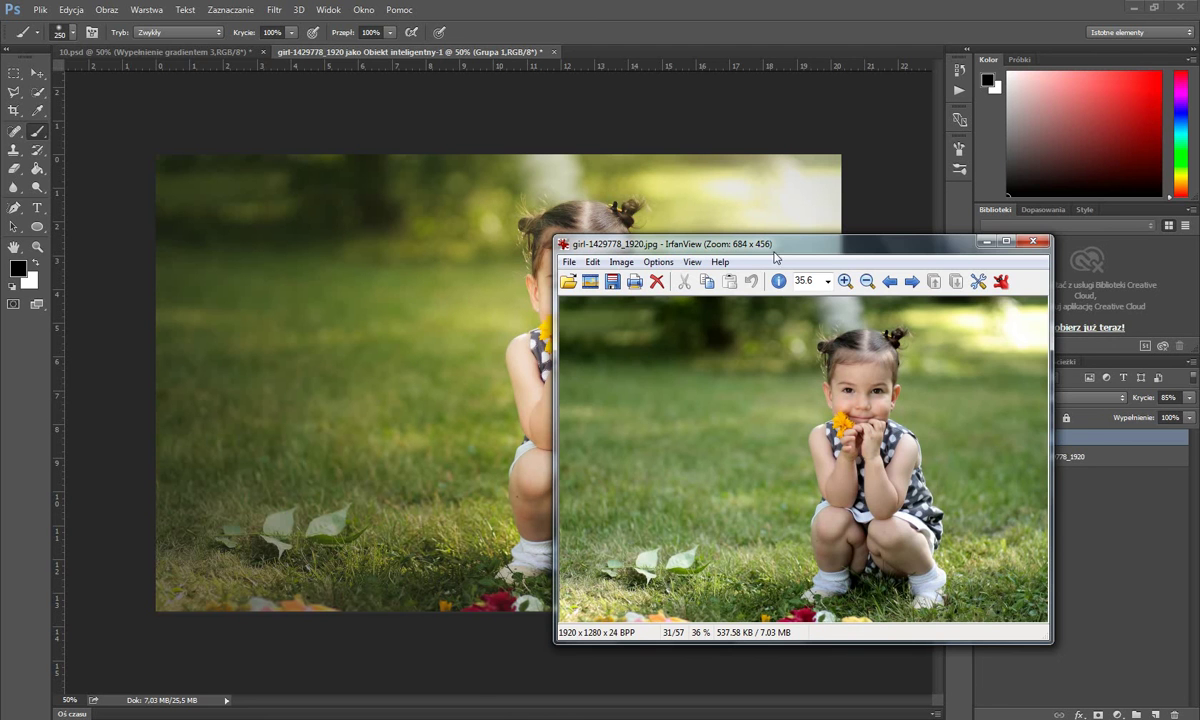
click(1032, 243)
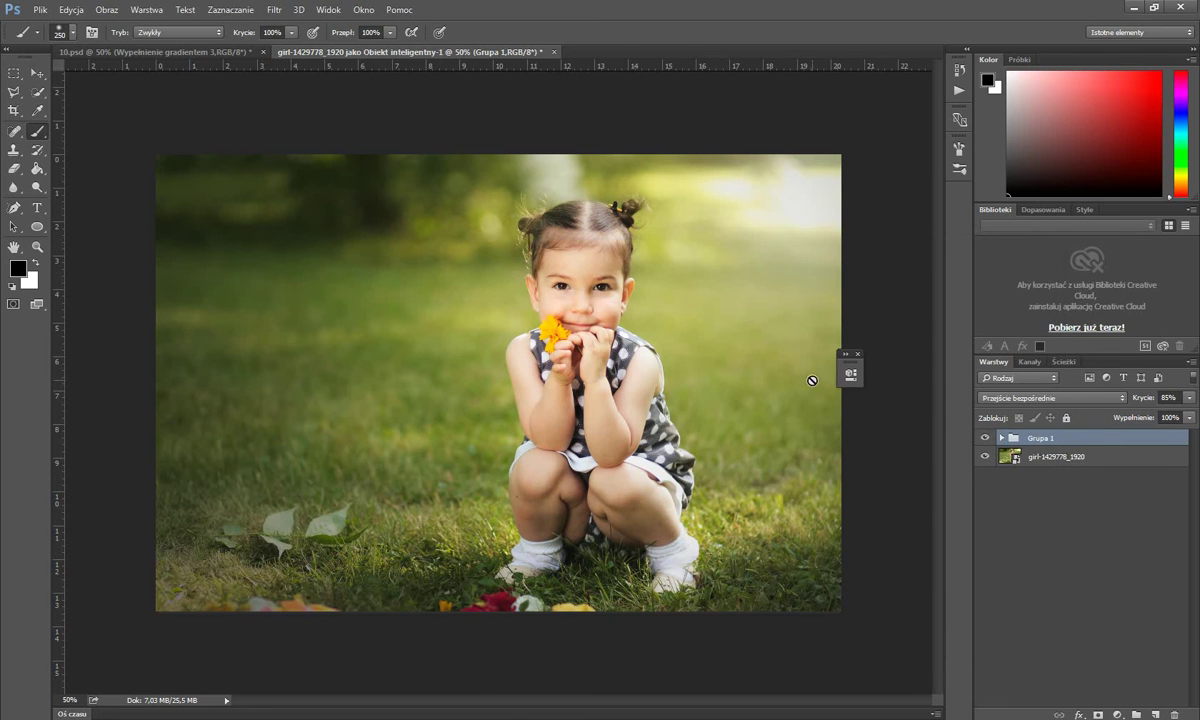
click(38, 73)
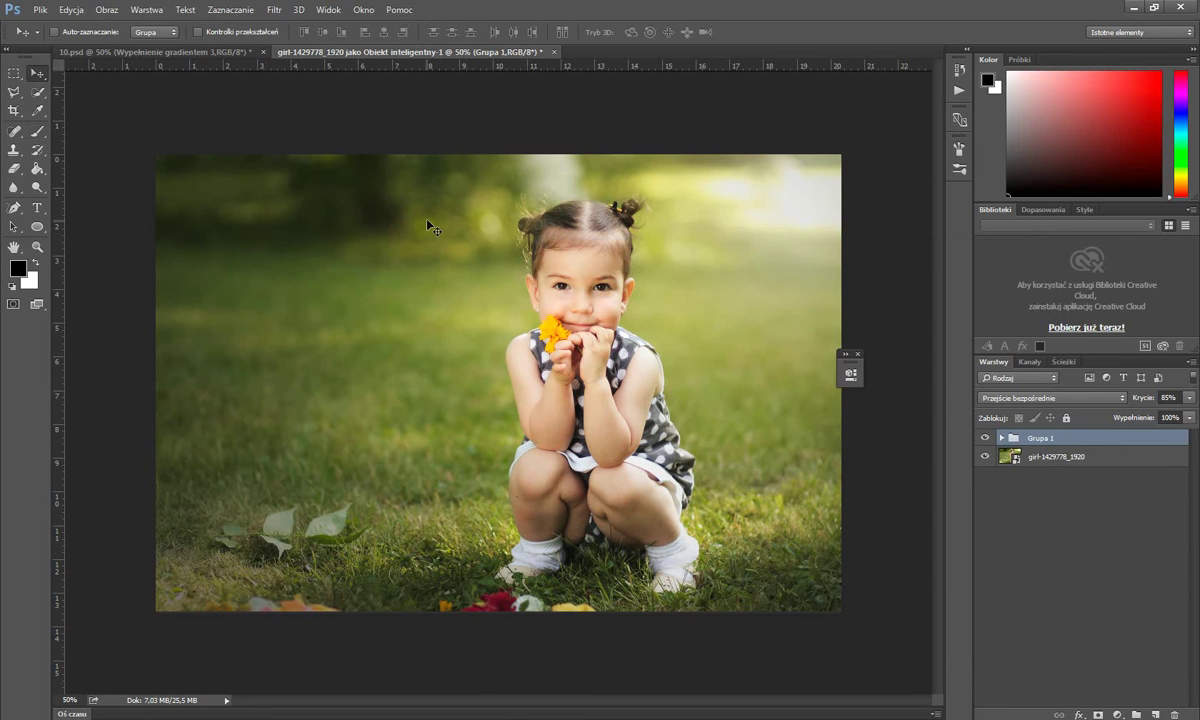